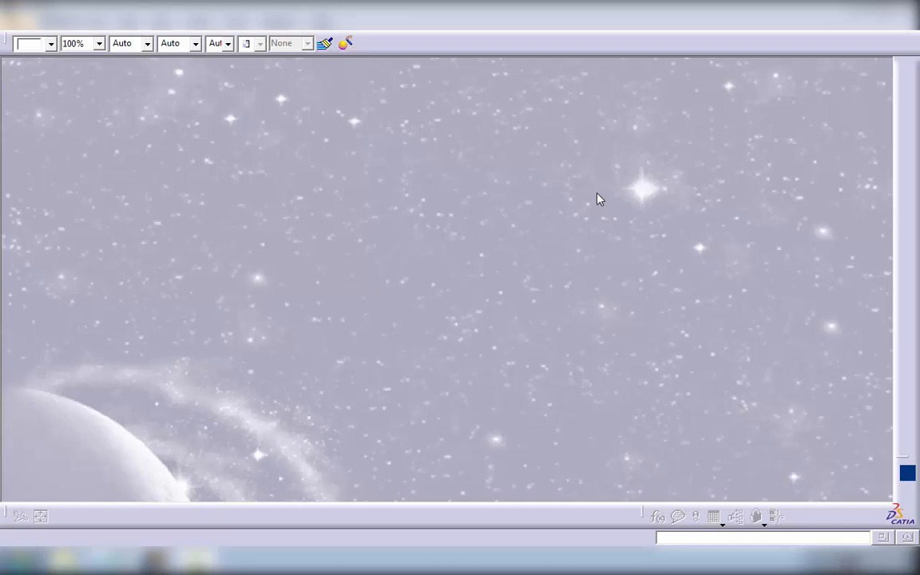
# Enable the display of constraints, parameters and relations in the specification tree in the Part Infrastructure options.
pyautogui.click(241, 17)
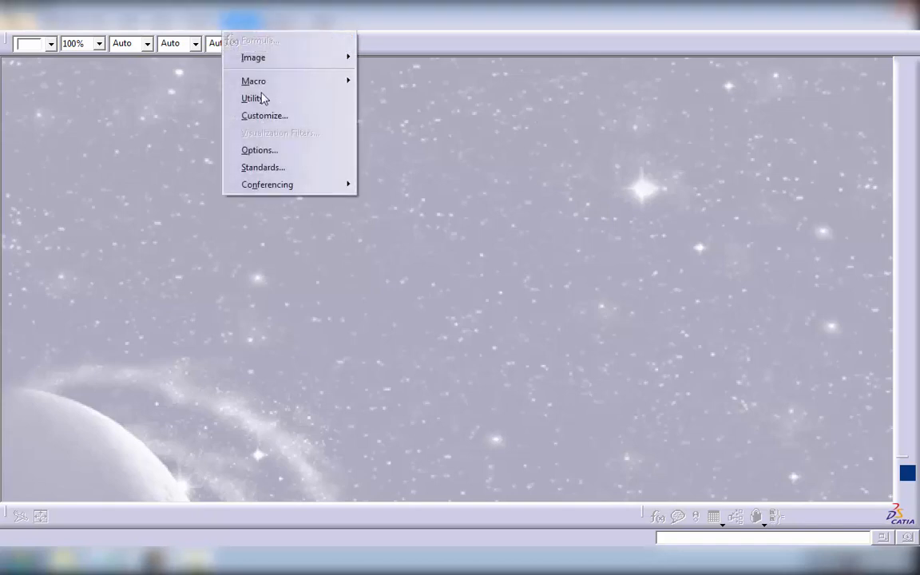
pyautogui.click(285, 152)
pyautogui.moveTo(390, 176); pyautogui.dragTo(357, 66)
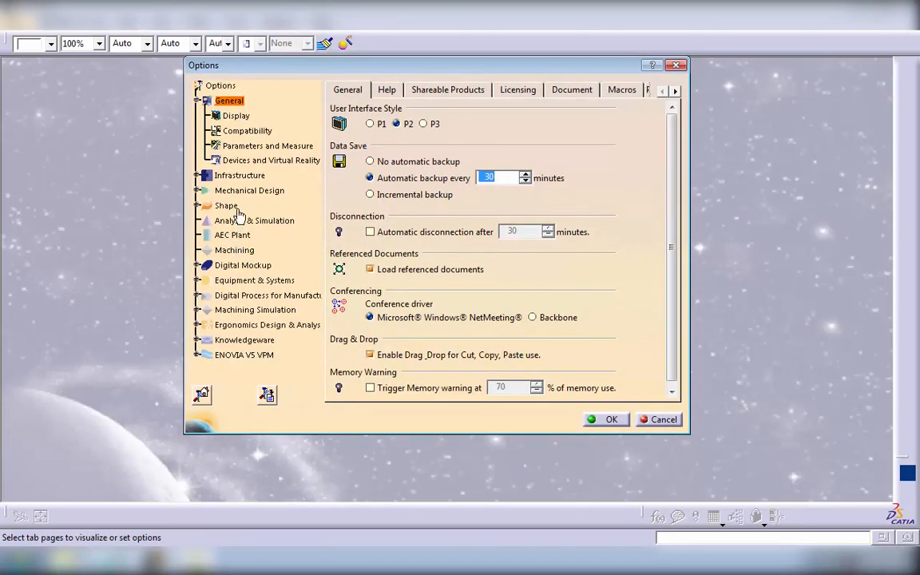
pyautogui.click(239, 175)
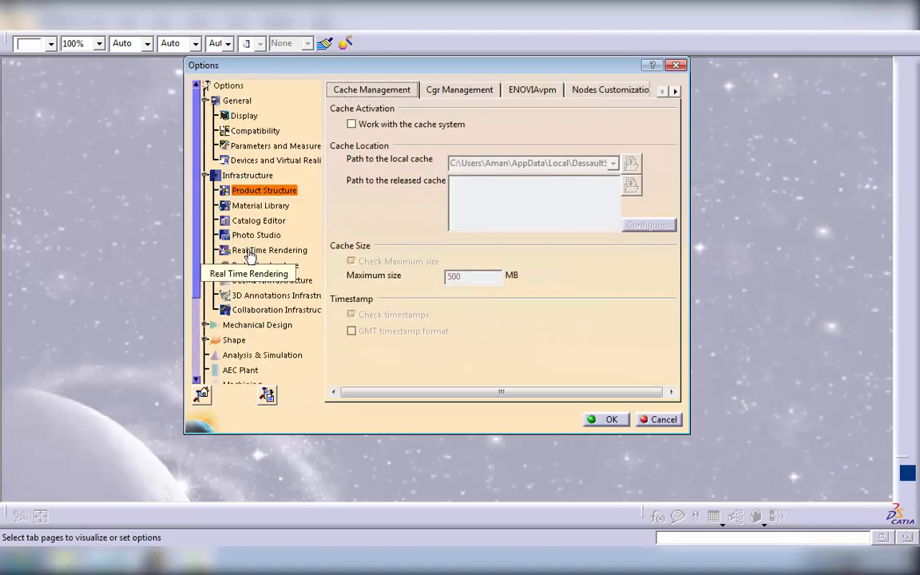
pyautogui.click(256, 265)
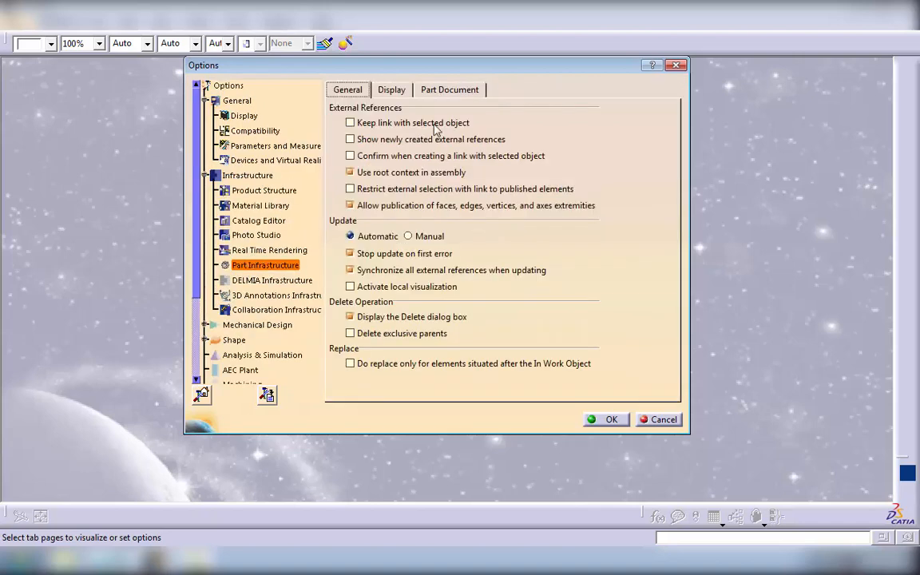
pyautogui.click(393, 91)
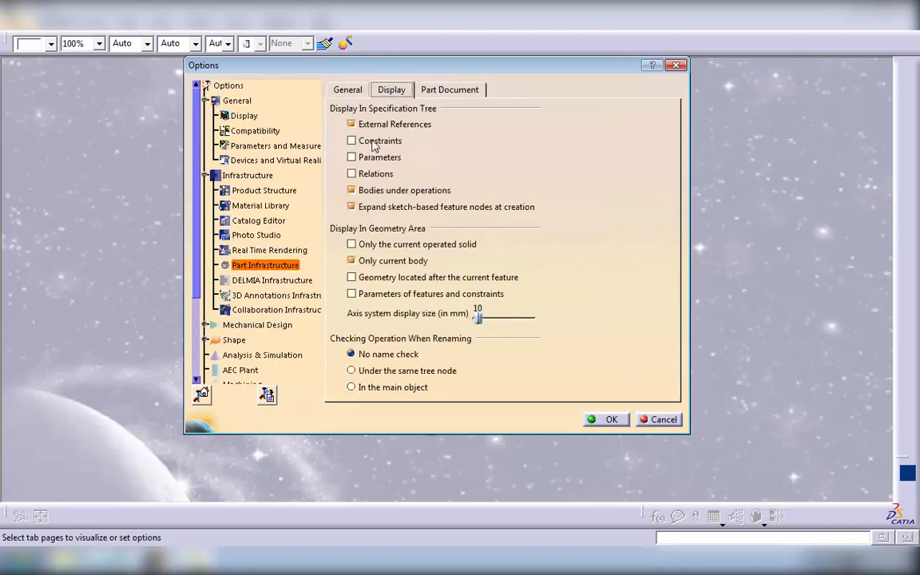
pyautogui.click(373, 142)
pyautogui.click(374, 158)
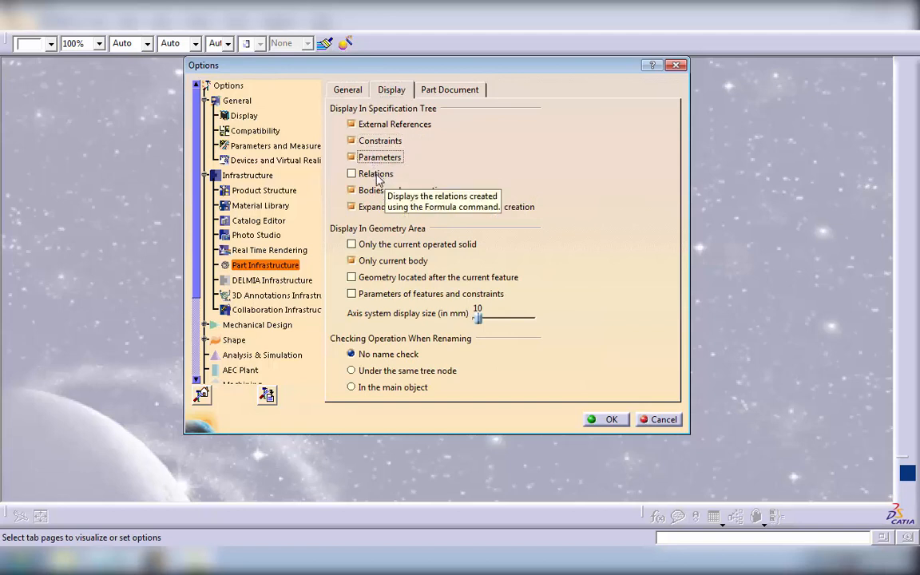
pyautogui.click(375, 174)
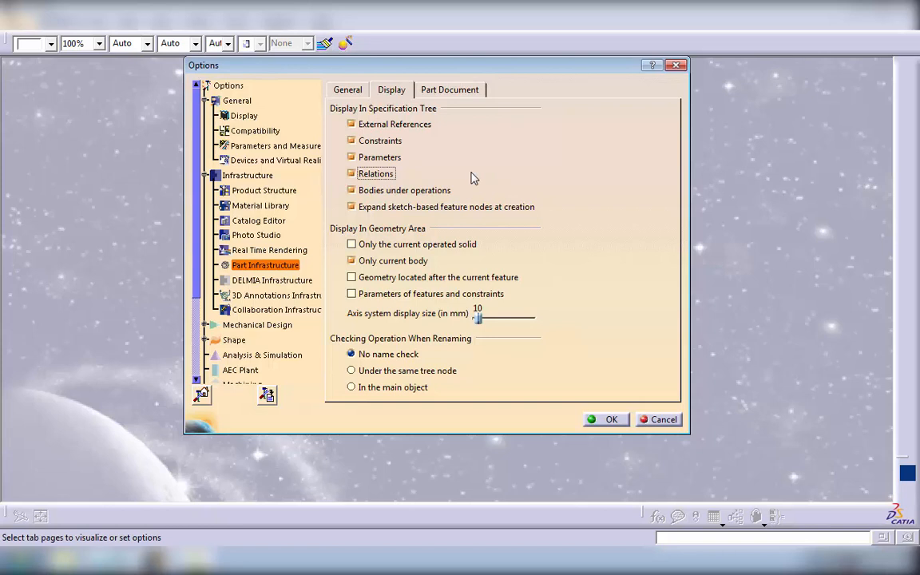
pyautogui.click(595, 420)
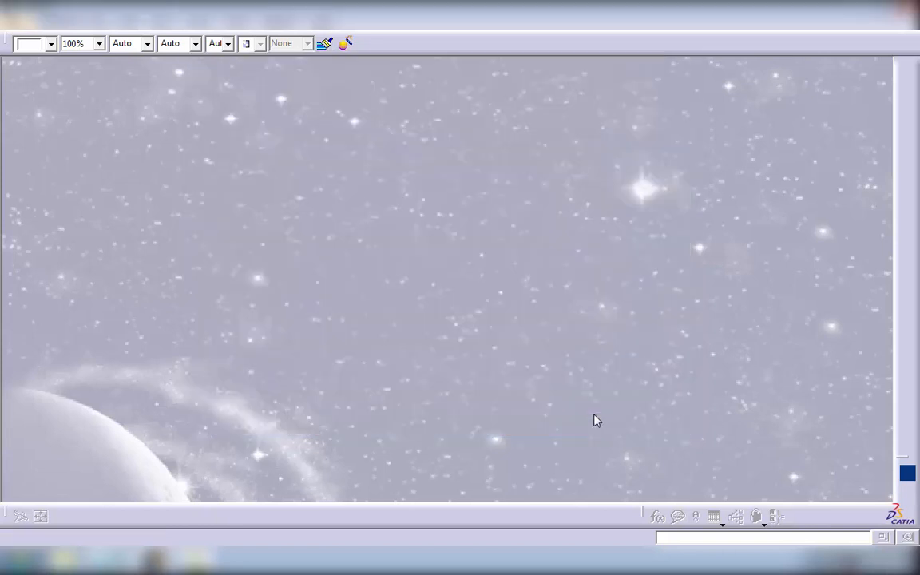
# Start a new part in the Generative Shape Design workbench.
pyautogui.click(12, 18)
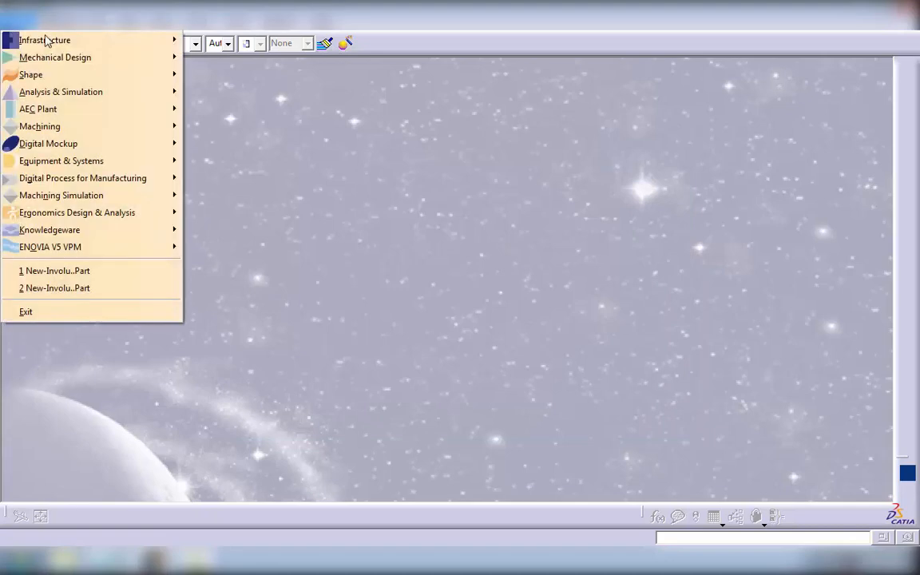
pyautogui.moveTo(64, 77)
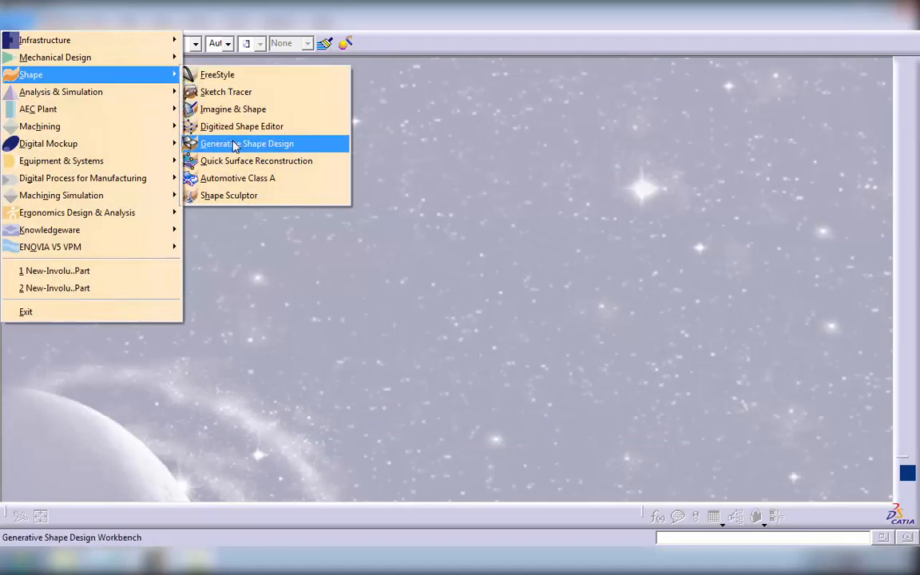
pyautogui.click(240, 142)
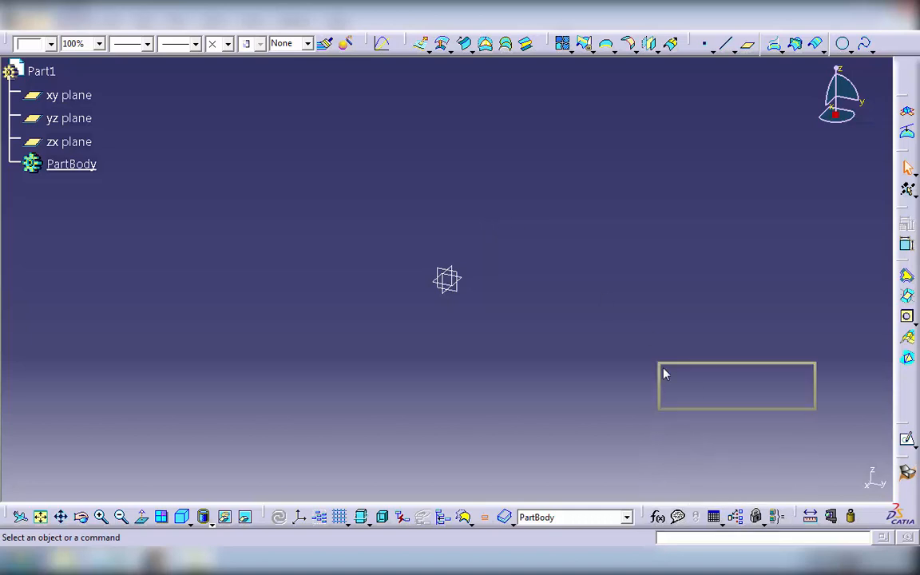
# Undock the Knowledge toolbar and place it floating over the modelling area.
pyautogui.moveTo(570, 172); pyautogui.dragTo(571, 173)
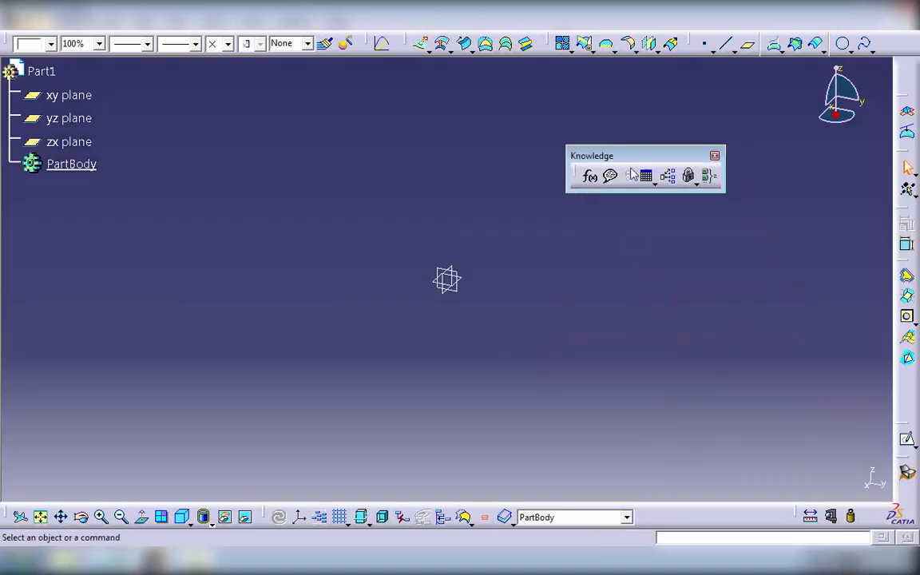
pyautogui.moveTo(630, 156); pyautogui.dragTo(639, 129)
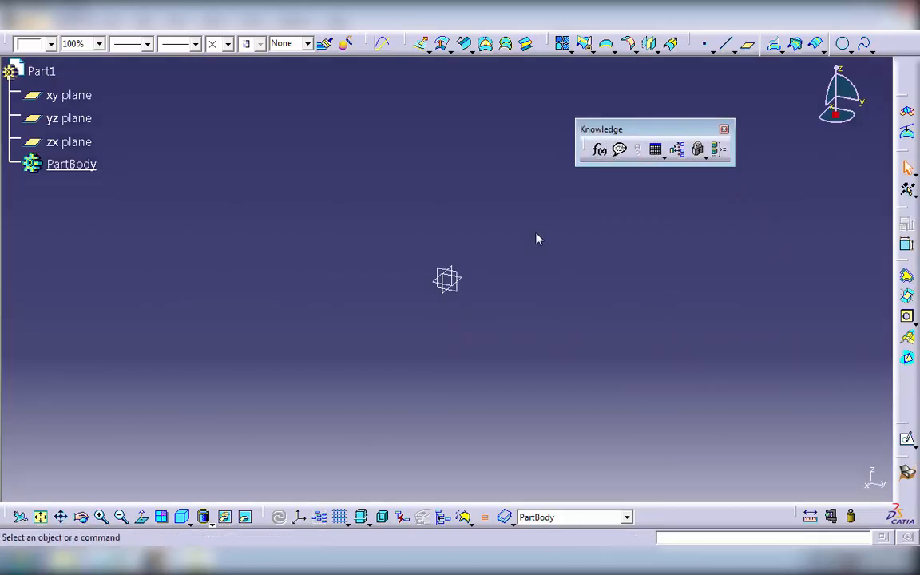
pyautogui.rightClick(729, 518)
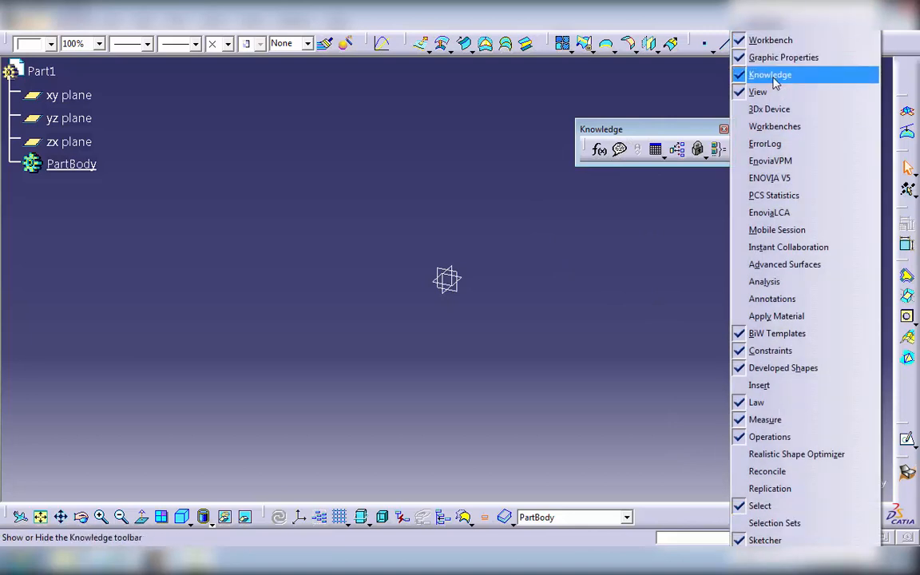
pyautogui.click(655, 292)
pyautogui.click(254, 26)
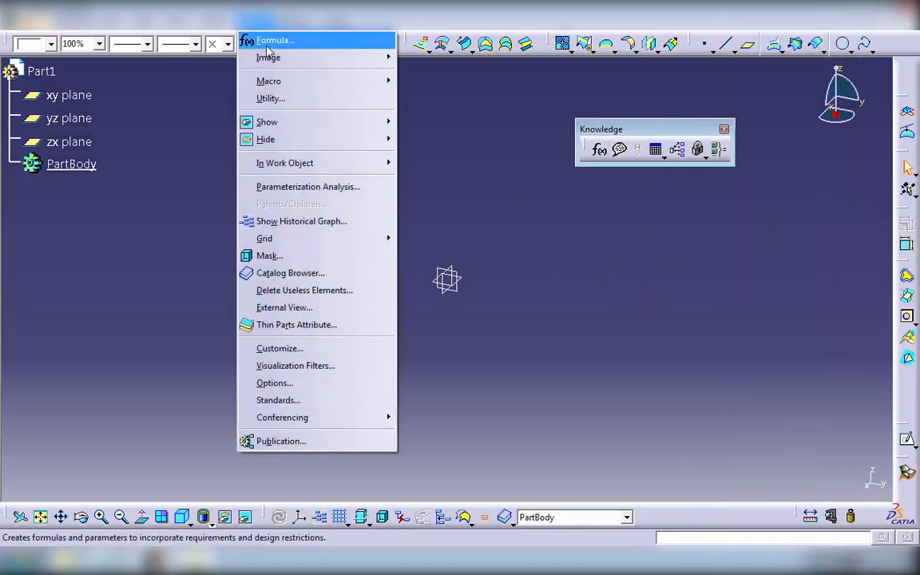
pyautogui.click(519, 153)
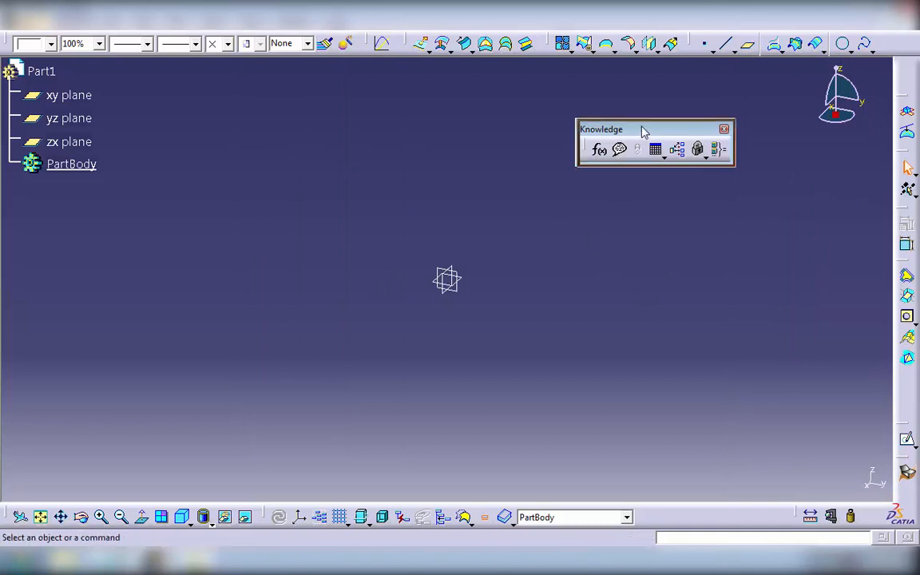
# Create a single-value Length parameter named m with a value of 2 mm using the Formula command.
pyautogui.moveTo(643, 129); pyautogui.dragTo(668, 154)
pyautogui.click(626, 174)
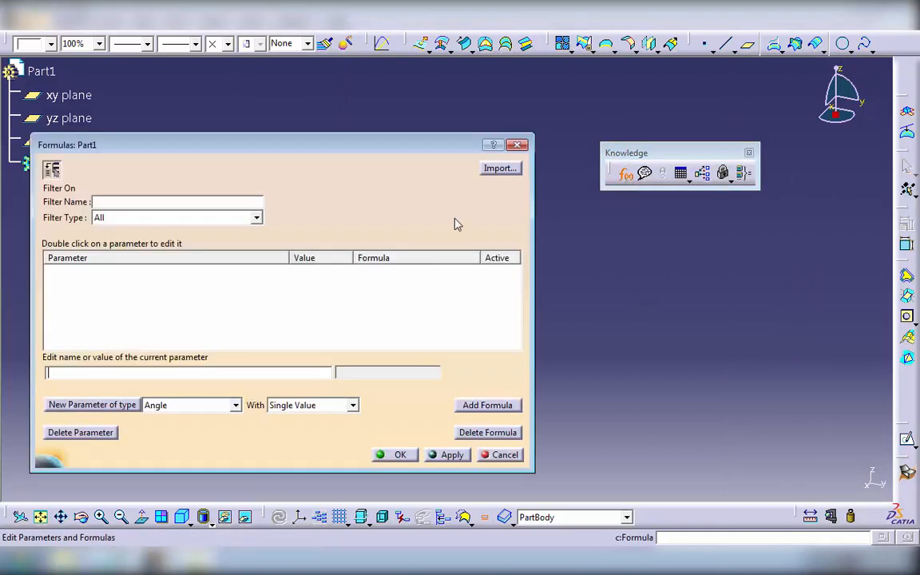
pyautogui.moveTo(382, 146); pyautogui.dragTo(398, 72)
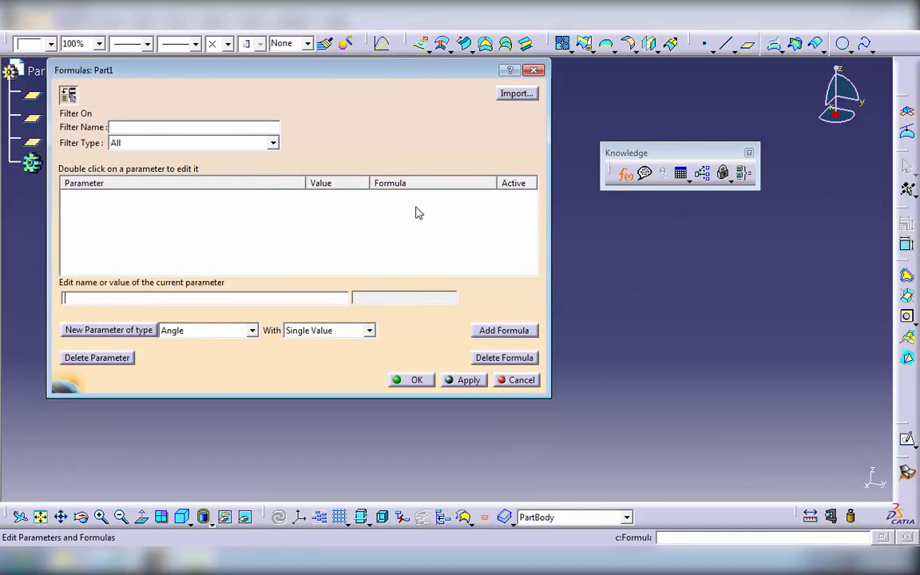
pyautogui.click(107, 298)
pyautogui.click(252, 330)
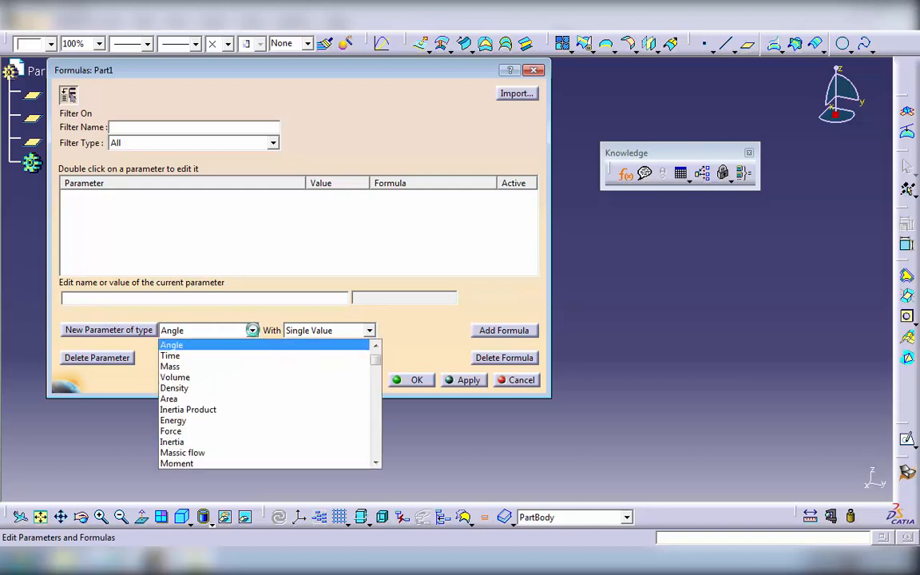
pyautogui.scroll(2, 351, 361)
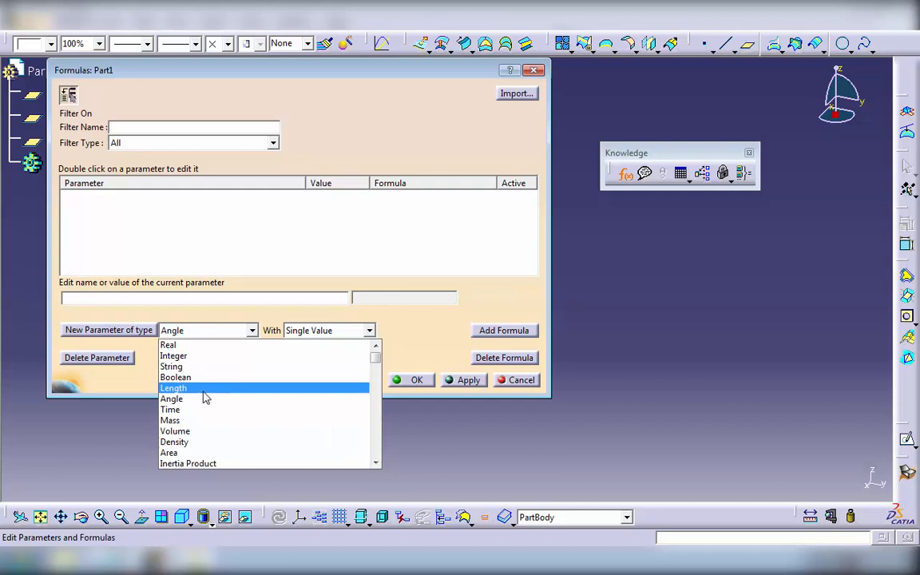
pyautogui.click(200, 390)
pyautogui.click(111, 330)
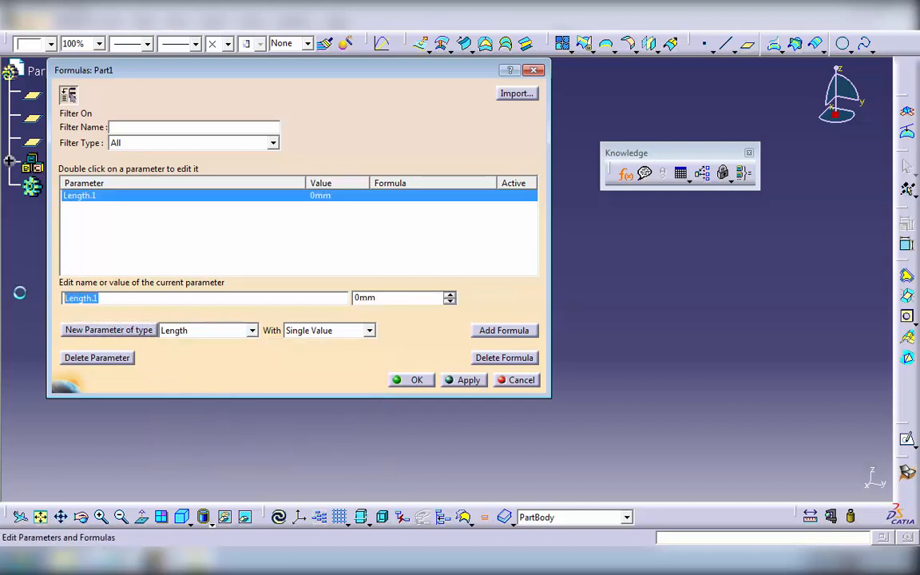
pyautogui.write('m')
pyautogui.click(361, 297)
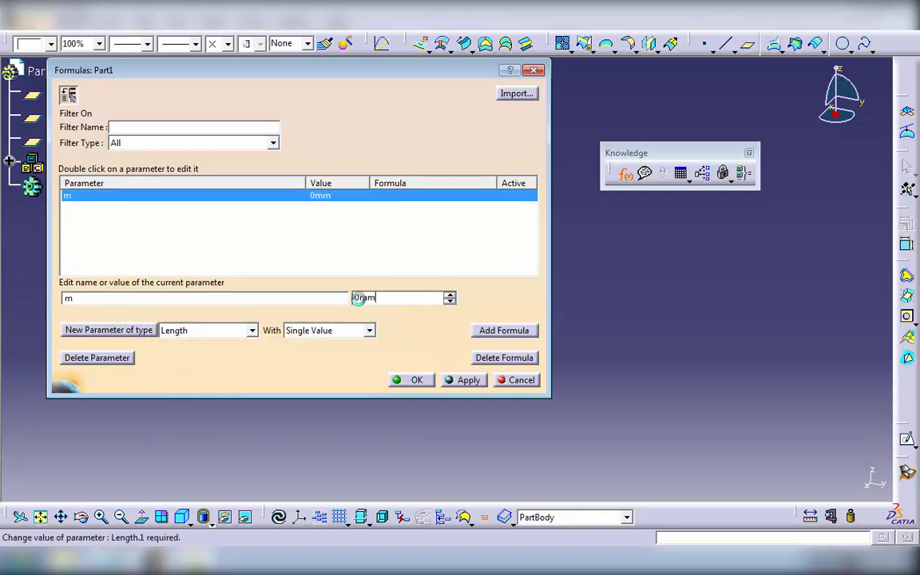
pyautogui.write('2')
pyautogui.press('Return')
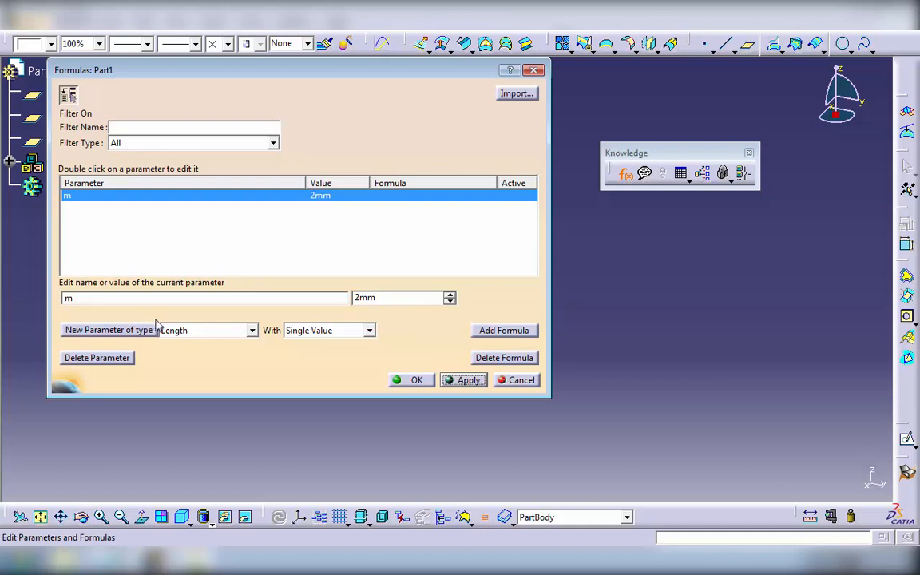
# Add a single-value Real parameter named z and set it to 20.
pyautogui.click(250, 330)
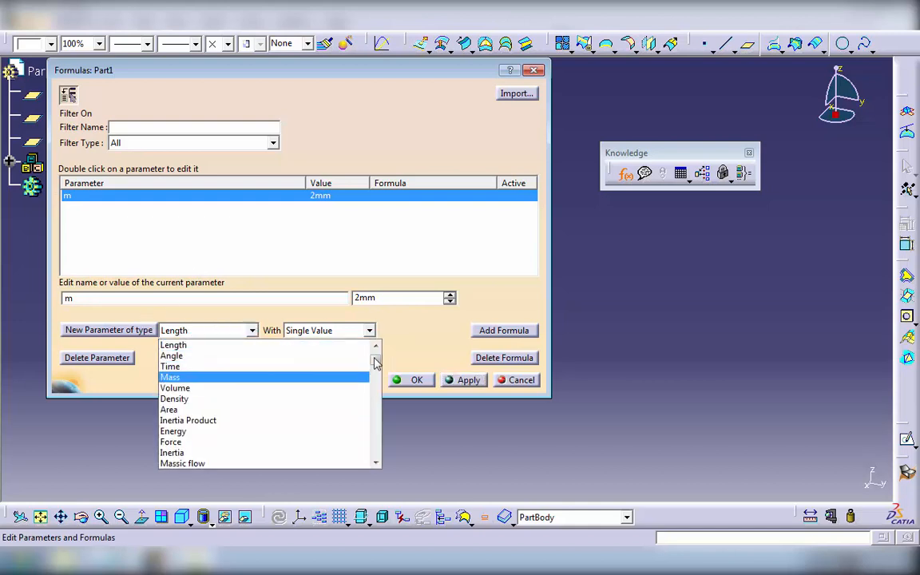
pyautogui.click(375, 351)
pyautogui.click(227, 346)
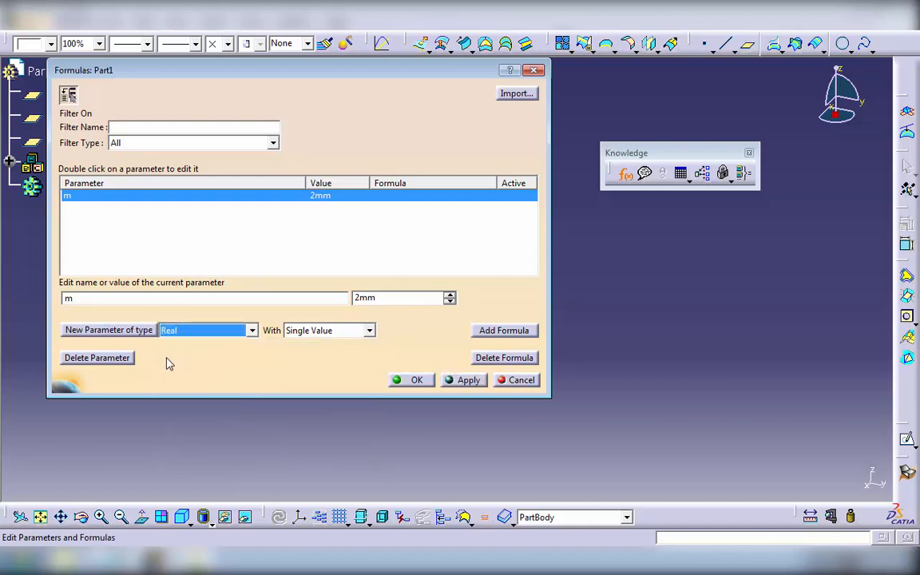
pyautogui.click(252, 330)
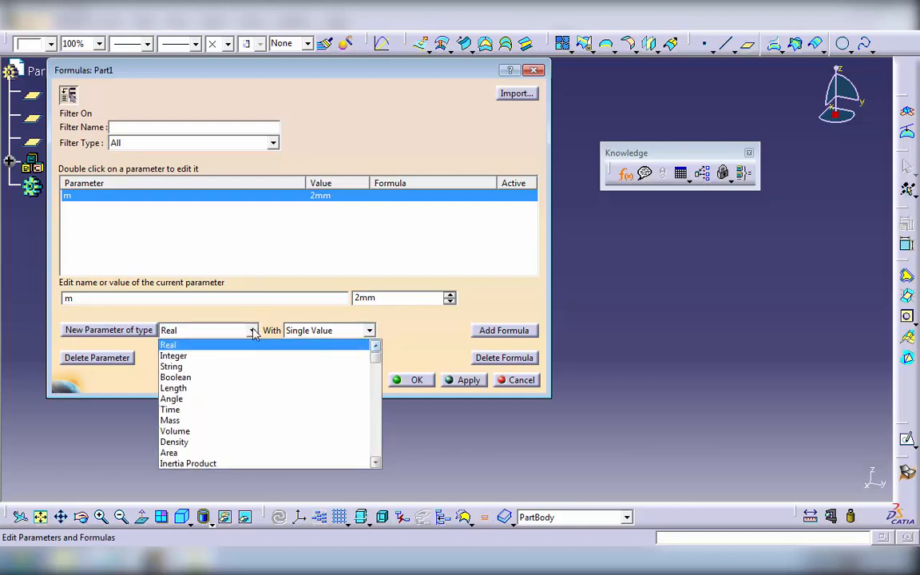
pyautogui.click(250, 345)
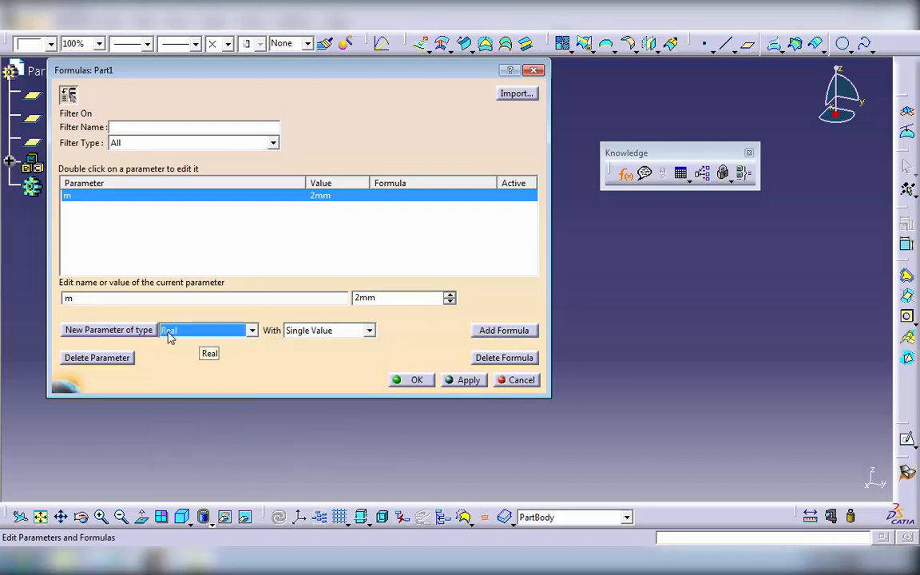
pyautogui.click(108, 330)
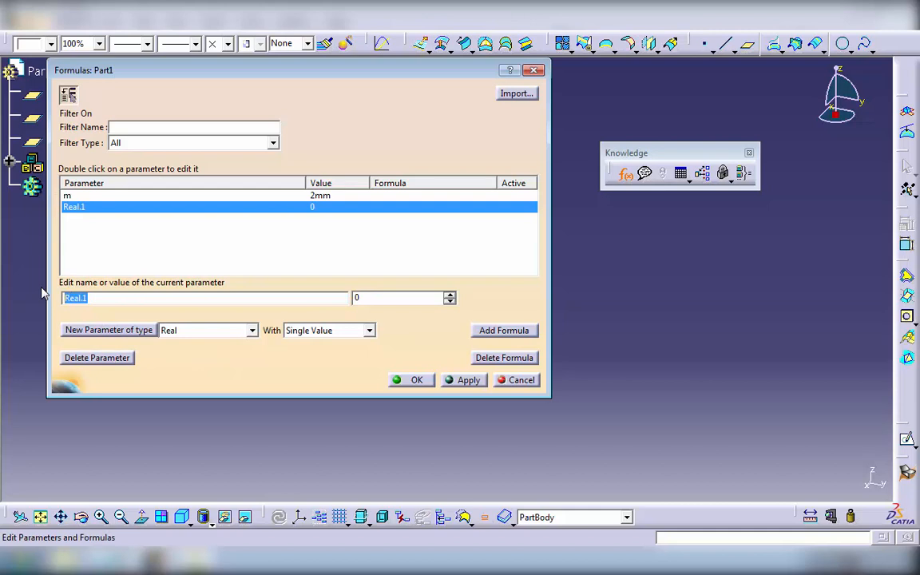
pyautogui.write('z')
pyautogui.press('Tab')
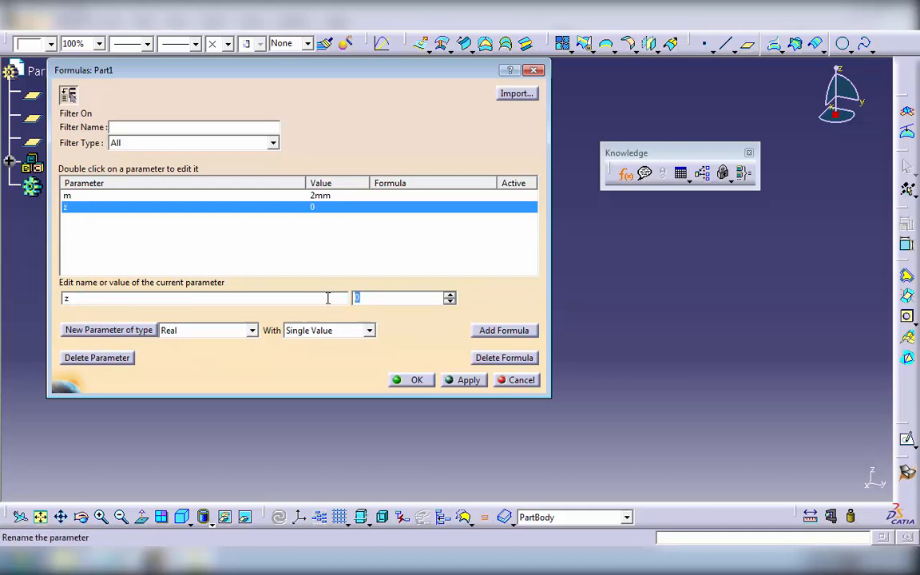
pyautogui.write('20')
pyautogui.click(467, 380)
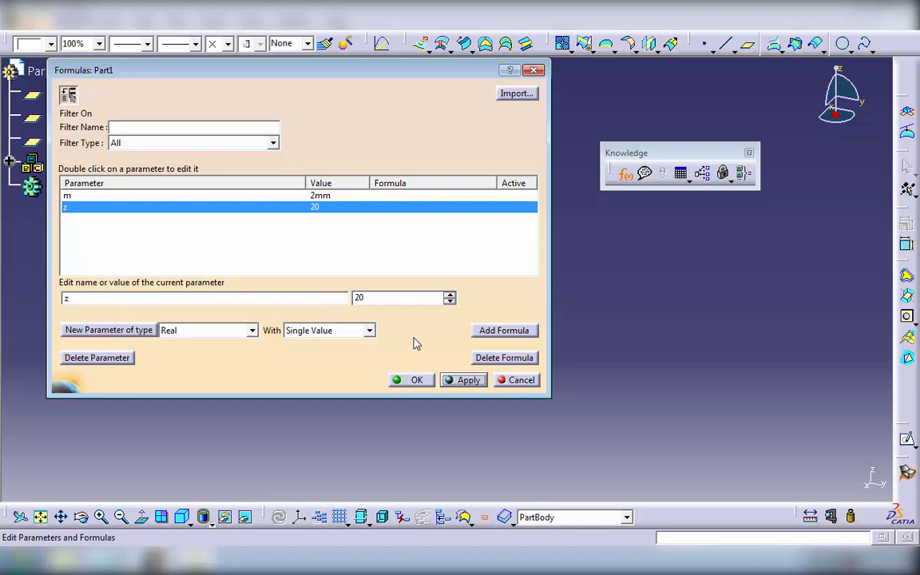
# Add a single-value Angle parameter named a and set it to 20 deg.
pyautogui.click(205, 330)
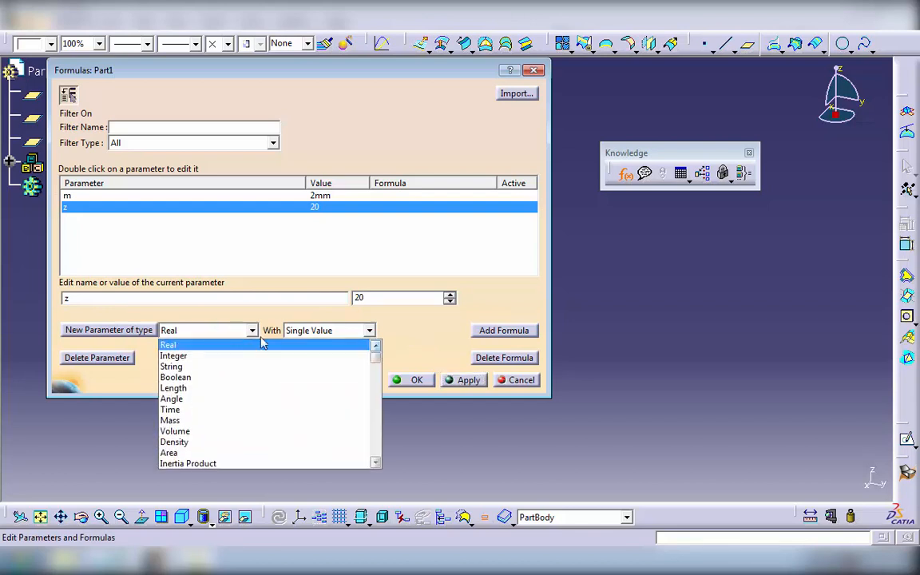
pyautogui.click(192, 399)
pyautogui.click(132, 331)
pyautogui.moveTo(138, 298); pyautogui.dragTo(51, 297)
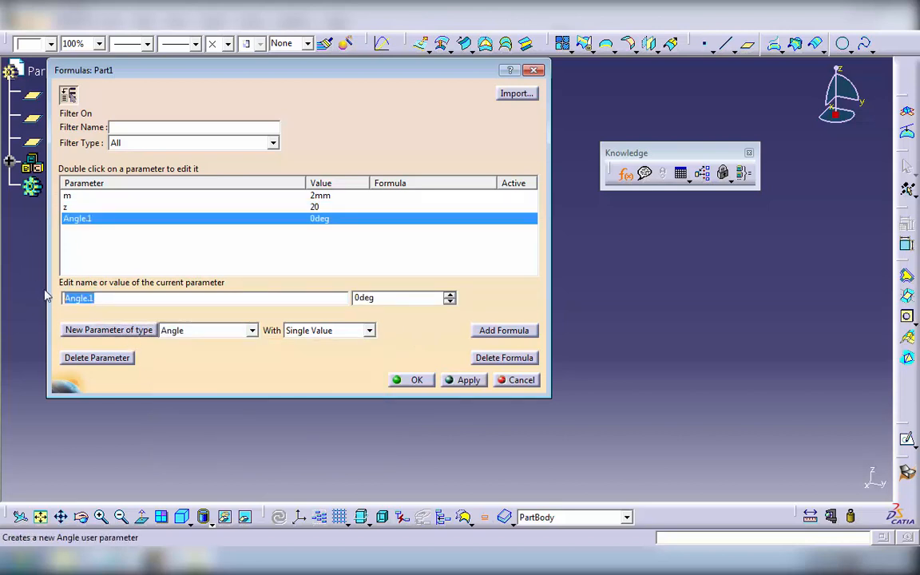
pyautogui.write('a')
pyautogui.click(380, 298)
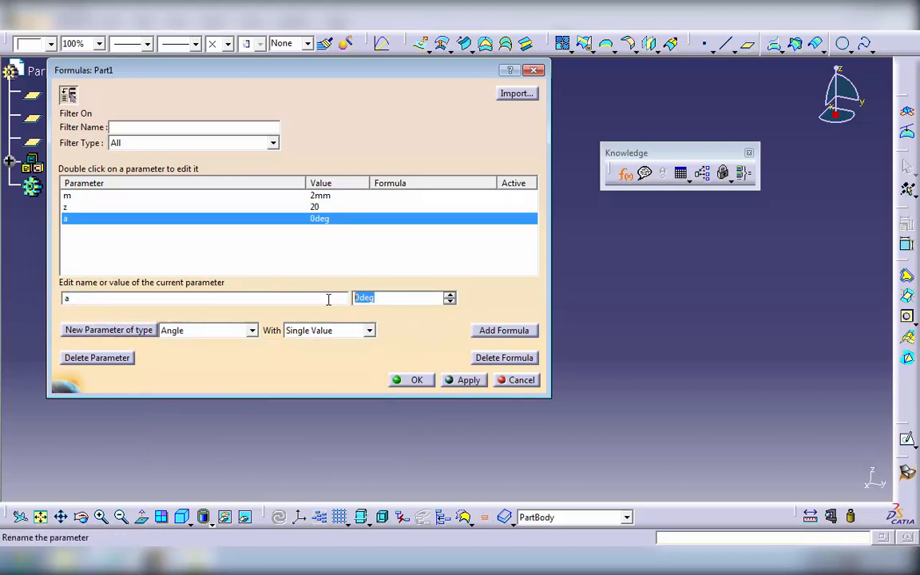
pyautogui.write('20')
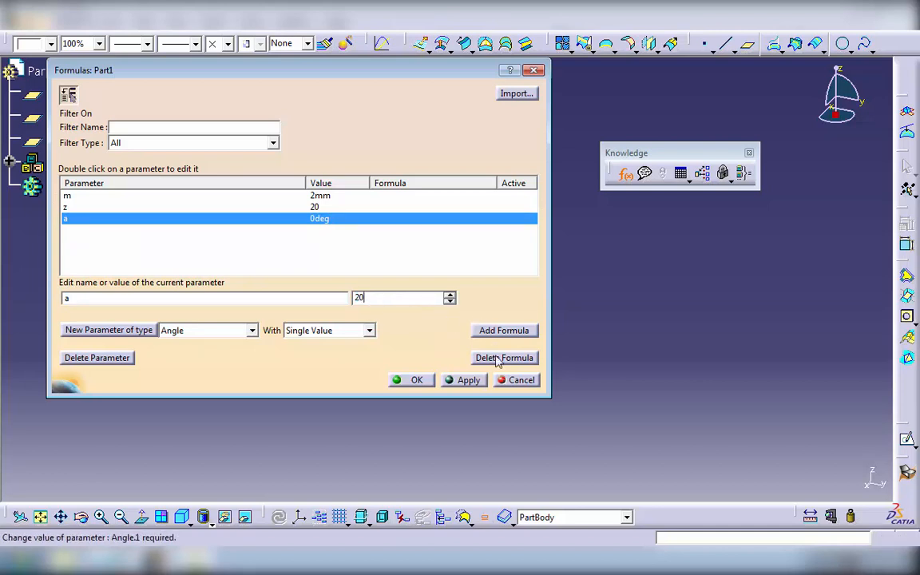
pyautogui.click(469, 380)
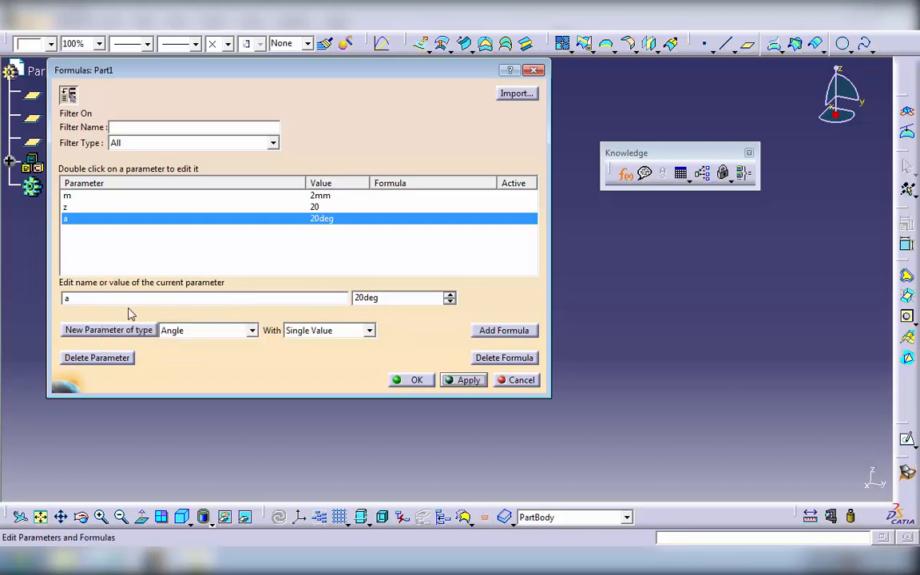
# Add a single-value Length parameter and name it rp.
pyautogui.click(226, 332)
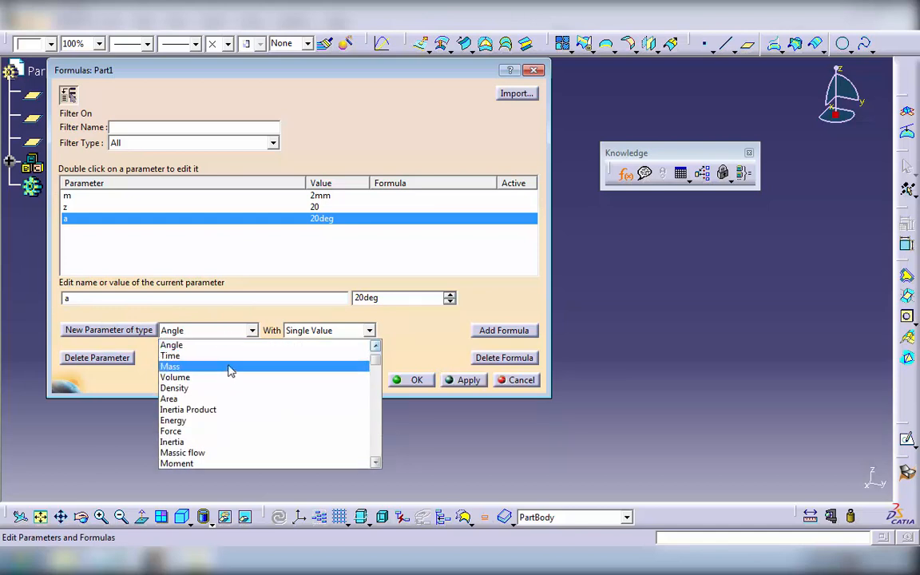
pyautogui.scroll(3, 234, 364)
pyautogui.click(192, 386)
pyautogui.click(120, 329)
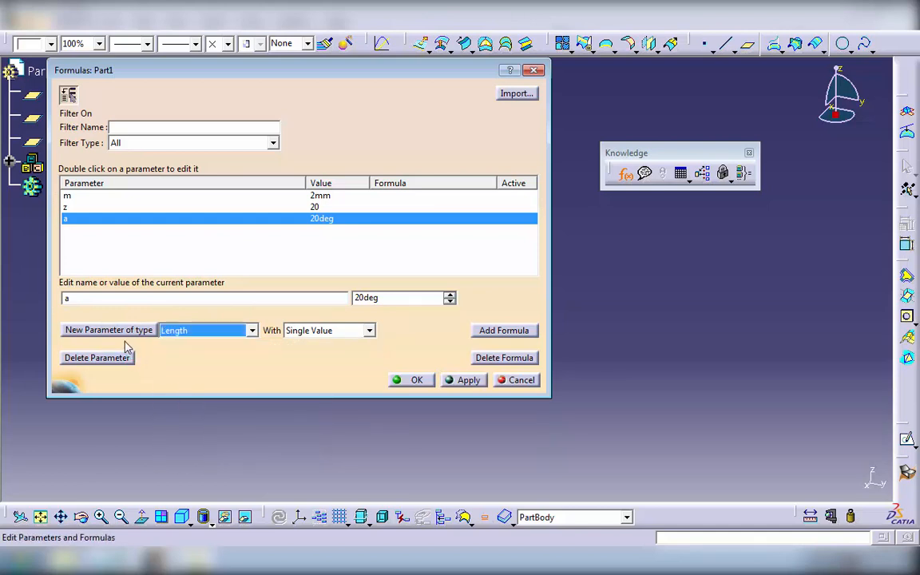
pyautogui.doubleClick(117, 301)
pyautogui.write('rp')
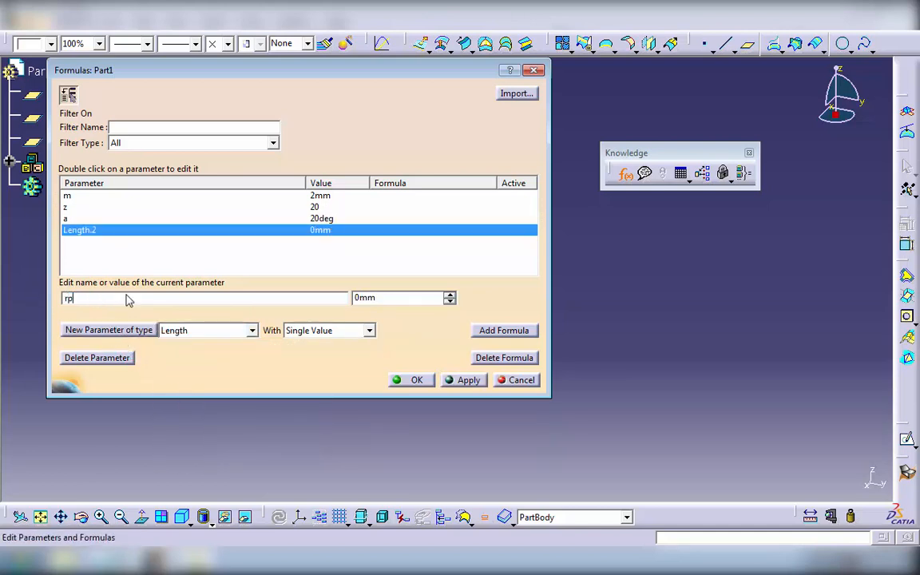
# Define the pitch circle radius rp with the formula m*z/2.
pyautogui.click(489, 332)
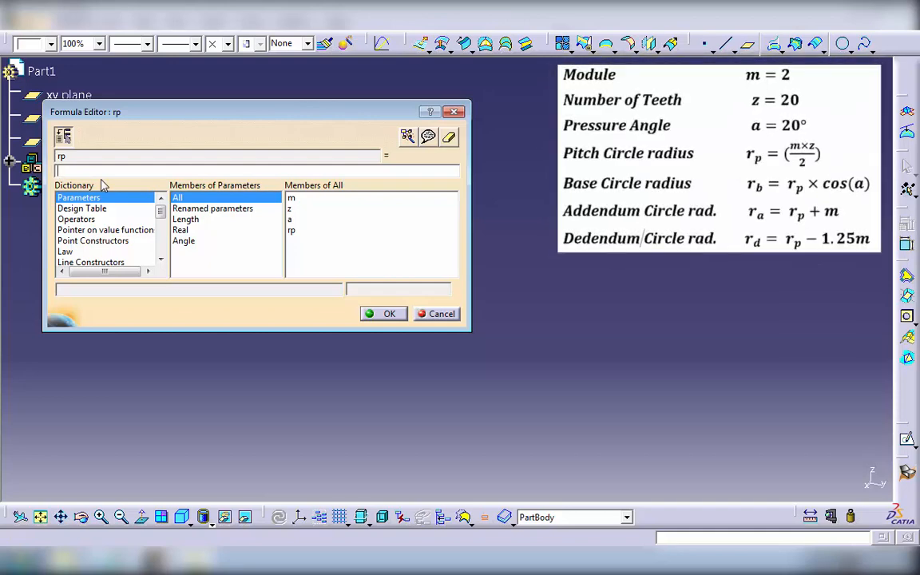
pyautogui.write('m*')
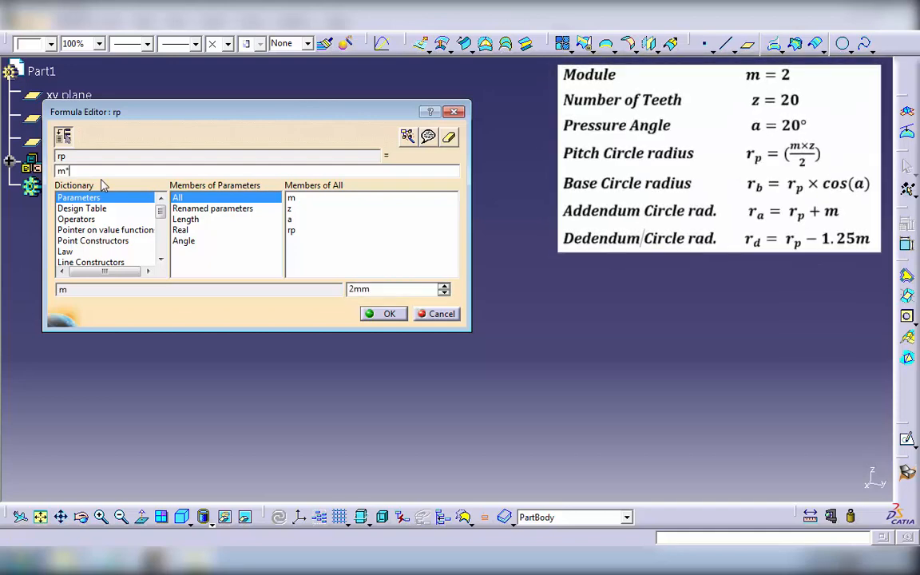
pyautogui.write('z/2')
pyautogui.click(386, 314)
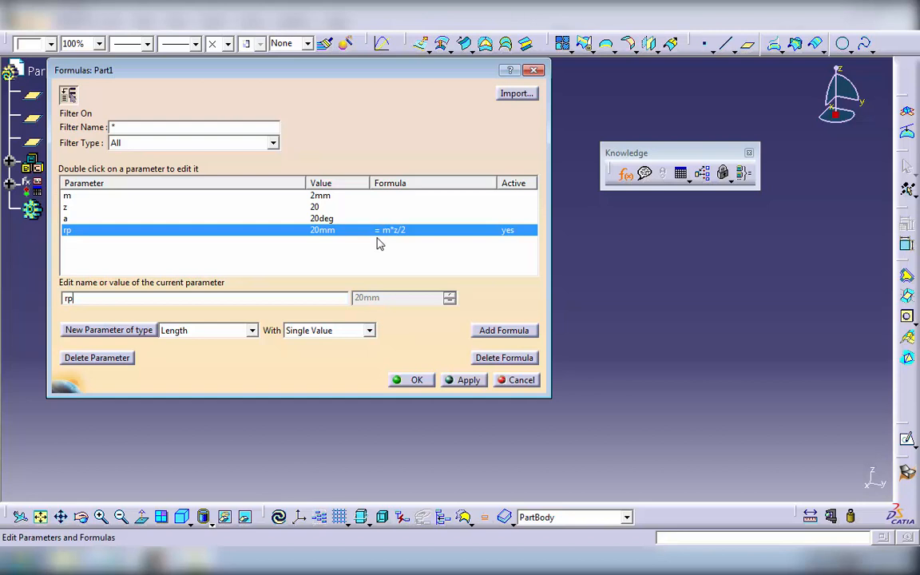
# Add a single-value Length parameter named rb for the base circle radius, driven by the formula rp*cos(a).
pyautogui.click(145, 338)
pyautogui.write('rb')
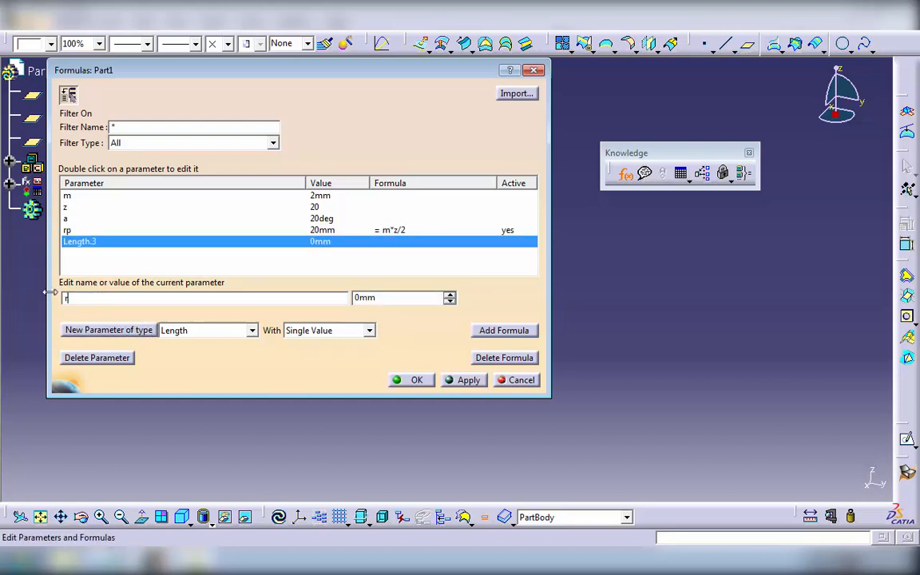
pyautogui.click(519, 333)
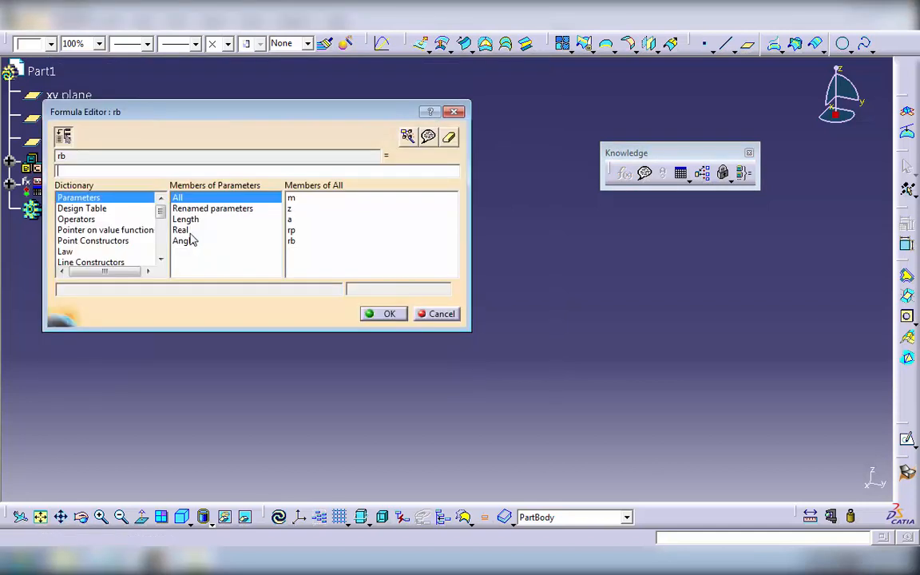
pyautogui.write('rp')
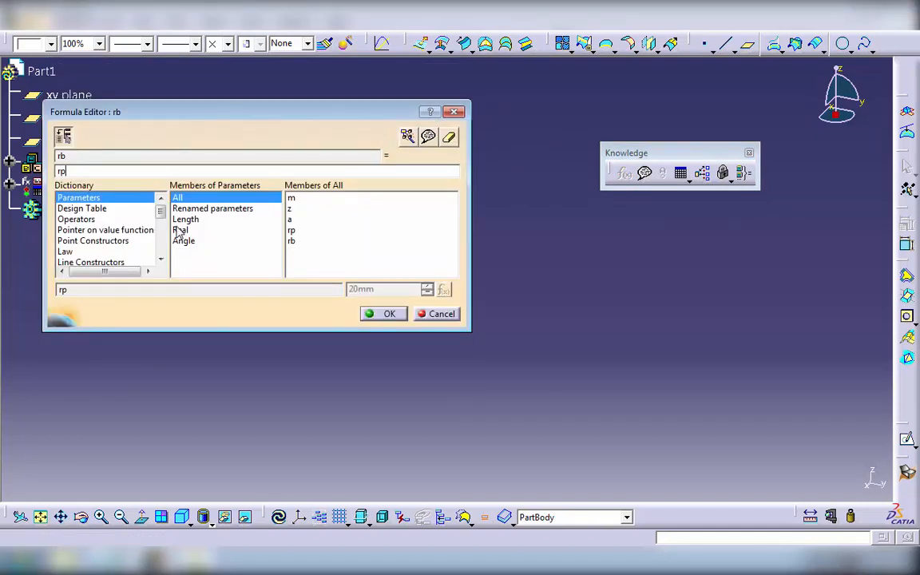
pyautogui.write('*cos(a)')
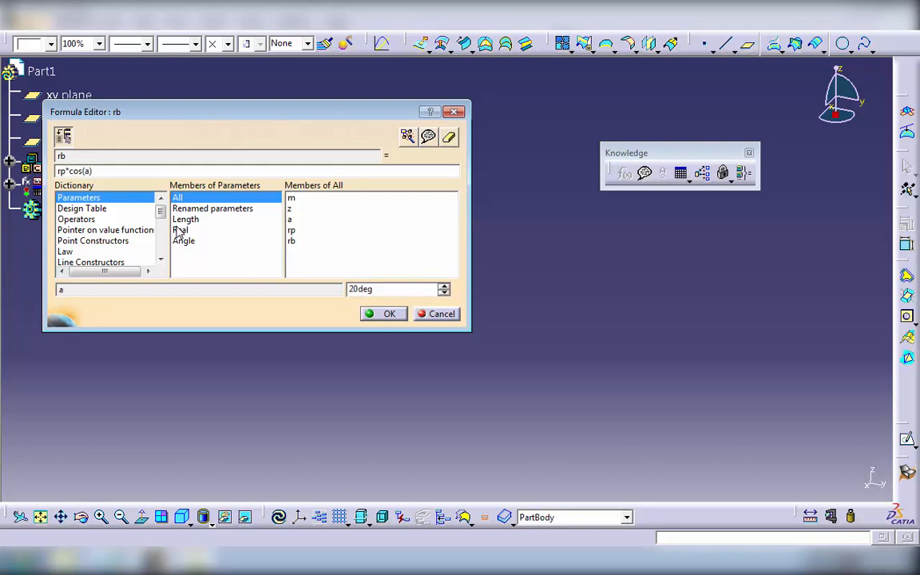
pyautogui.press('Return')
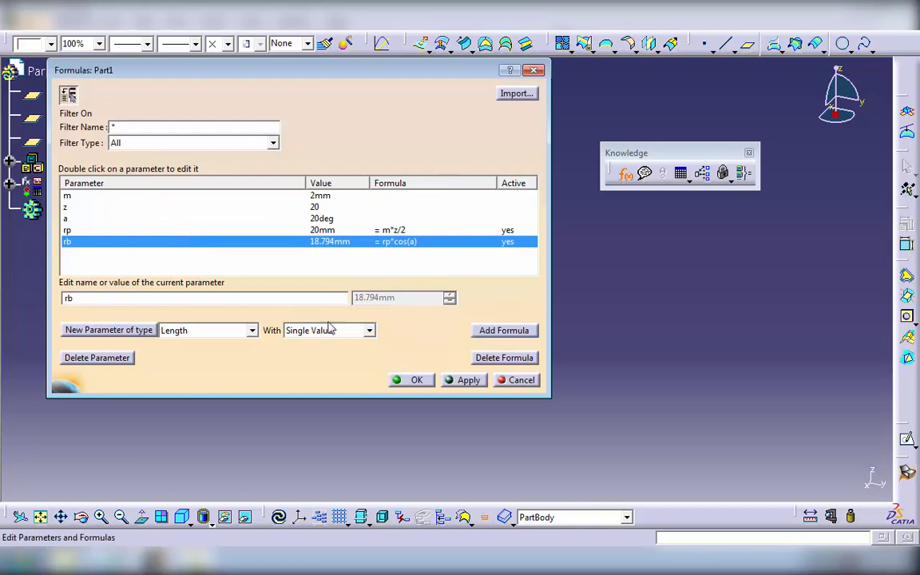
pyautogui.click(479, 329)
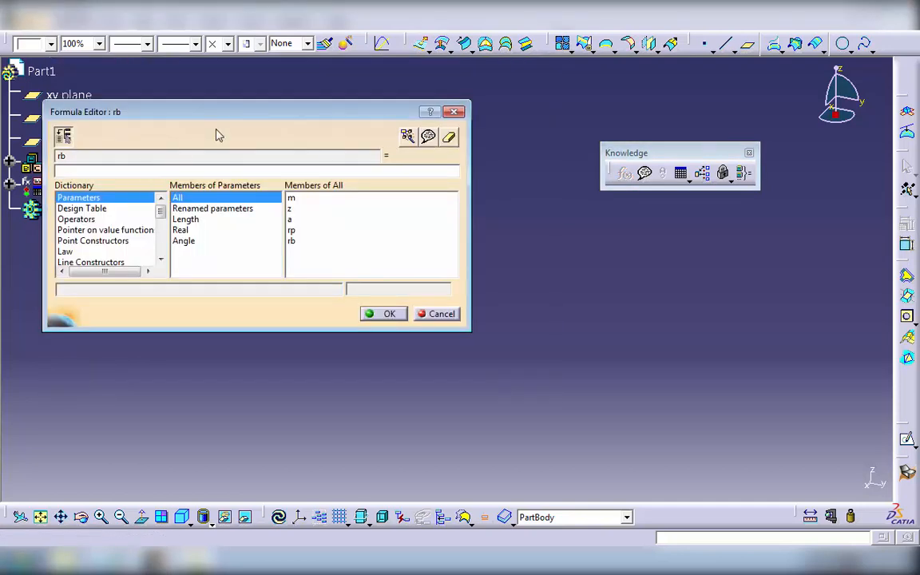
pyautogui.click(427, 314)
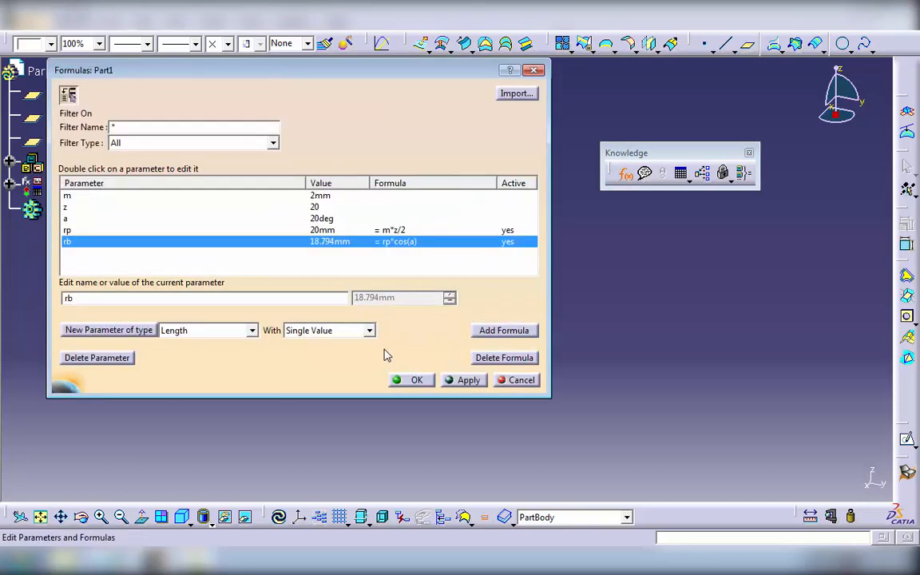
# Add a single-value Length parameter named ra for the addendum circle radius, driven by the formula rp+m.
pyautogui.click(124, 329)
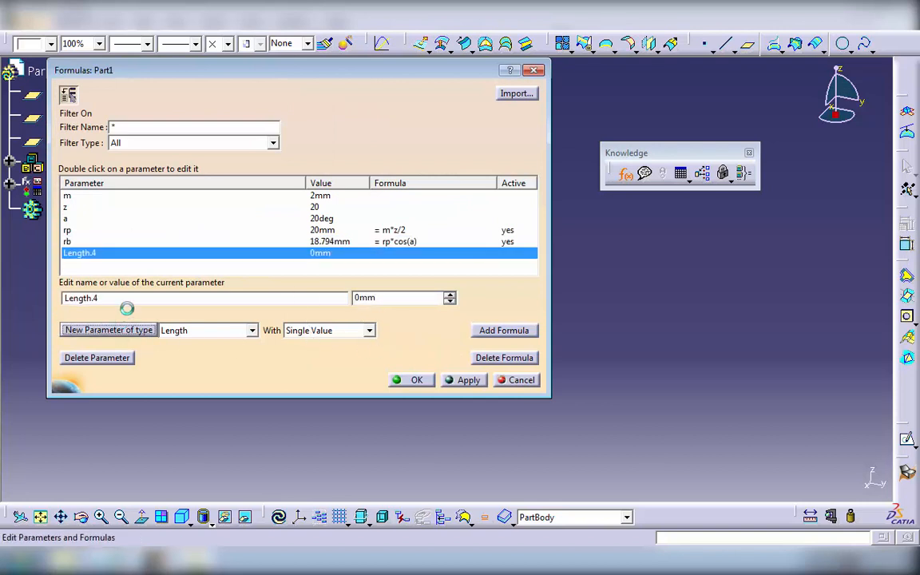
pyautogui.doubleClick(60, 298)
pyautogui.write('ra')
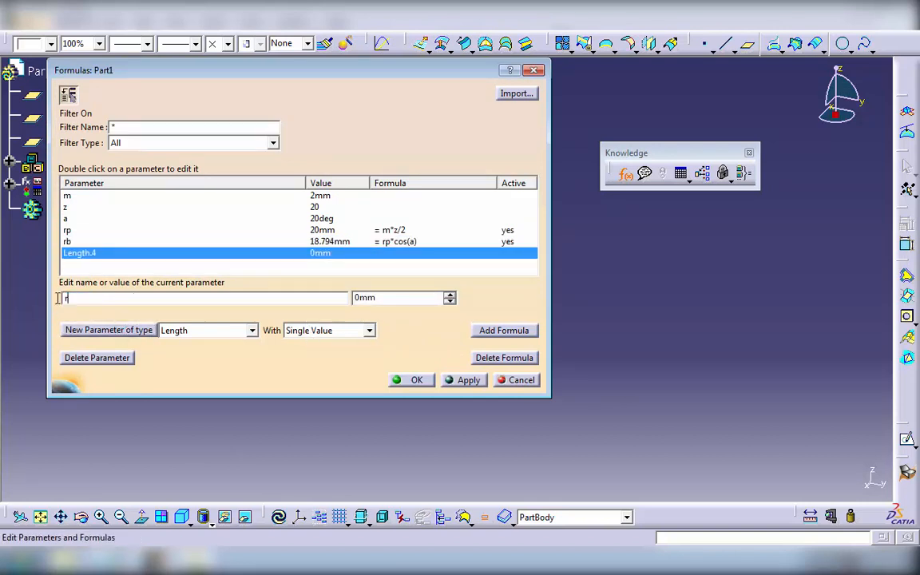
pyautogui.click(495, 330)
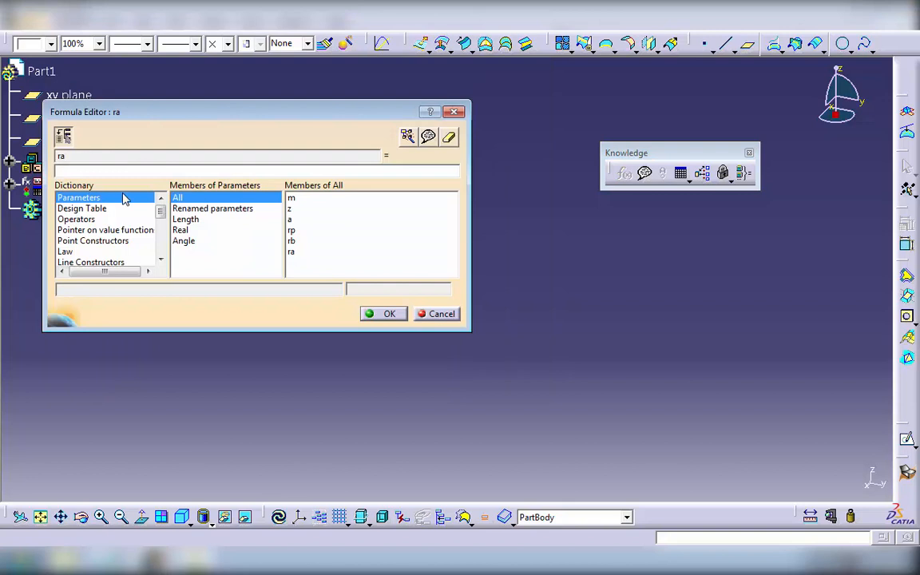
pyautogui.write('rp')
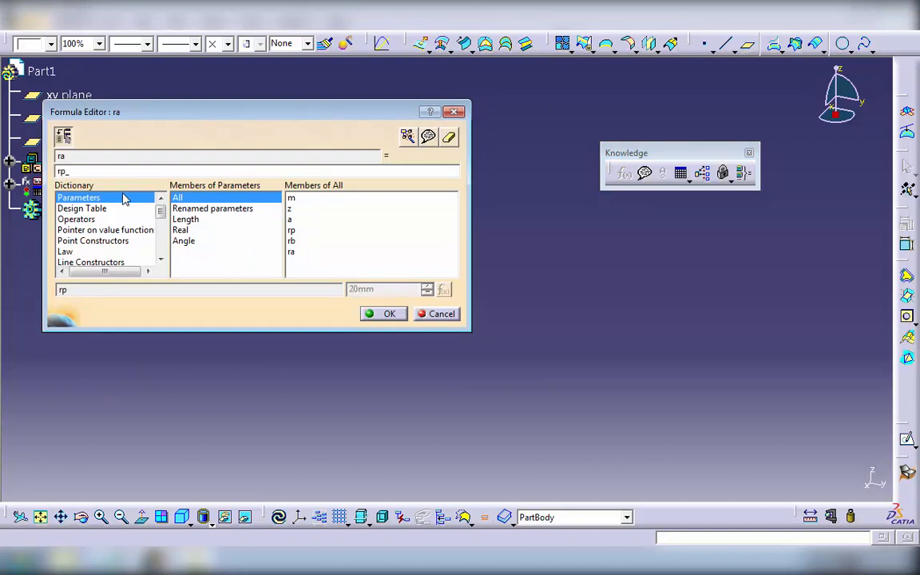
pyautogui.write('+m')
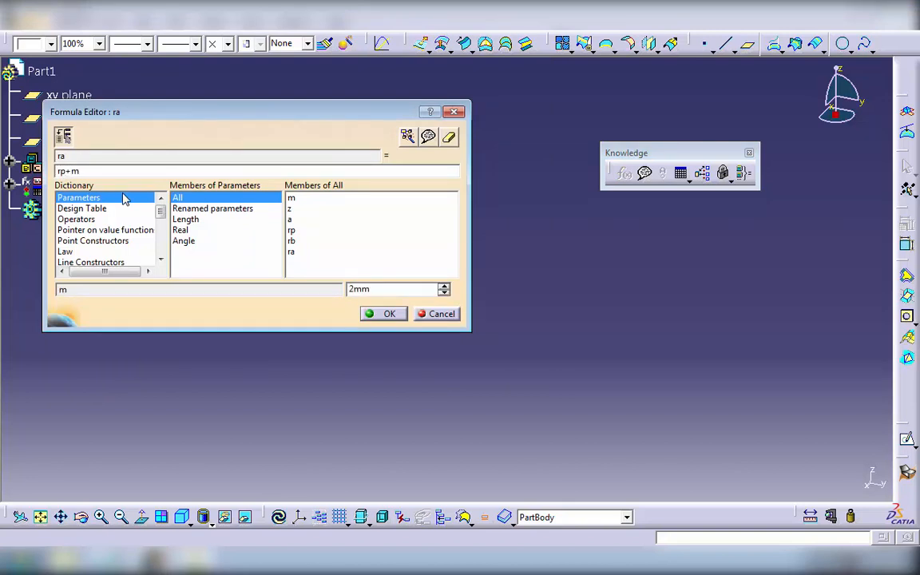
pyautogui.click(376, 317)
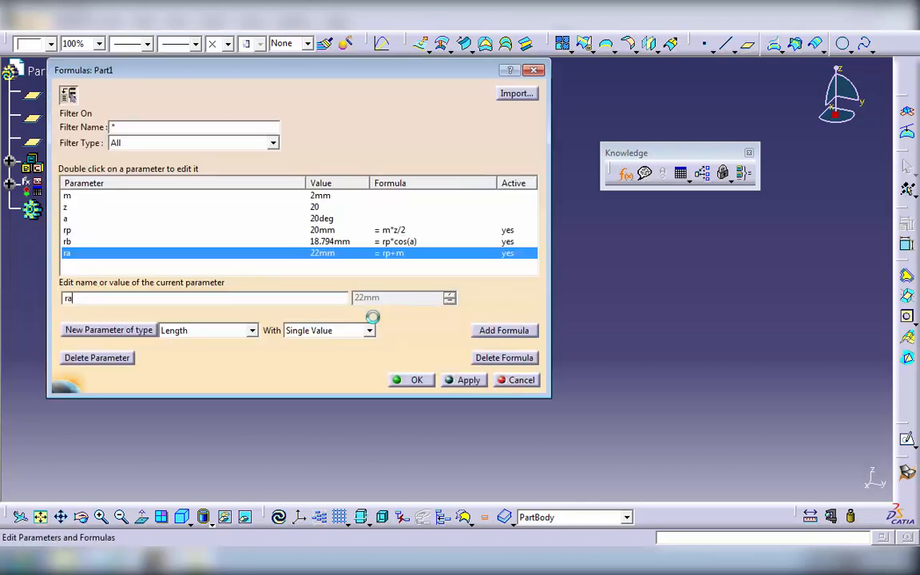
# Add a single-value Length parameter named rd for the dedendum circle radius, driven by the formula rp-1.25*m.
pyautogui.click(91, 332)
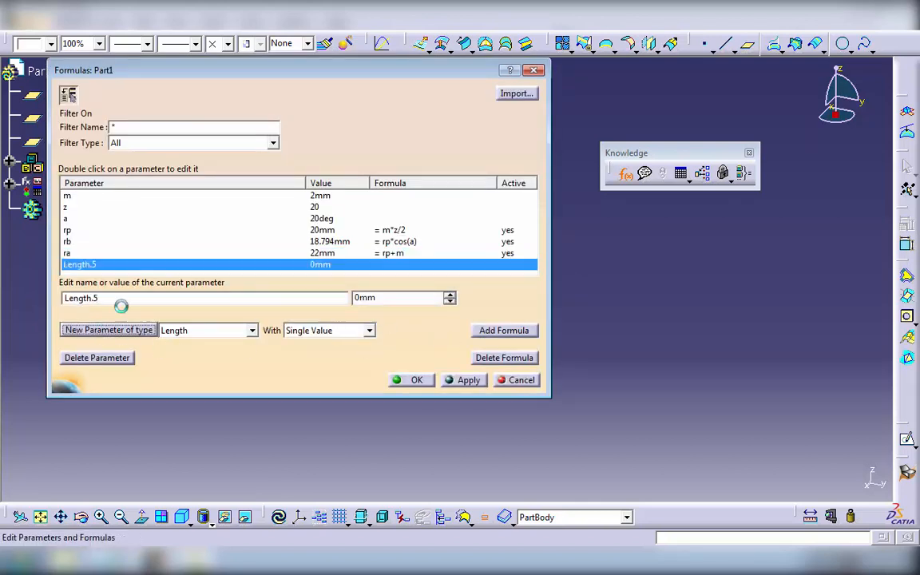
pyautogui.moveTo(100, 298); pyautogui.dragTo(24, 295)
pyautogui.write('rf')
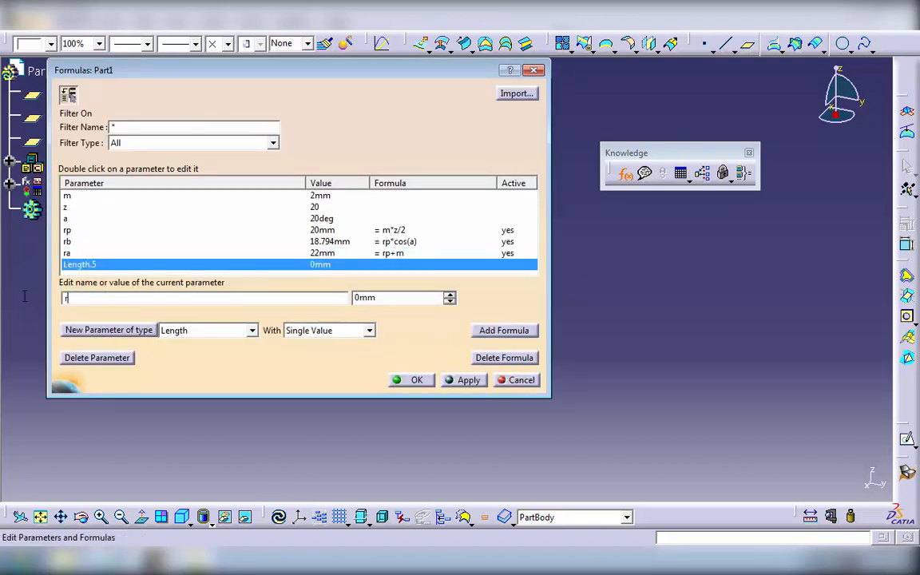
pyautogui.click(504, 330)
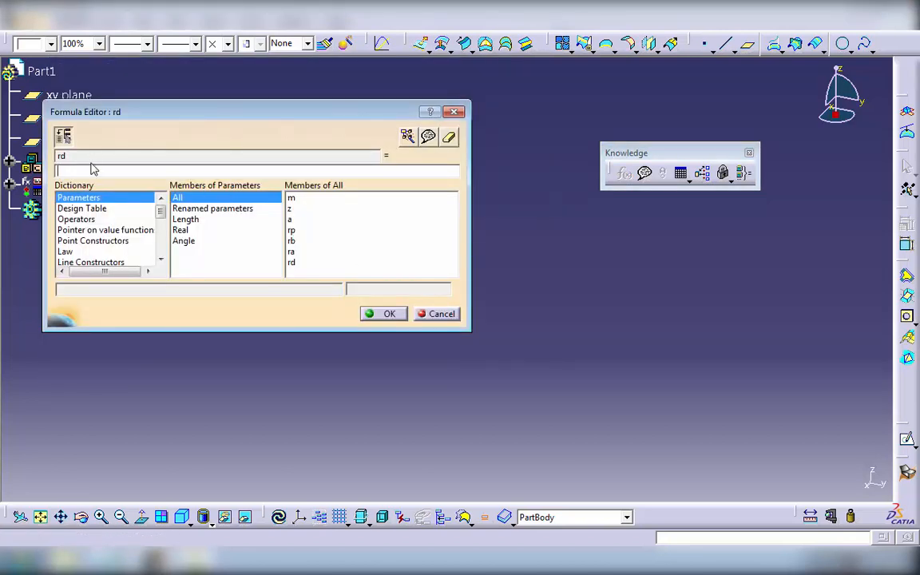
pyautogui.write('rp-1.25')
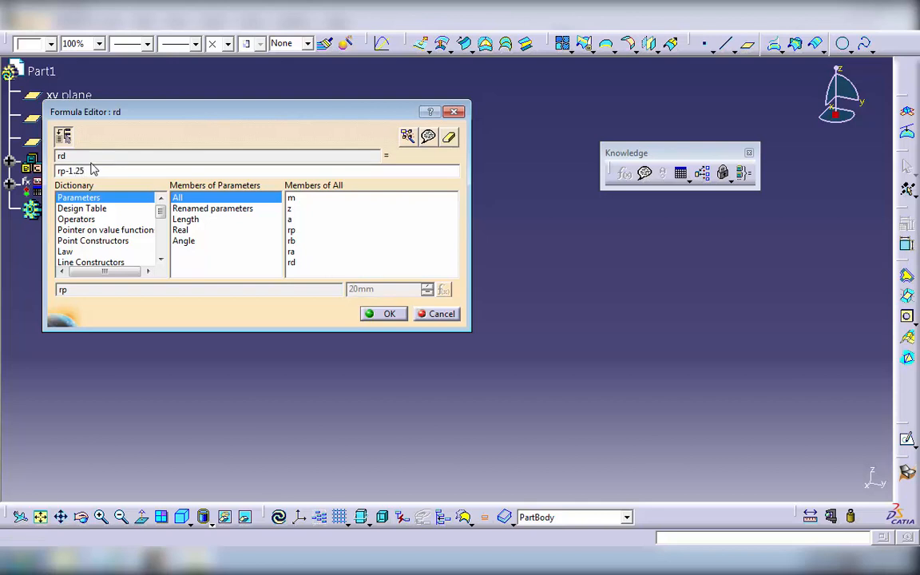
pyautogui.write('*m')
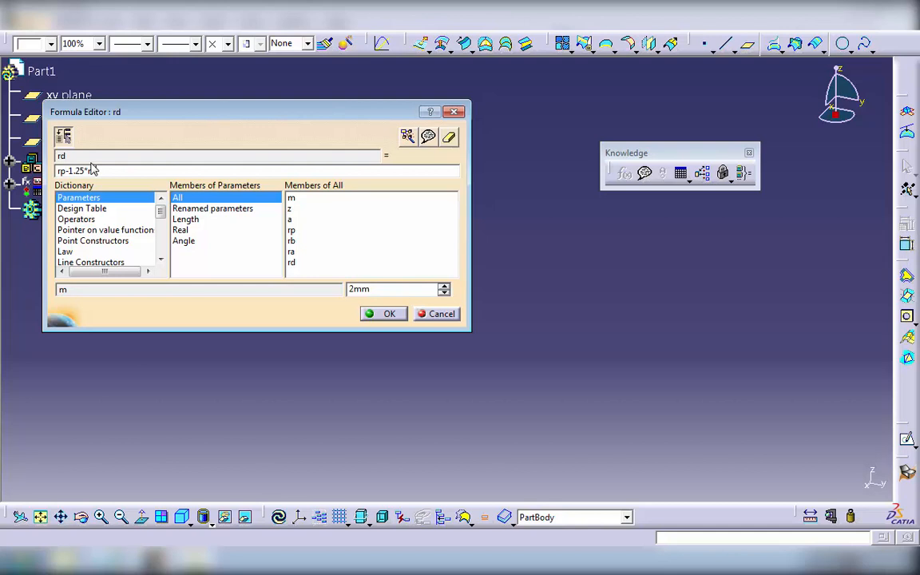
pyautogui.click(387, 314)
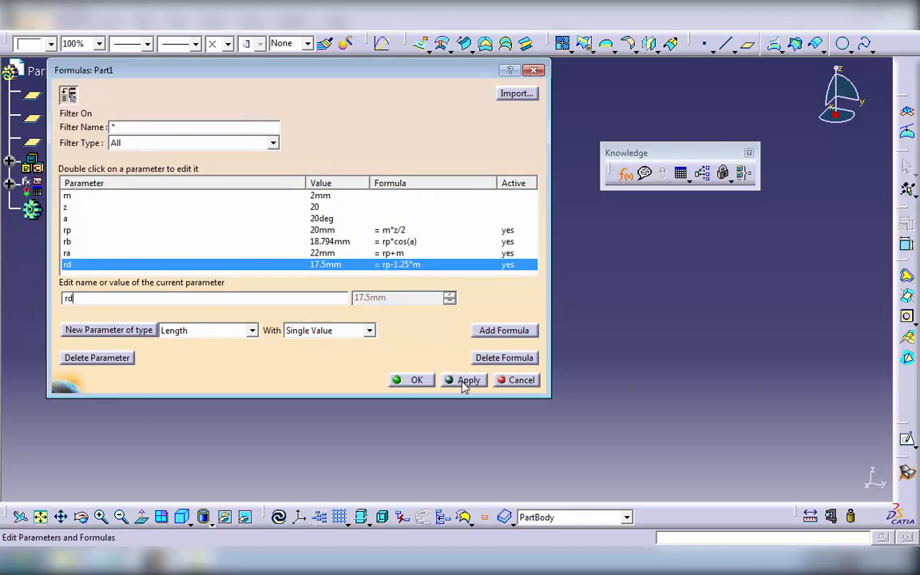
# Accept the parameters and formulas, and dock the floating Knowledge toolbar among the other toolbars.
pyautogui.click(409, 380)
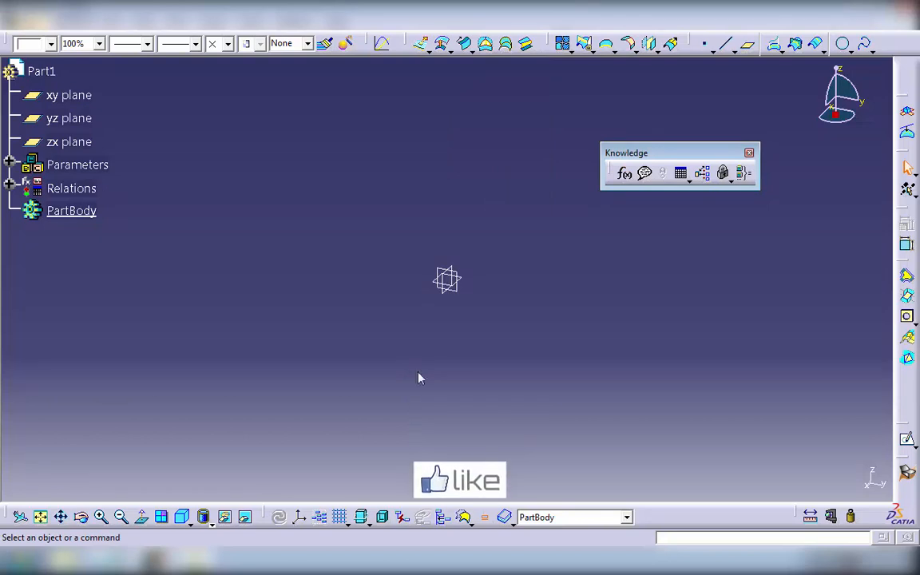
pyautogui.moveTo(735, 495); pyautogui.dragTo(729, 501)
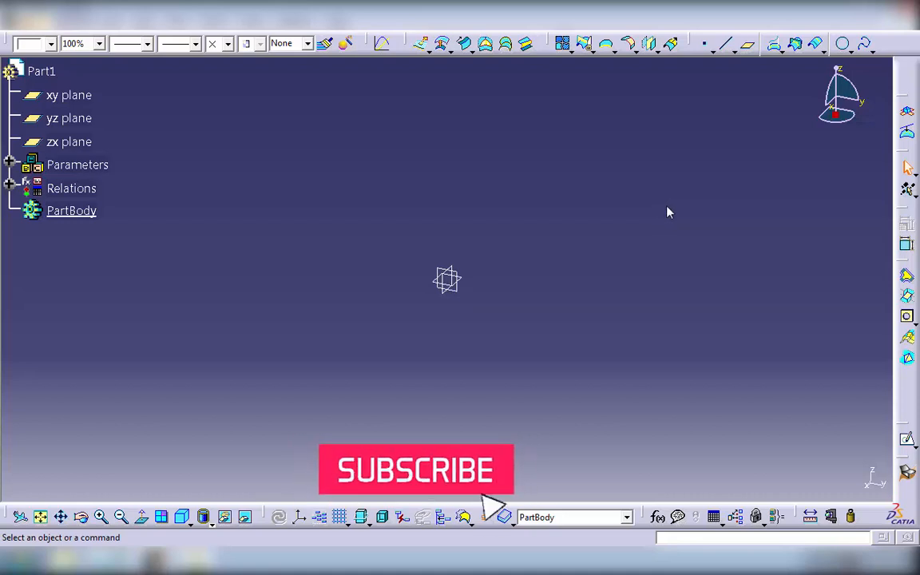
# Create an On plane point on the yz plane at the origin, with H and V set to 0 mm.
pyautogui.click(844, 46)
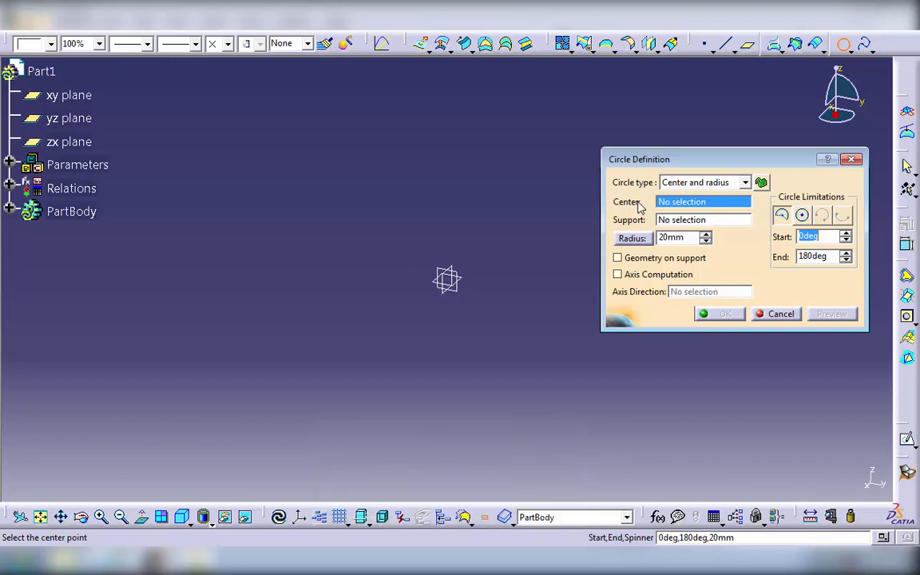
pyautogui.click(766, 314)
pyautogui.click(705, 44)
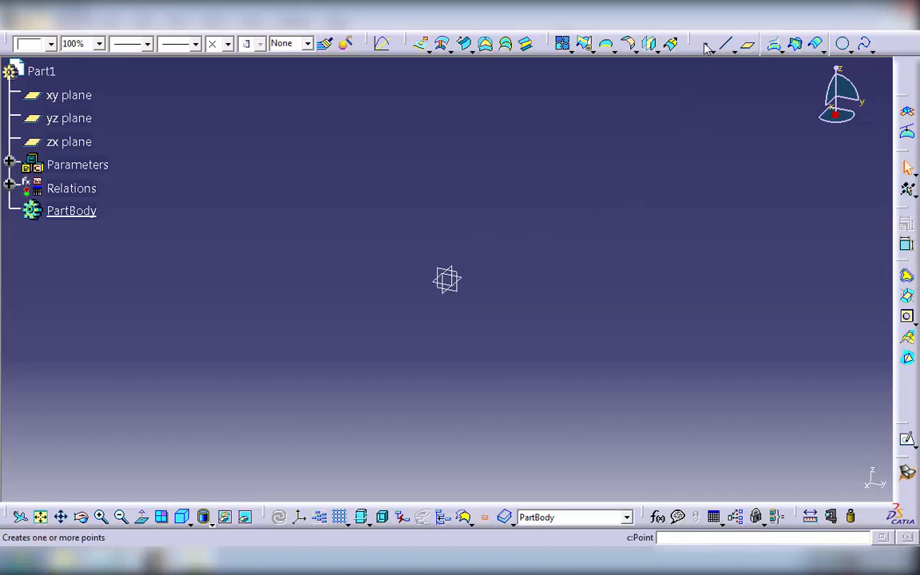
pyautogui.click(668, 165)
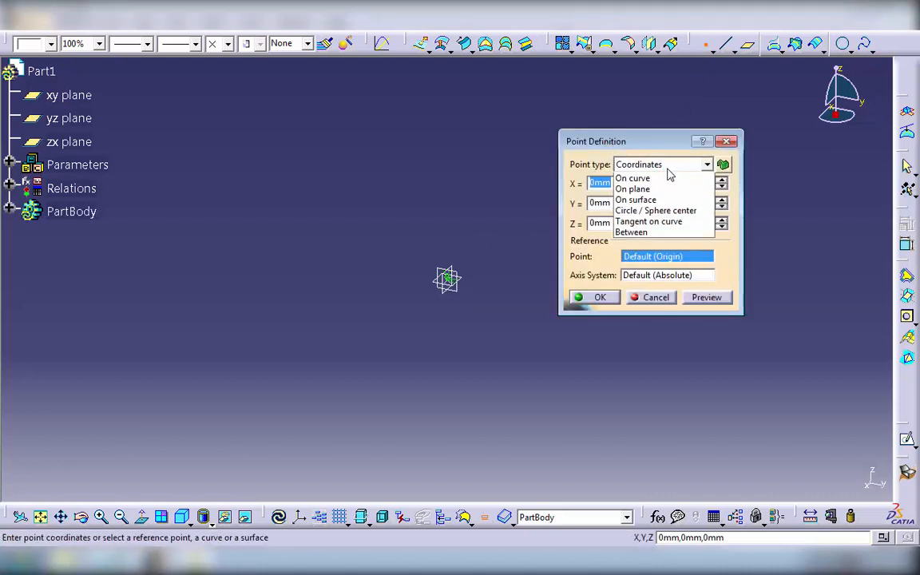
pyautogui.click(639, 199)
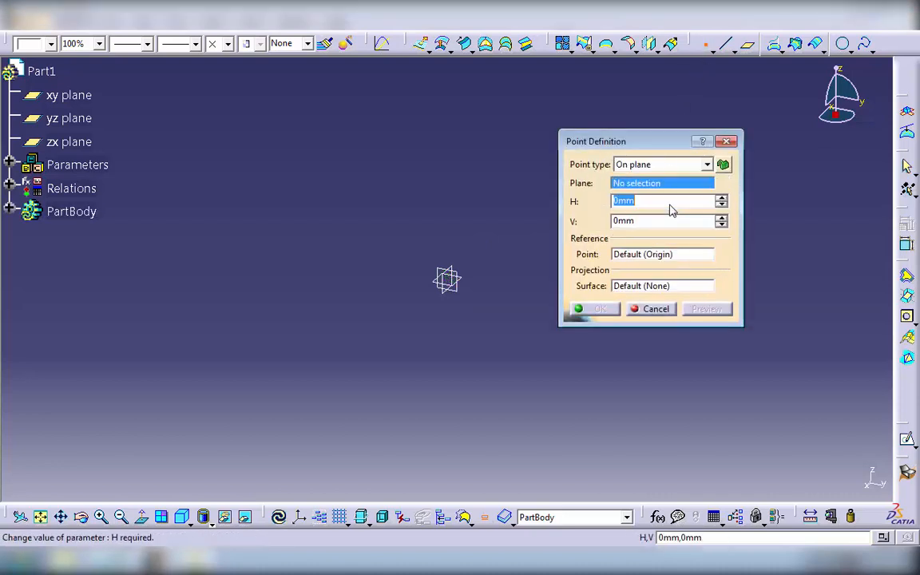
pyautogui.click(464, 295)
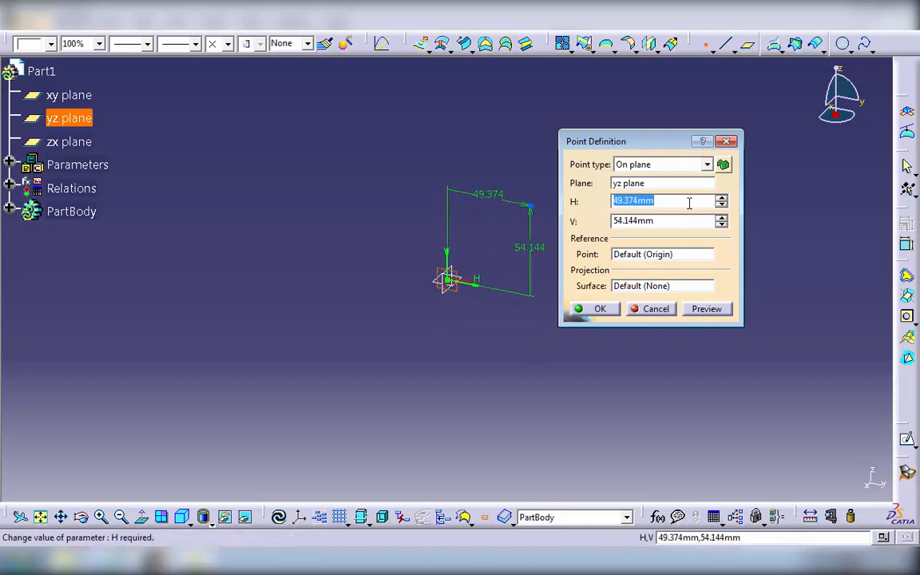
pyautogui.write('0')
pyautogui.press('Tab')
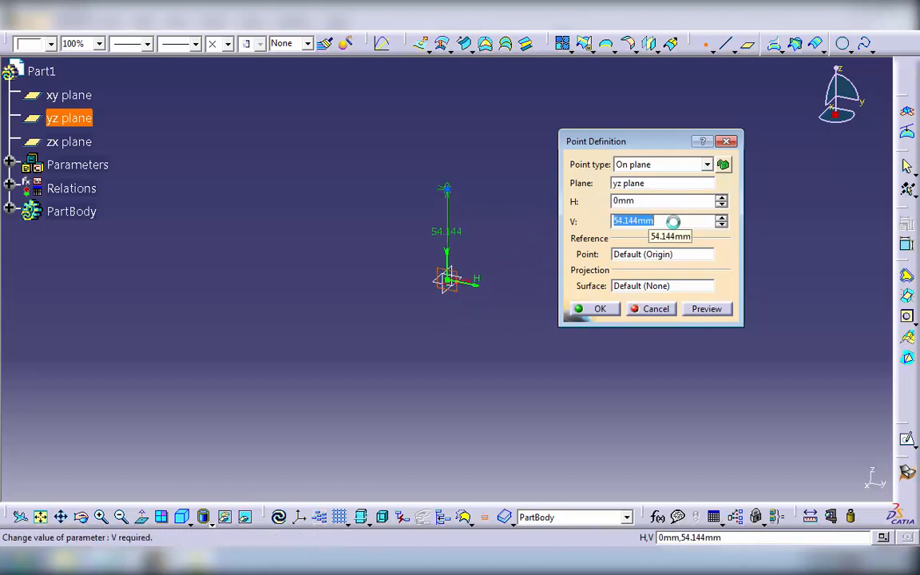
pyautogui.write('0')
pyautogui.click(580, 315)
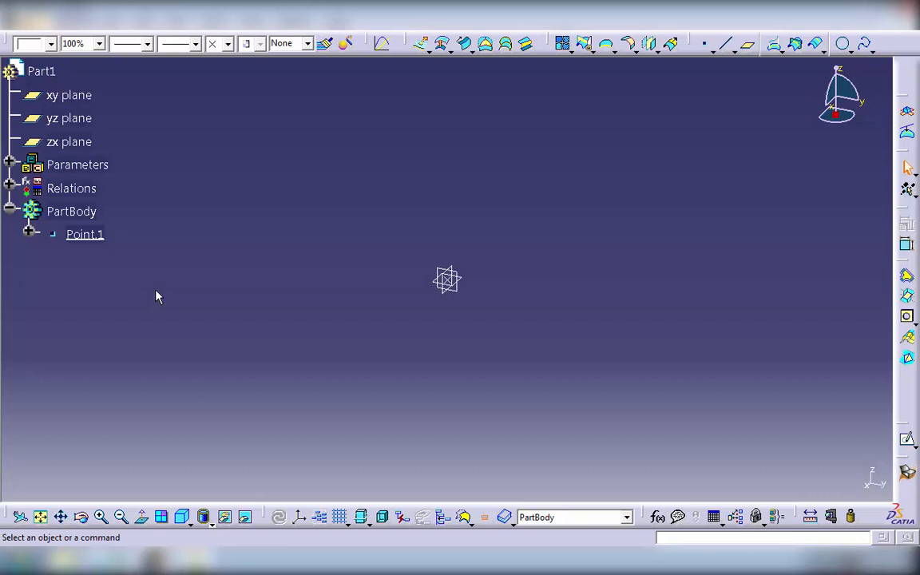
# Create a whole circle centred on Point.1 with the yz plane as support, its radius driven by the parameter ra.
pyautogui.click(842, 44)
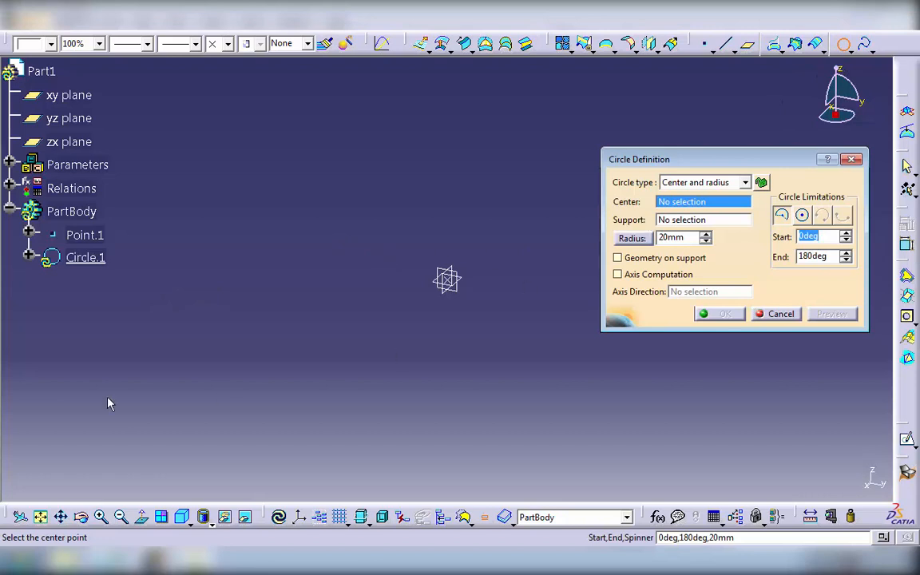
pyautogui.click(85, 236)
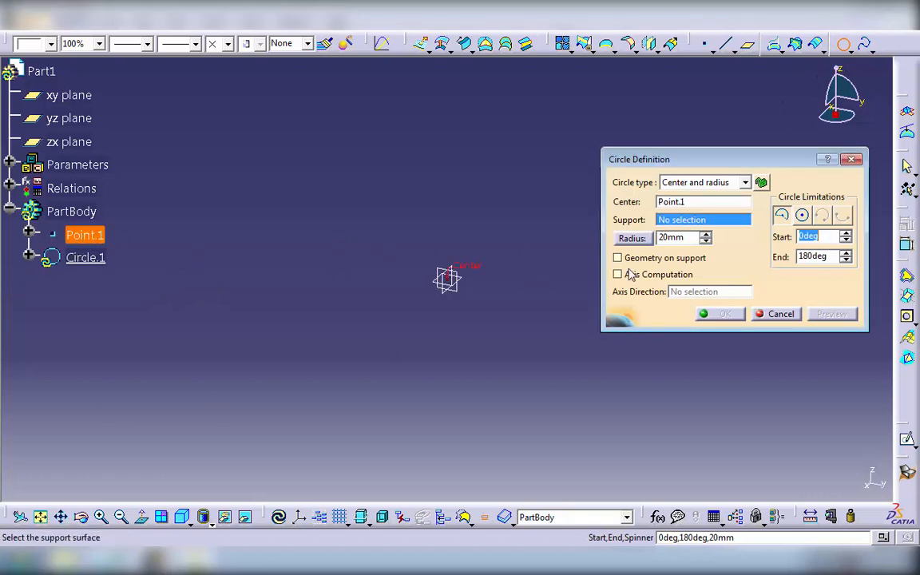
pyautogui.click(451, 289)
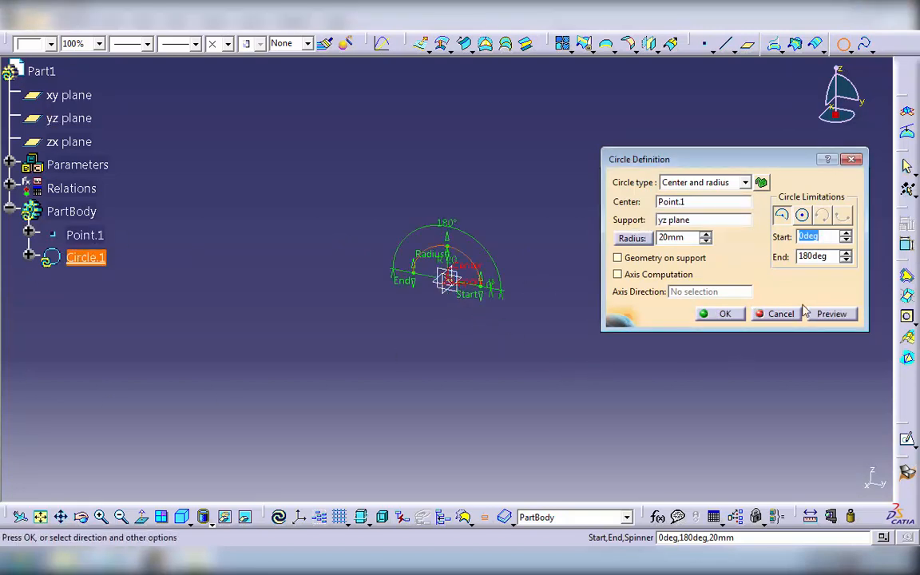
pyautogui.click(801, 214)
pyautogui.rightClick(691, 240)
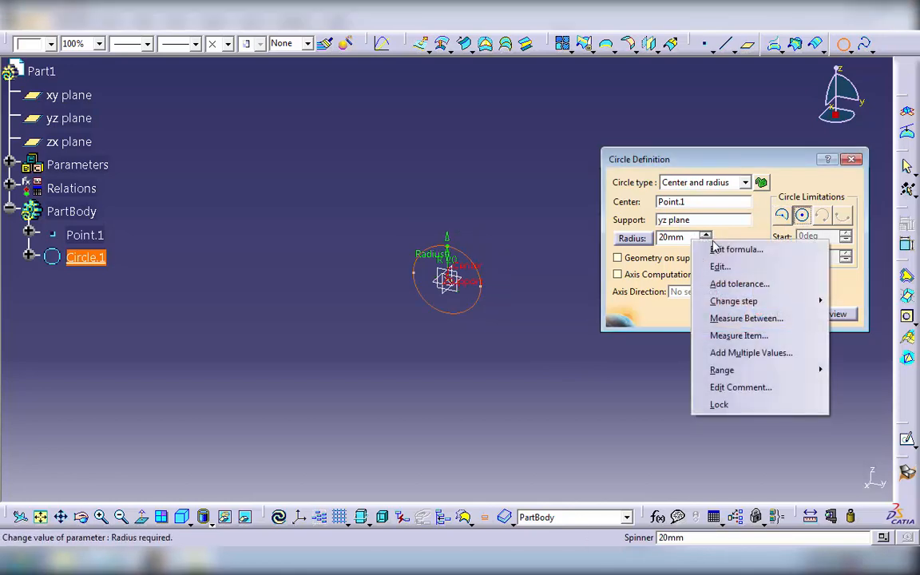
pyautogui.click(738, 249)
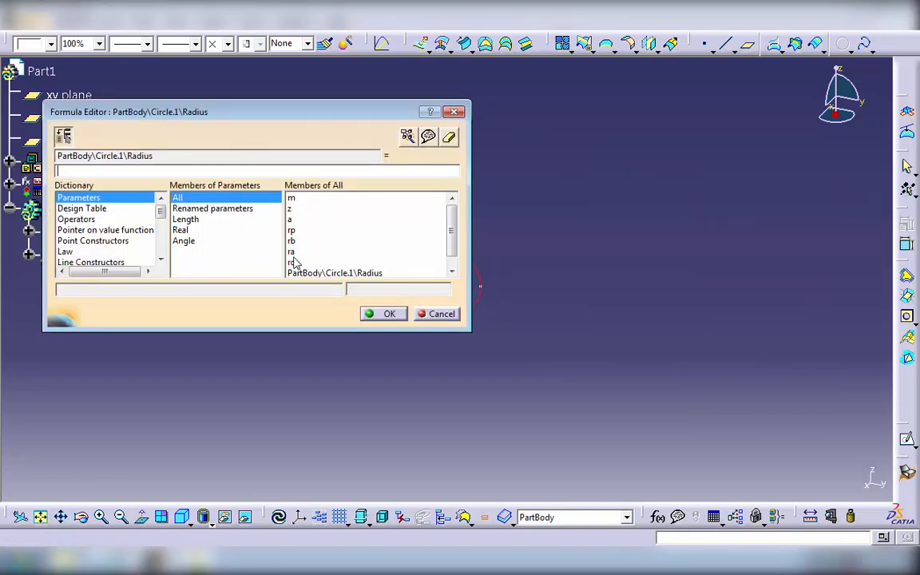
pyautogui.doubleClick(291, 253)
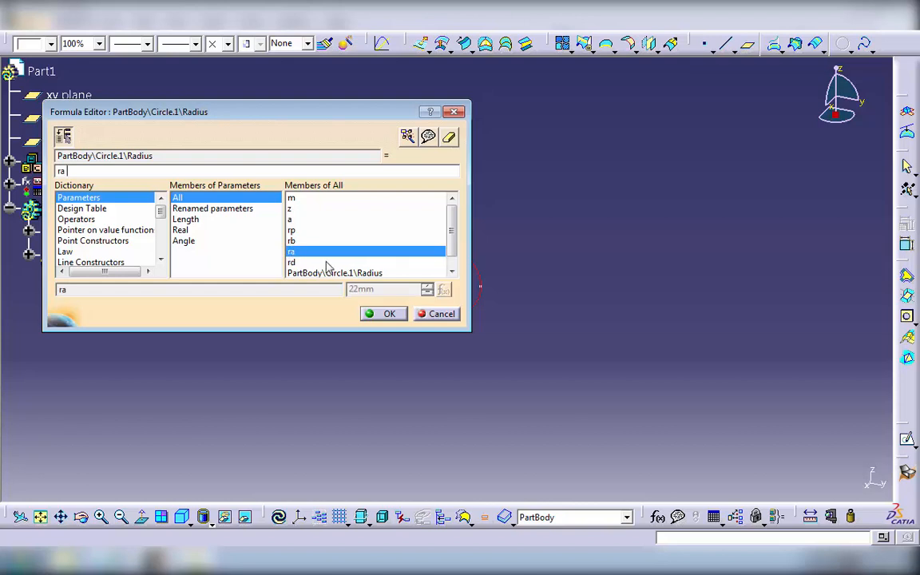
pyautogui.click(377, 314)
pyautogui.click(723, 314)
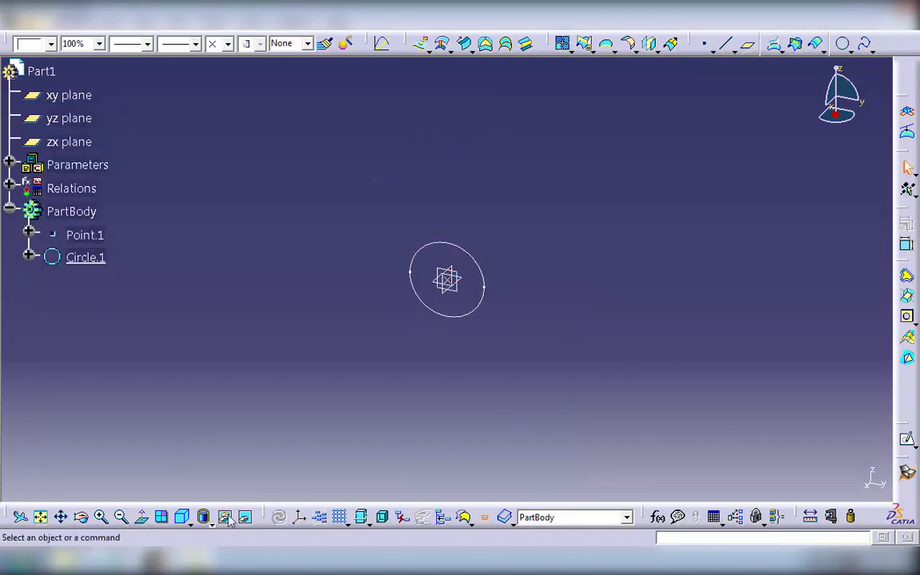
# Switch to the Part Design workbench.
pyautogui.click(188, 519)
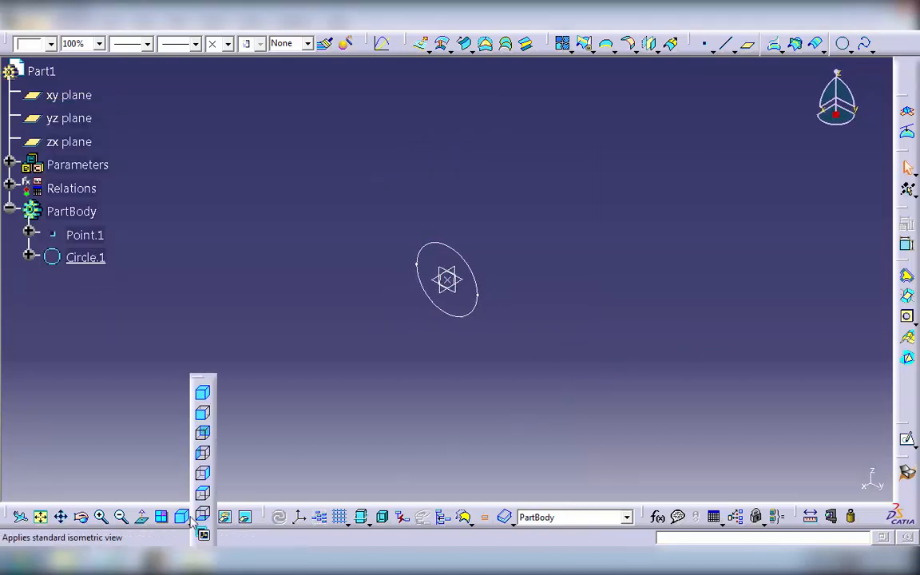
pyautogui.click(202, 392)
pyautogui.keyDown('ctrl'); pyautogui.moveTo(491, 342); pyautogui.dragTo(515, 194, button='middle'); pyautogui.keyUp('ctrl')
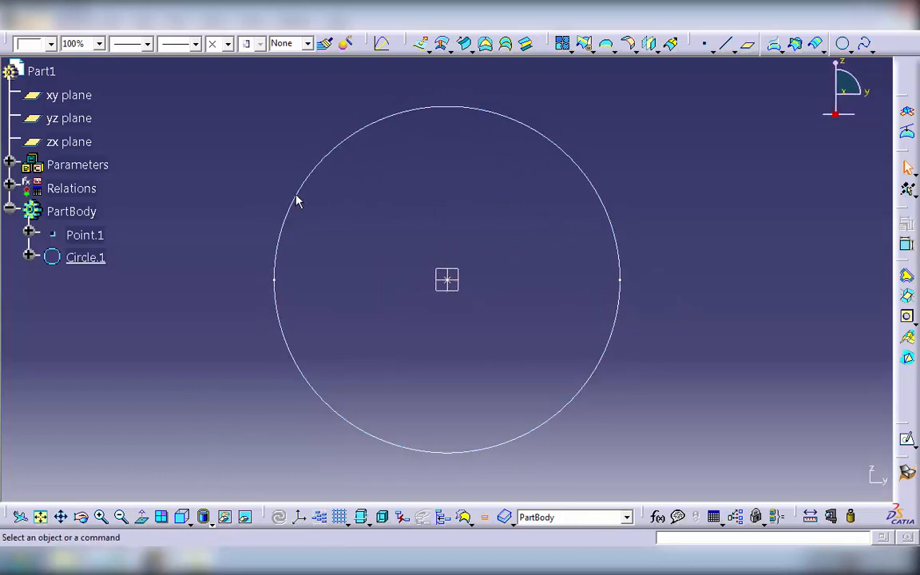
pyautogui.click(31, 22)
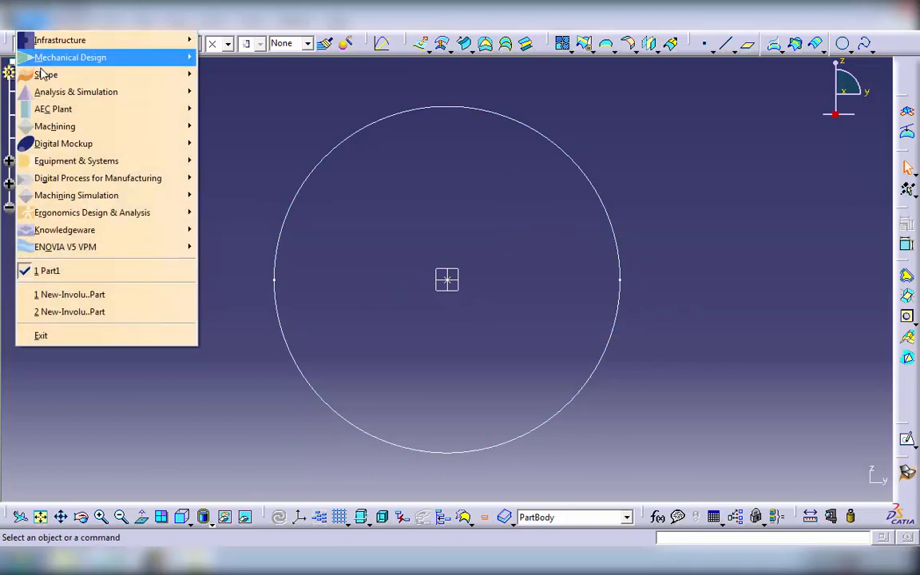
pyautogui.moveTo(192, 57)
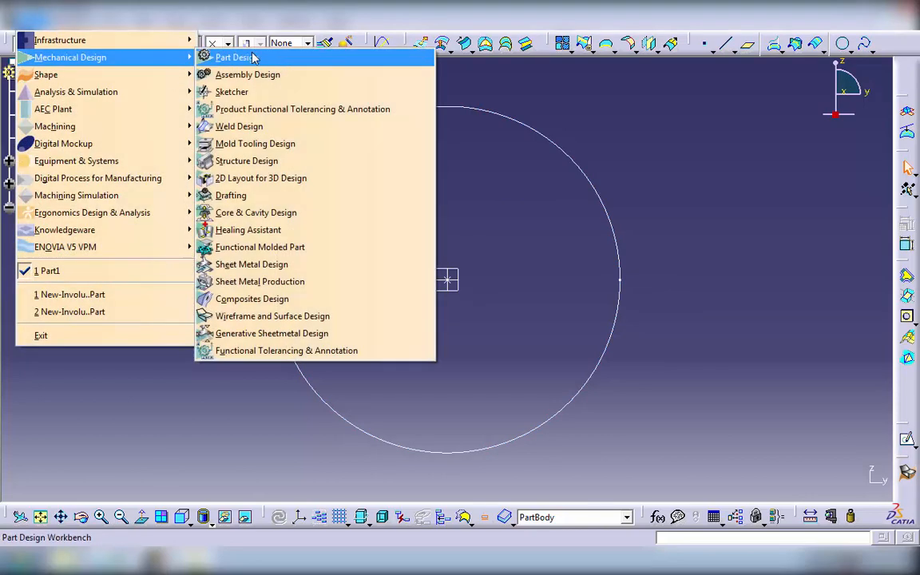
pyautogui.click(252, 58)
# Pad the addendum circle to a length of 10 mm.
pyautogui.click(565, 150)
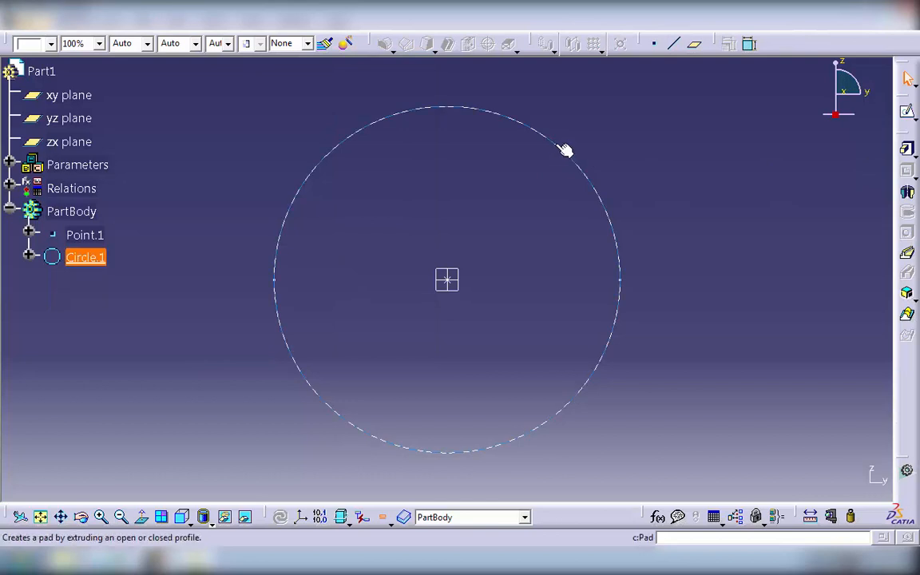
pyautogui.click(908, 150)
pyautogui.write('10')
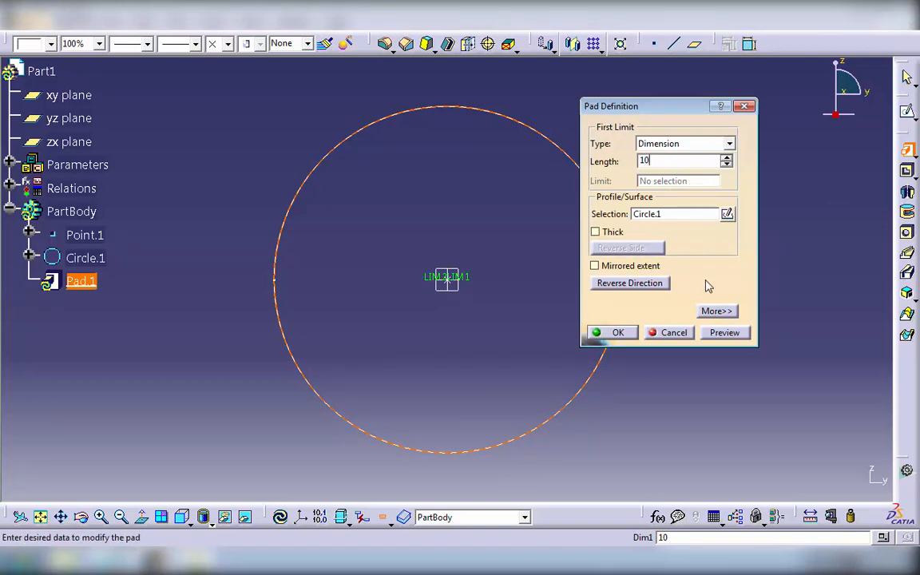
pyautogui.click(728, 335)
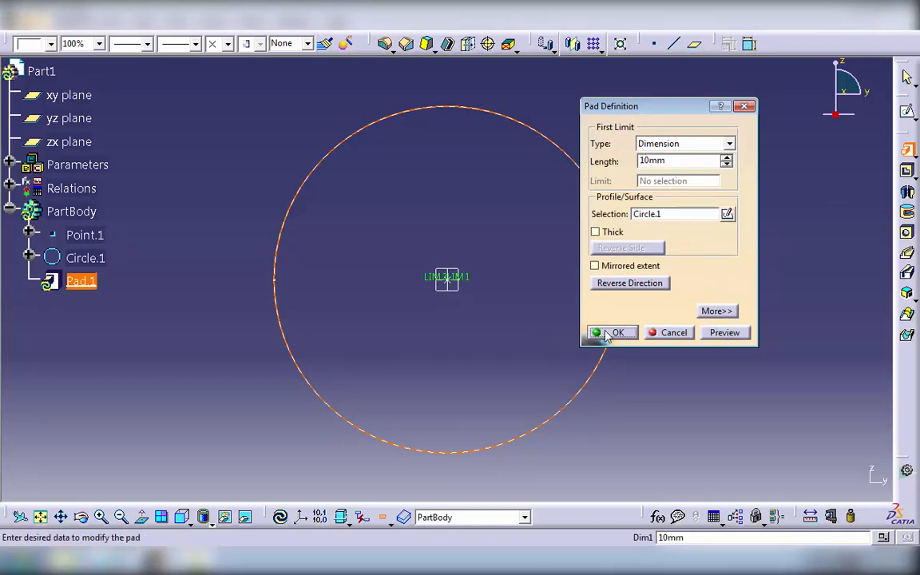
pyautogui.click(726, 333)
pyautogui.click(616, 334)
# Hide the gear blank pad and return to the Generative Shape Design workbench.
pyautogui.moveTo(653, 166); pyautogui.dragTo(442, 275, button='middle')
pyautogui.click(531, 350)
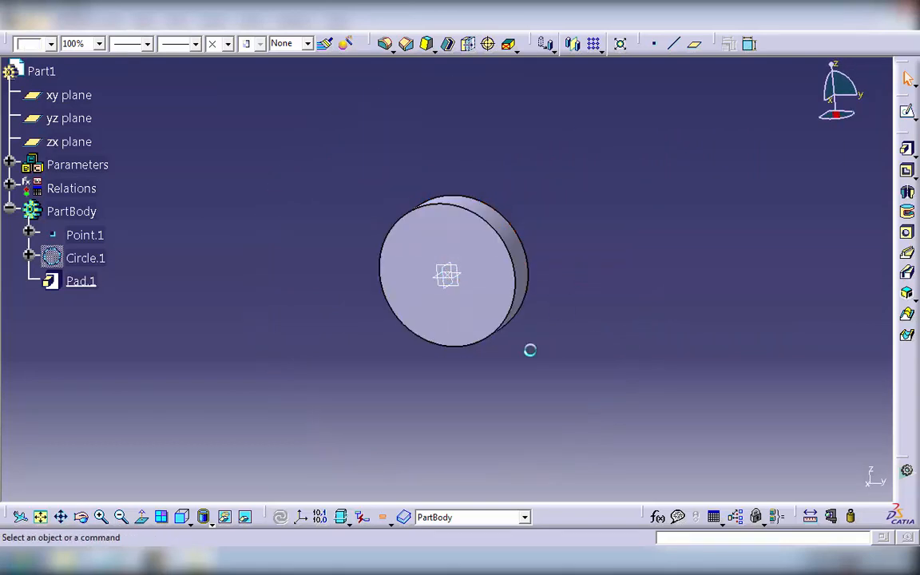
pyautogui.moveTo(538, 393); pyautogui.dragTo(558, 312, button='middle')
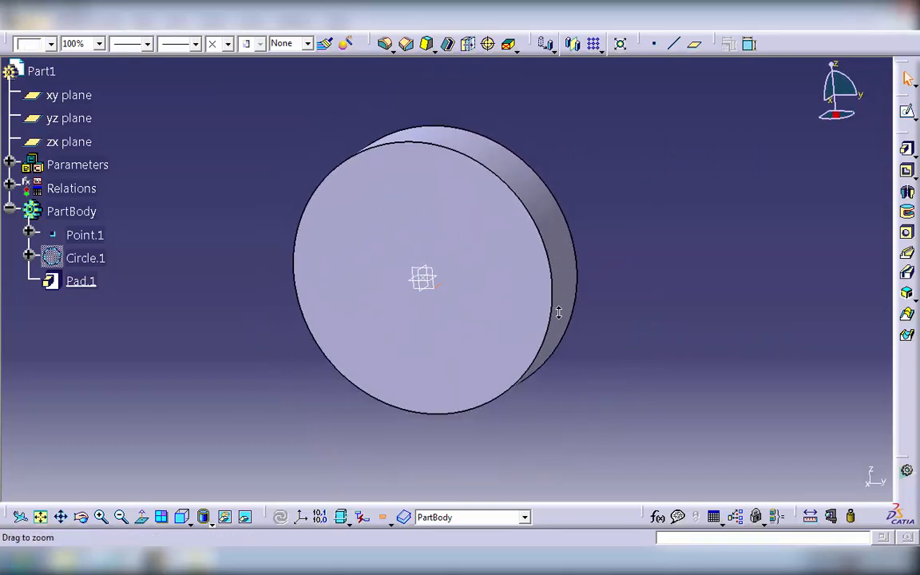
pyautogui.click(90, 283)
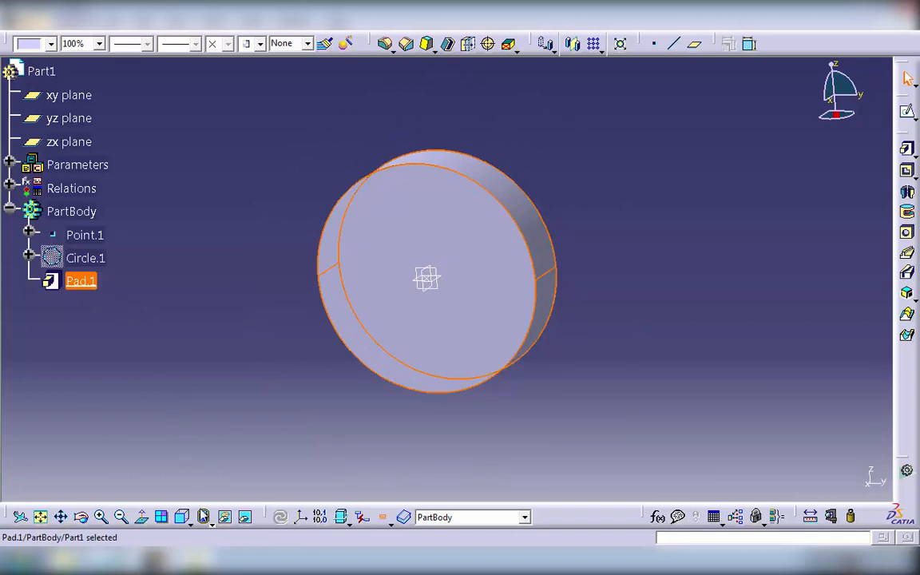
pyautogui.click(225, 518)
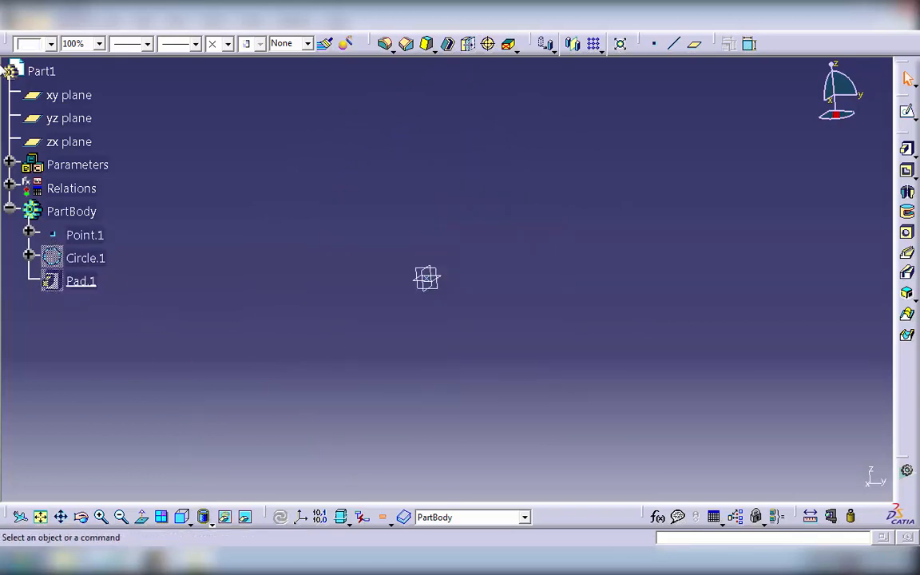
pyautogui.click(30, 20)
pyautogui.moveTo(112, 75)
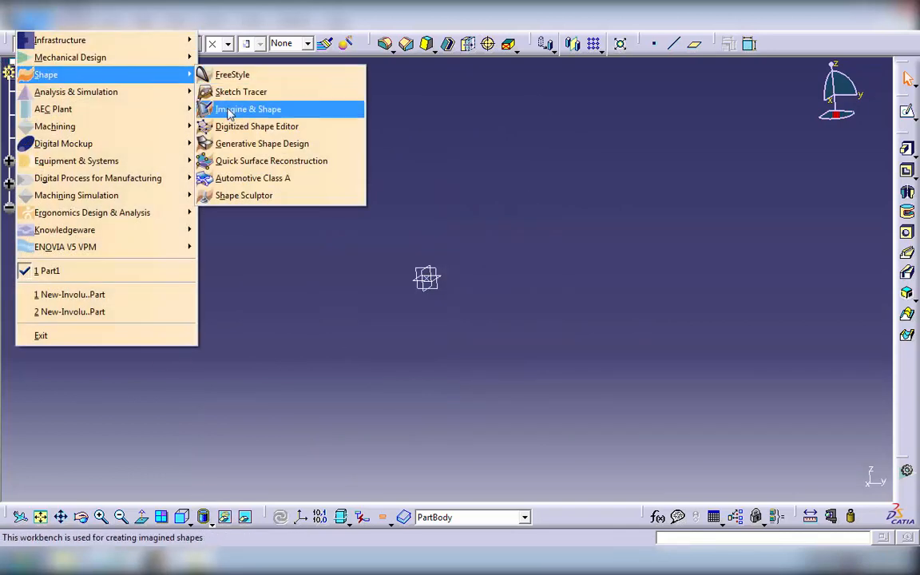
pyautogui.click(236, 149)
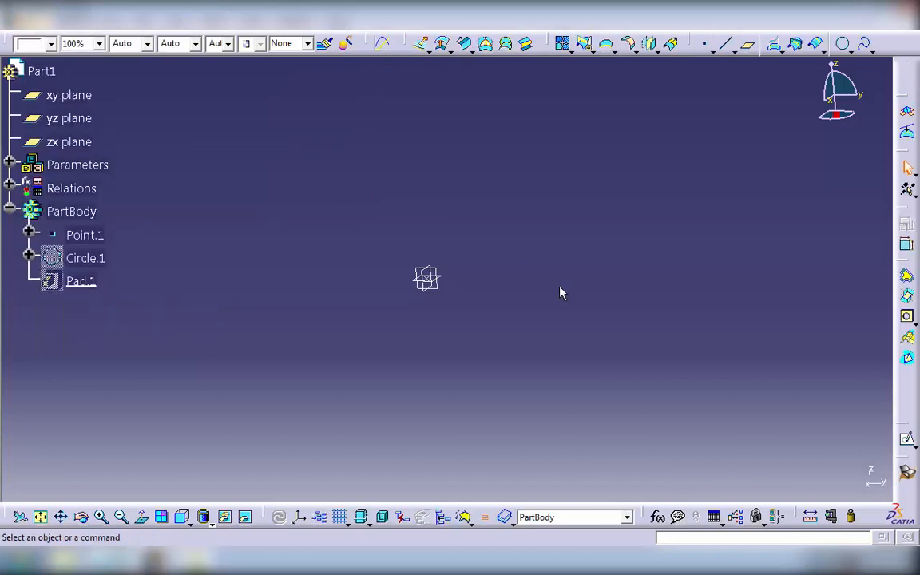
# Float the Knowledge toolbar over the model area and start a new law named x.
pyautogui.moveTo(549, 251)
pyautogui.keyDown('ctrl'); pyautogui.mouseDown(button='middle')
pyautogui.moveTo(541, 228)
pyautogui.moveTo(534, 251)
pyautogui.mouseUp(button='middle'); pyautogui.keyUp('ctrl')
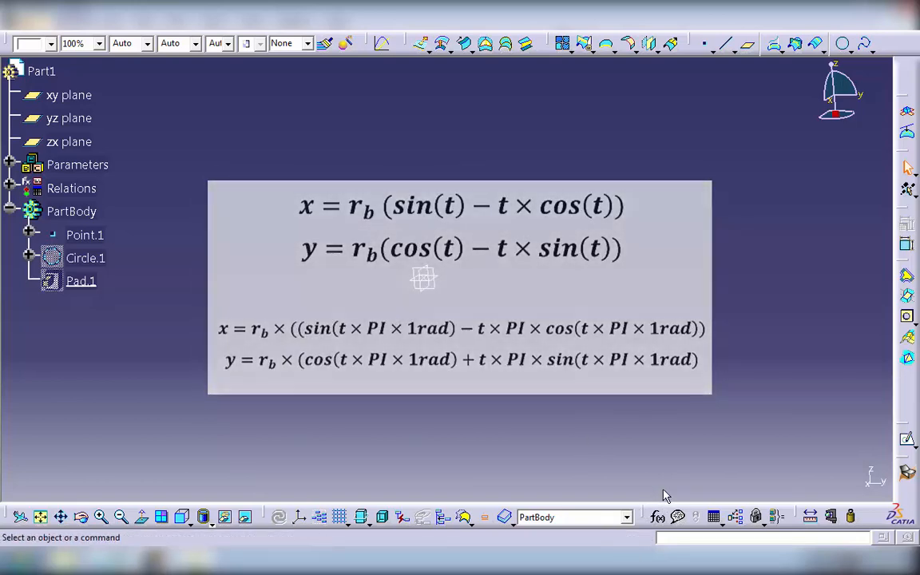
pyautogui.moveTo(693, 511); pyautogui.dragTo(537, 243)
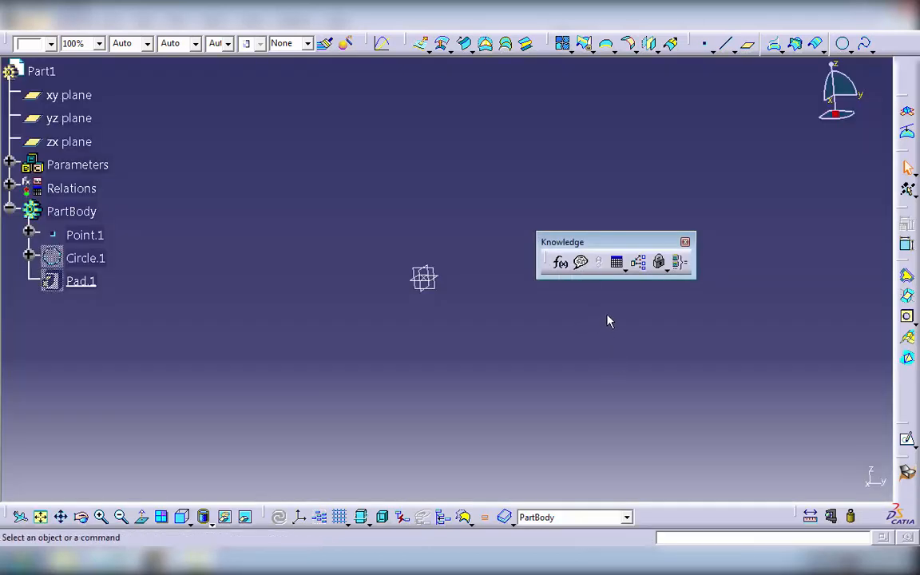
pyautogui.click(626, 272)
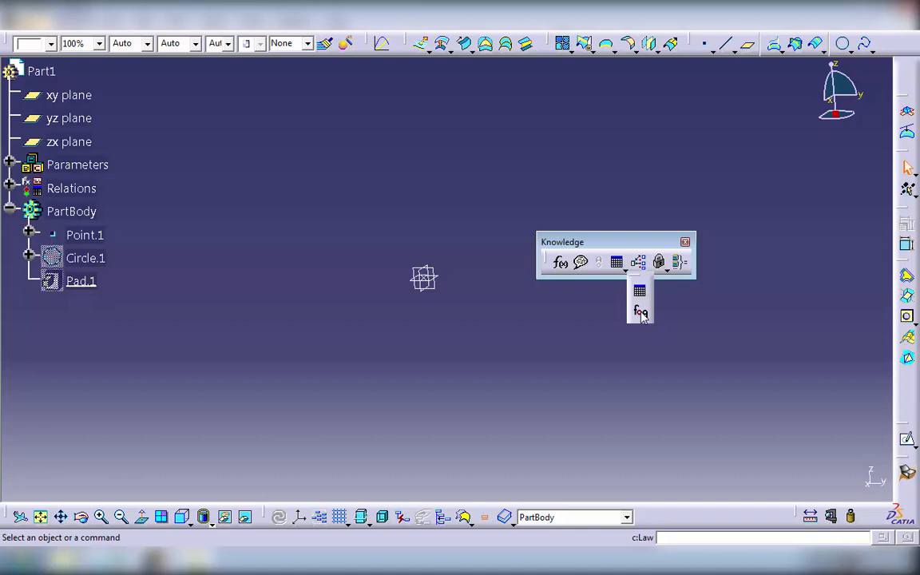
pyautogui.click(641, 312)
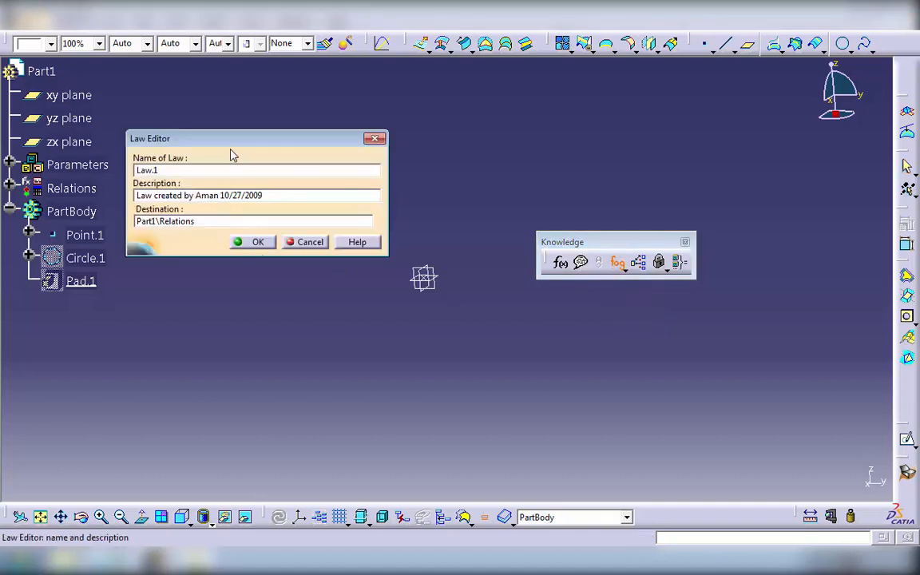
pyautogui.moveTo(229, 145); pyautogui.dragTo(229, 104)
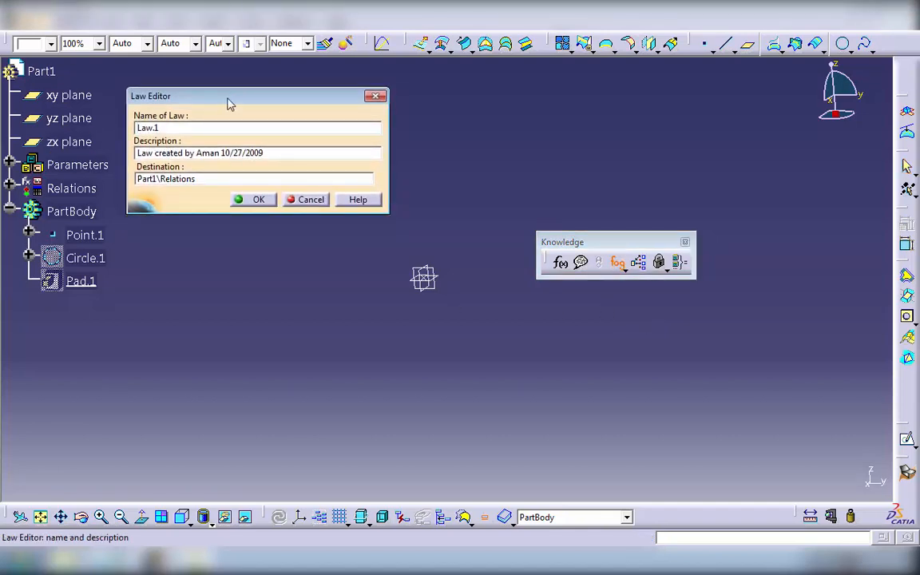
pyautogui.doubleClick(160, 128)
pyautogui.write('x')
pyautogui.click(258, 200)
# Add two formal parameters to the law x: x of type Length and t of type Real.
pyautogui.moveTo(385, 108); pyautogui.dragTo(366, 91)
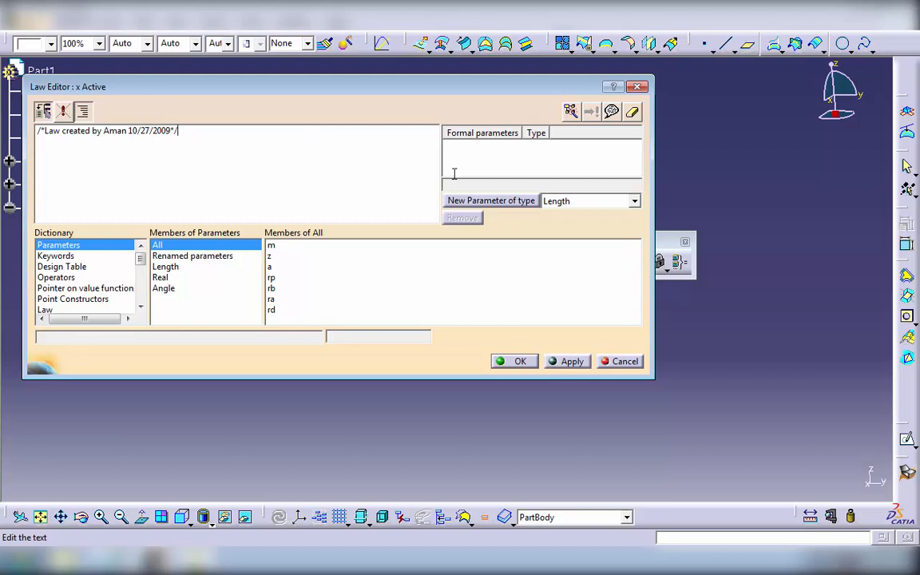
pyautogui.click(511, 201)
pyautogui.moveTo(447, 186); pyautogui.dragTo(440, 188)
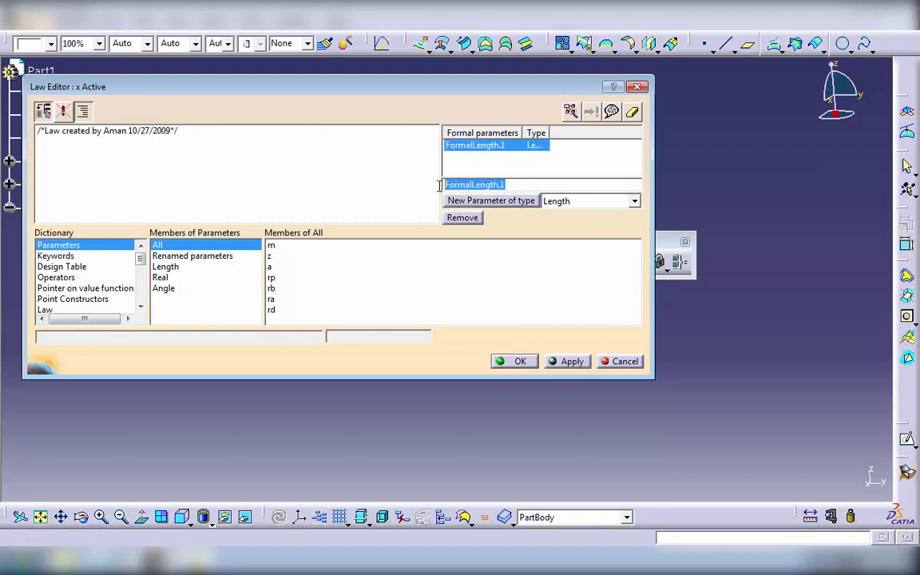
pyautogui.write('x')
pyautogui.click(557, 202)
pyautogui.scroll(3, 562, 223)
pyautogui.click(552, 211)
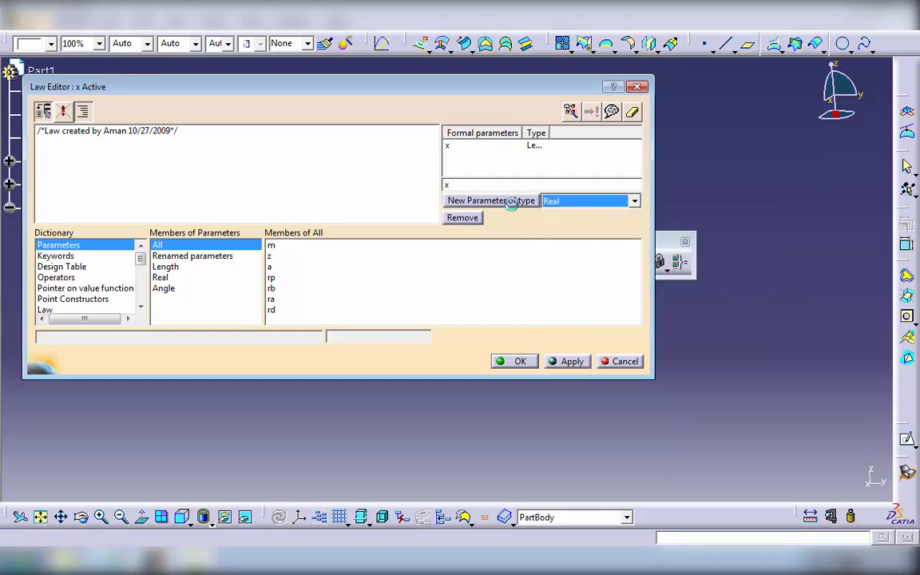
pyautogui.click(491, 200)
pyautogui.write('t')
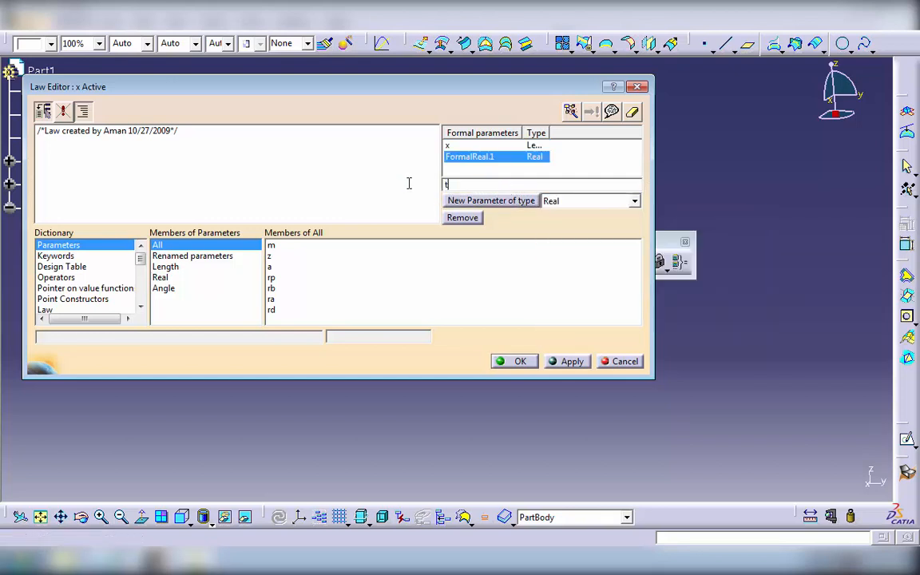
# Copy x=rb*((sin(t*PI*1rad))-t*PI*cos(t*PI*1rad)) from the Notepad notes into the body of law x and accept the law.
pyautogui.click(305, 186)
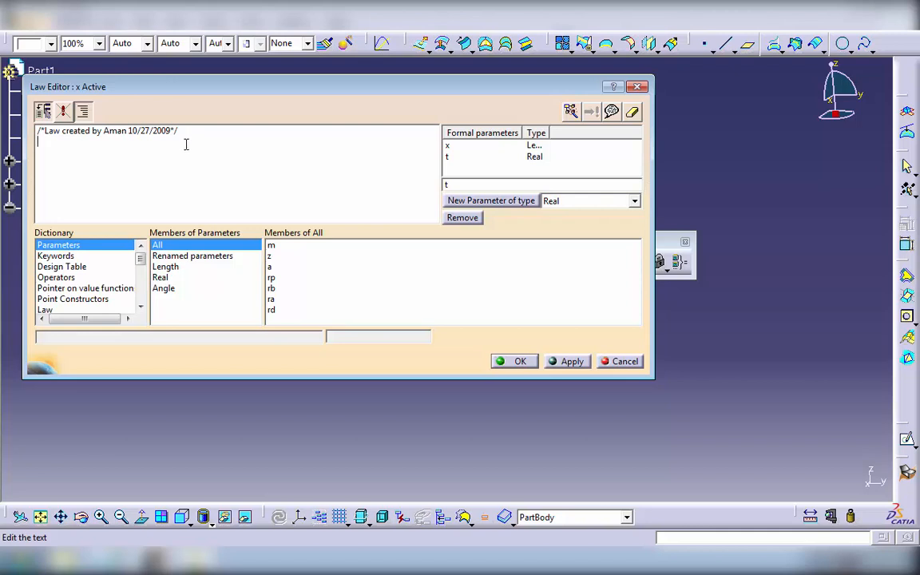
pyautogui.click(106, 562)
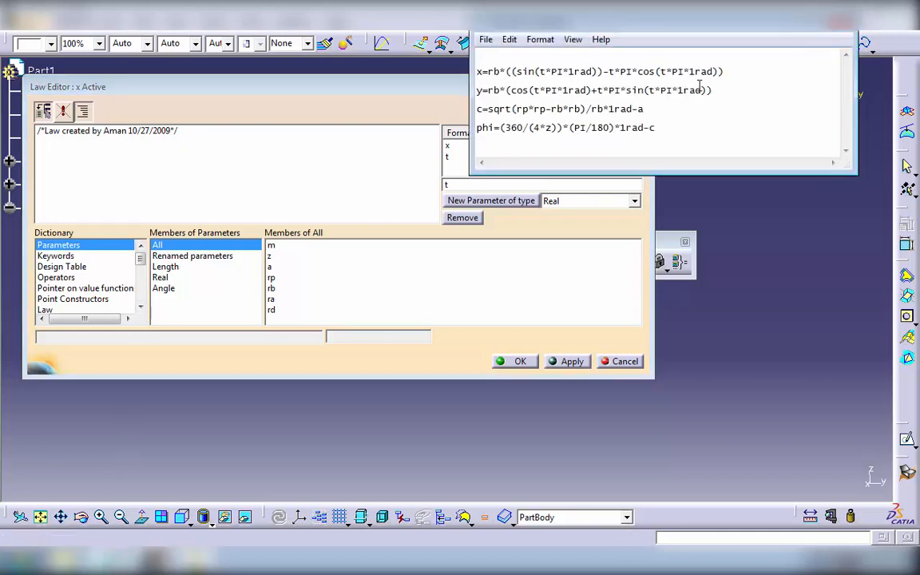
pyautogui.moveTo(723, 72); pyautogui.dragTo(477, 72)
pyautogui.rightClick(514, 78)
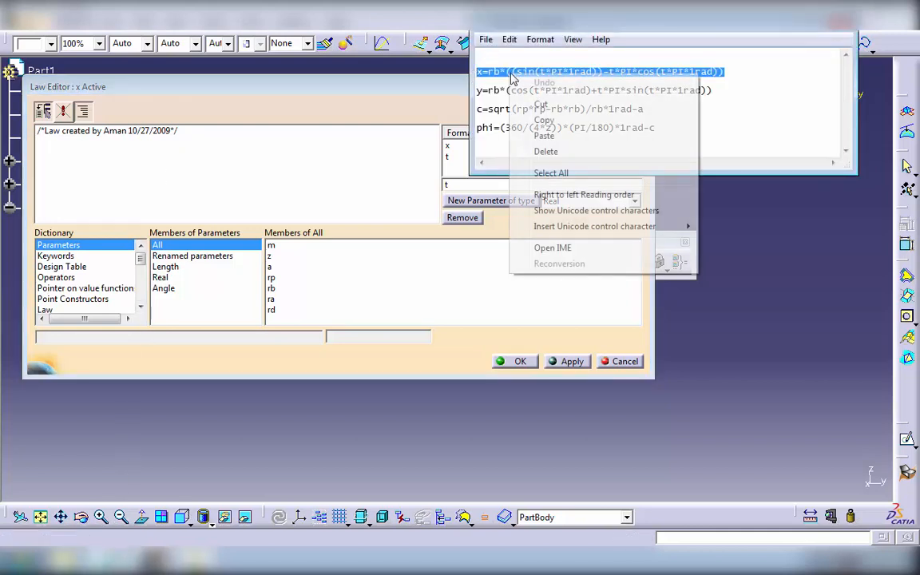
pyautogui.click(543, 120)
pyautogui.click(169, 158)
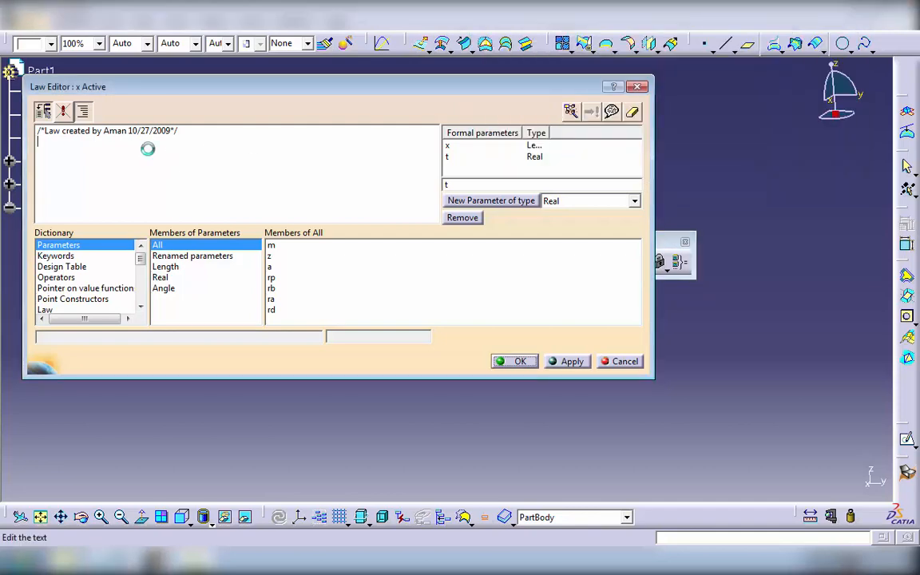
pyautogui.rightClick(148, 149)
pyautogui.click(191, 212)
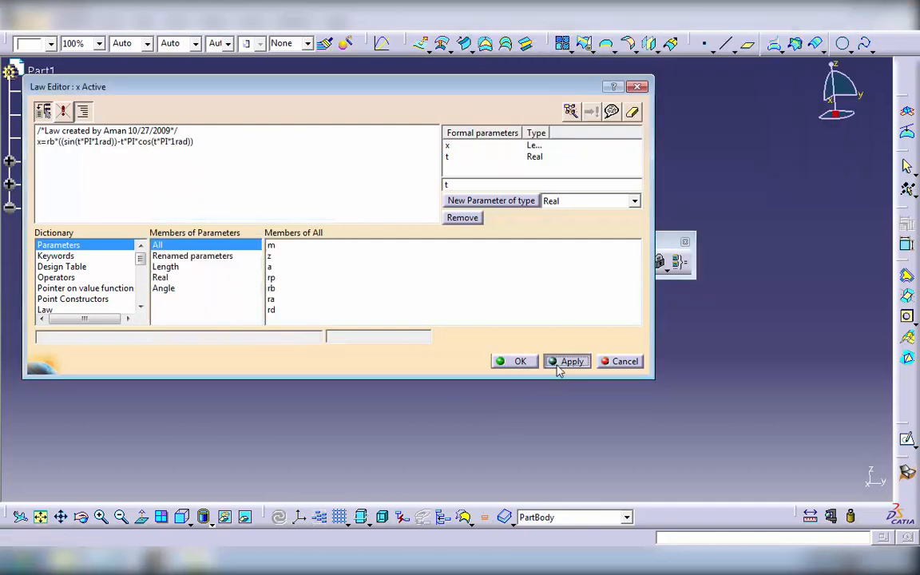
pyautogui.click(518, 363)
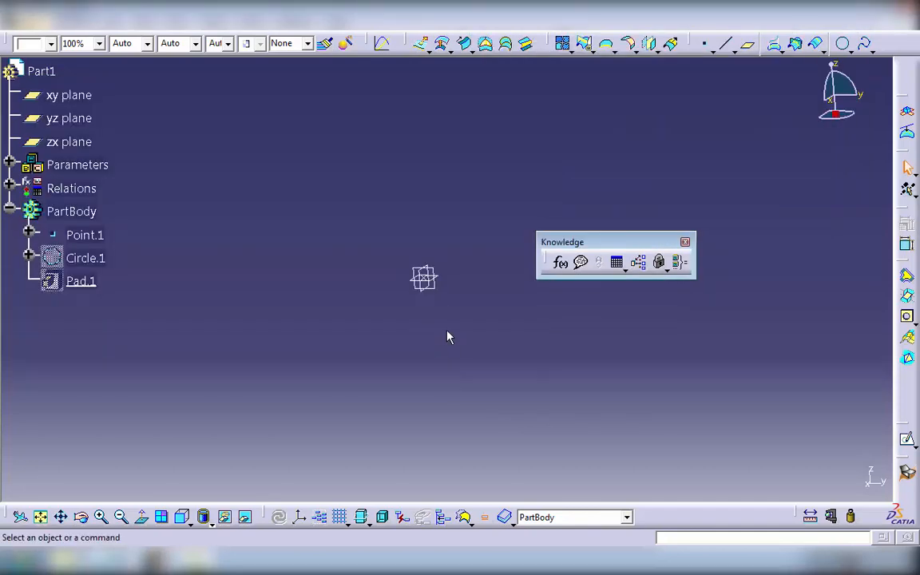
# Create a new law named y.
pyautogui.click(627, 274)
pyautogui.click(639, 310)
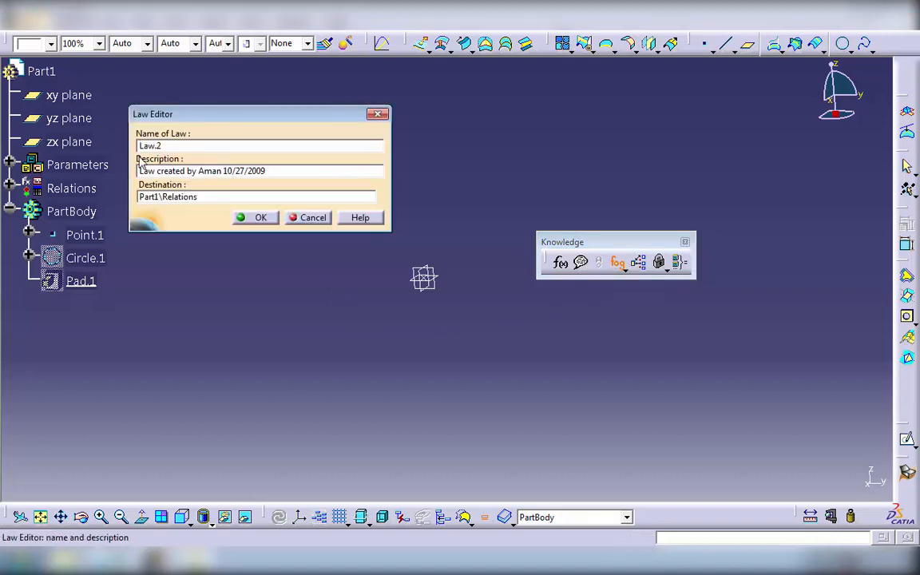
pyautogui.moveTo(165, 146); pyautogui.dragTo(70, 142)
pyautogui.click(262, 218)
# Add two formal parameters to the law y: t of type Real and y of type Length.
pyautogui.click(491, 200)
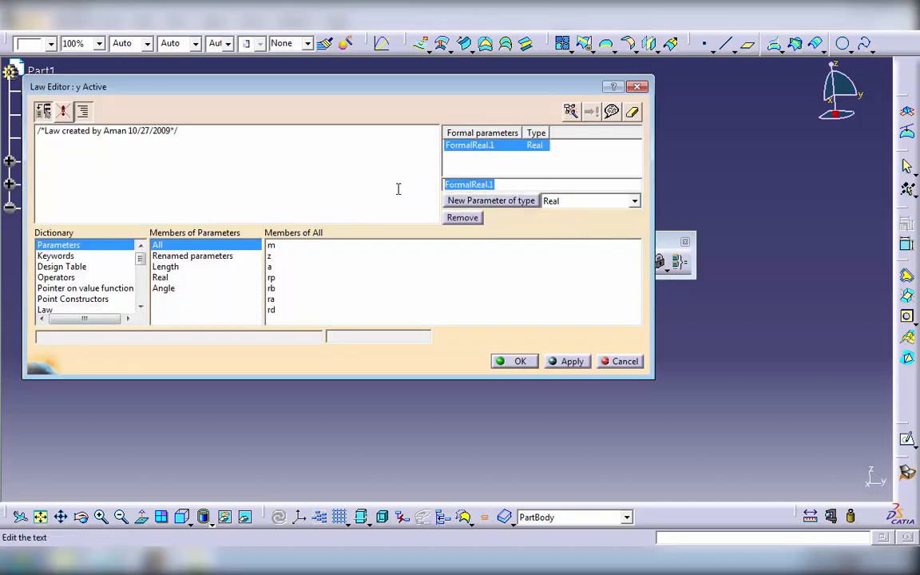
pyautogui.write('t')
pyautogui.click(567, 201)
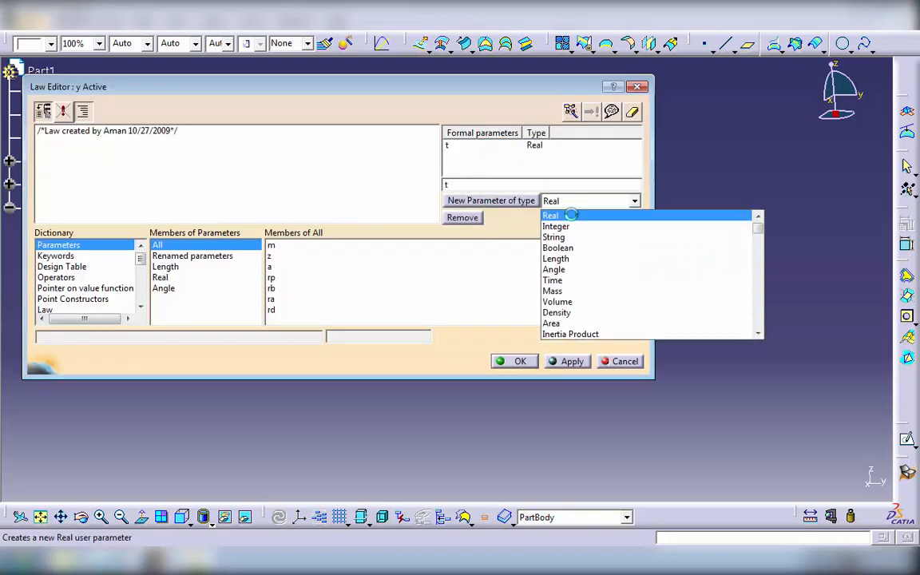
pyautogui.click(575, 260)
pyautogui.click(513, 199)
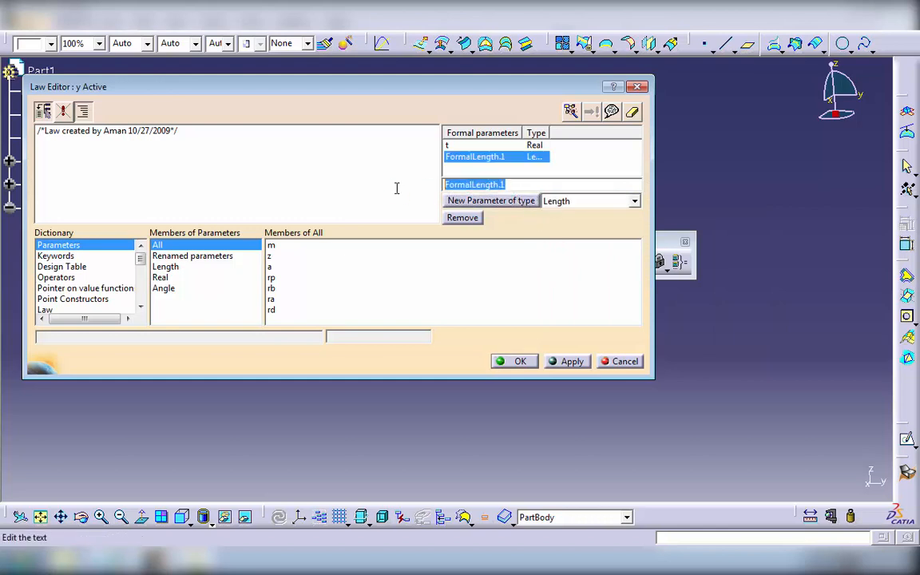
pyautogui.write('y')
# Copy y=rb*(cos(t*PI*1rad)+t*PI*sin(t*PI*1rad)) from the Notepad notes into the body of law y, remove the blank line and accept the law.
pyautogui.click(217, 144)
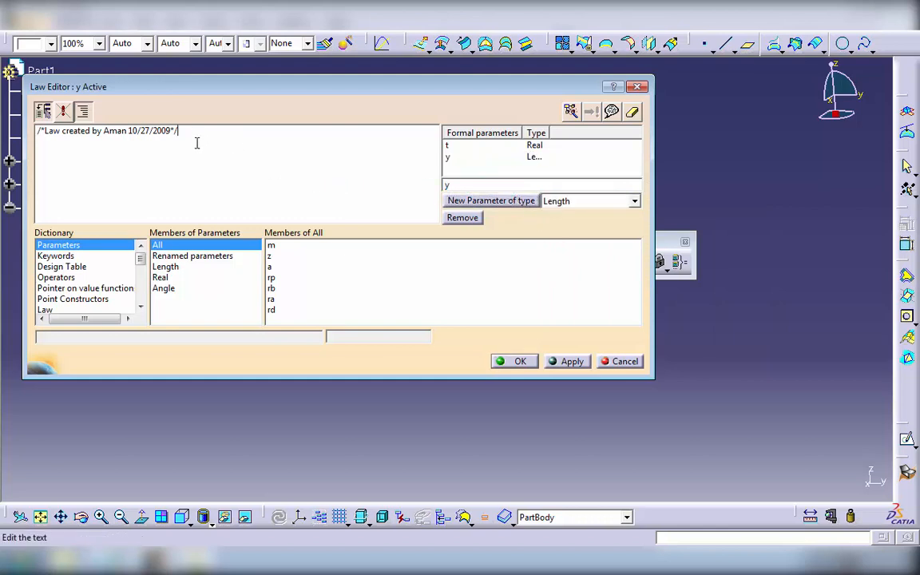
pyautogui.hotkey('alt', 'Tab')
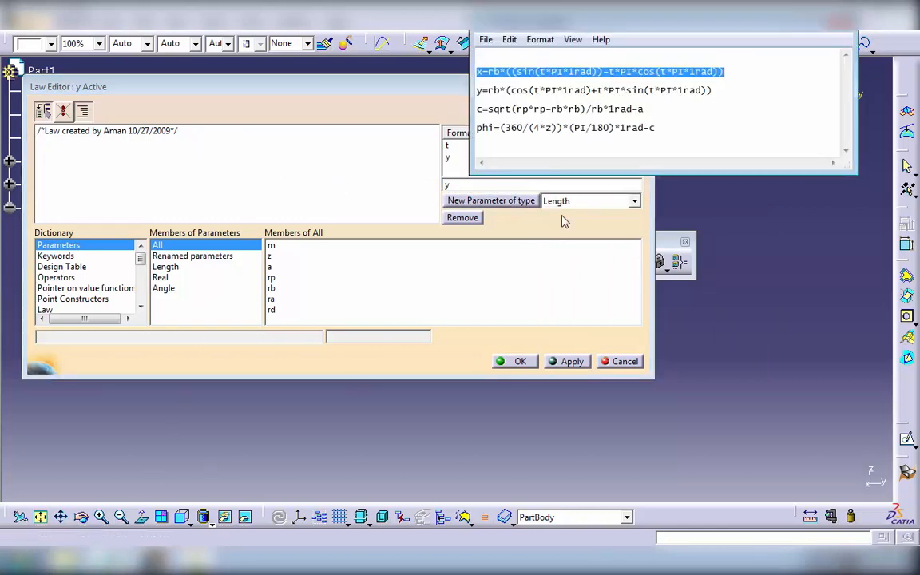
pyautogui.moveTo(728, 90); pyautogui.dragTo(472, 88)
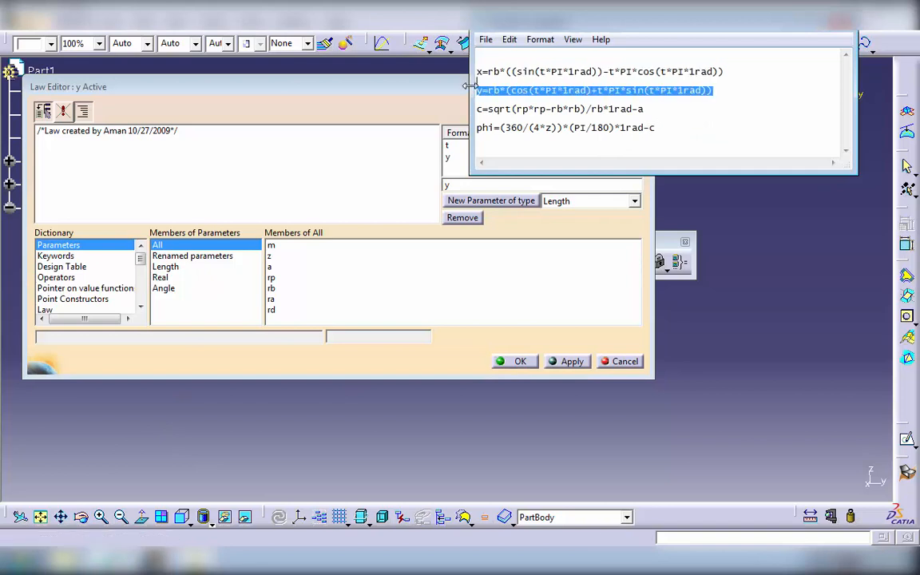
pyautogui.hotkey('ctrl', 'c')
pyautogui.rightClick(135, 133)
pyautogui.click(182, 212)
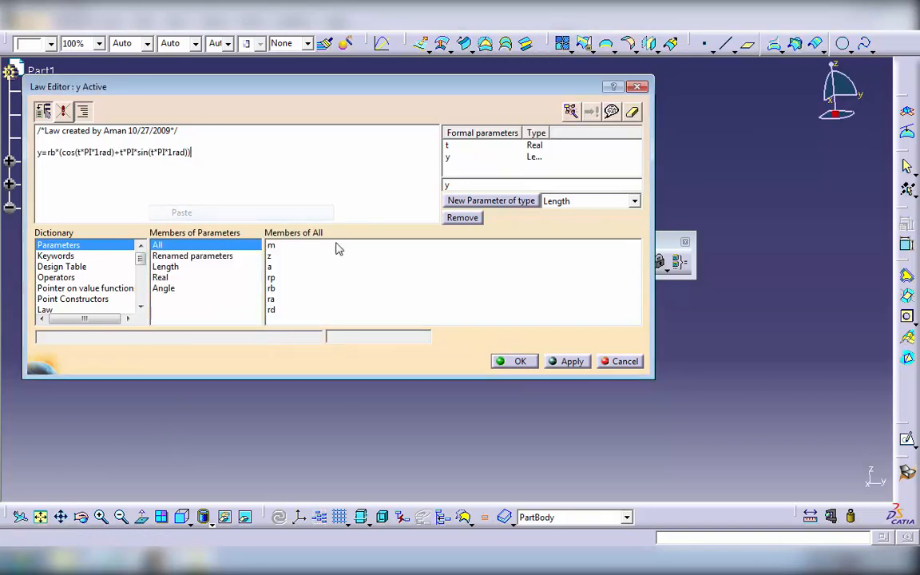
pyautogui.click(177, 138)
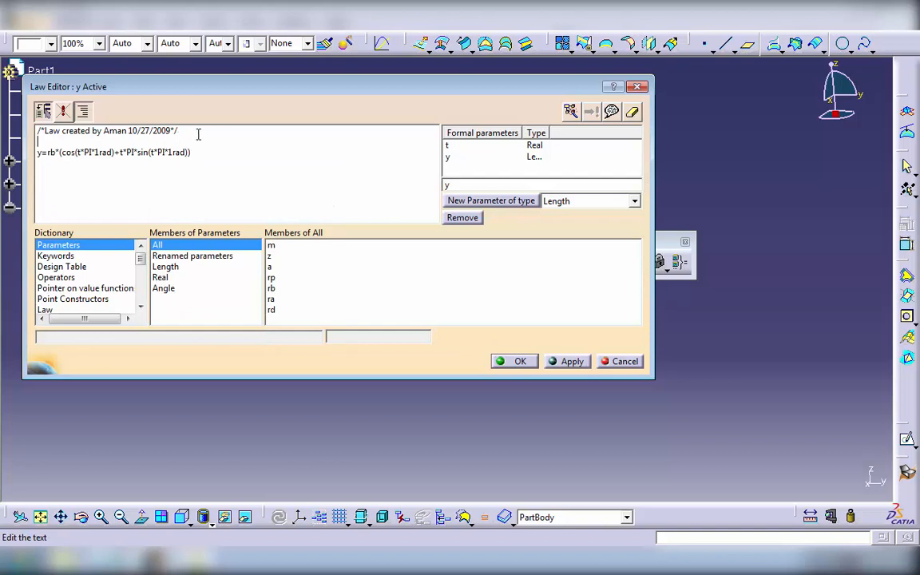
pyautogui.click(198, 134)
pyautogui.press('Delete')
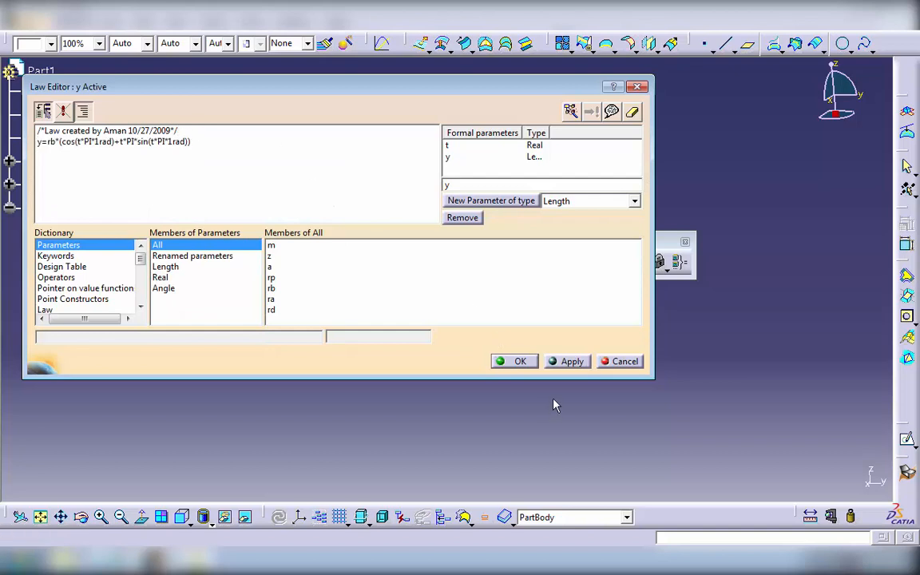
pyautogui.click(513, 361)
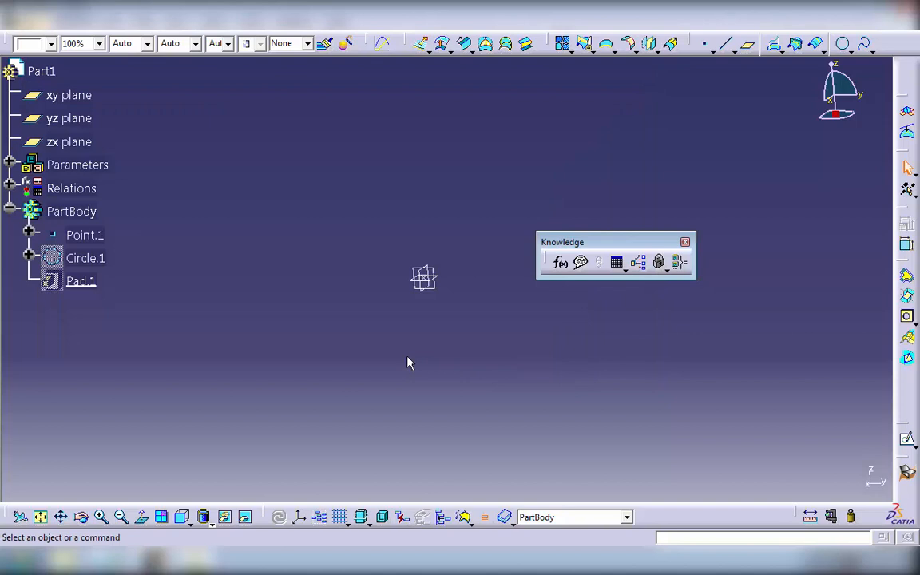
# Dock the Knowledge toolbar and start an on-plane point with the yz plane as its support.
pyautogui.moveTo(622, 254); pyautogui.dragTo(716, 509)
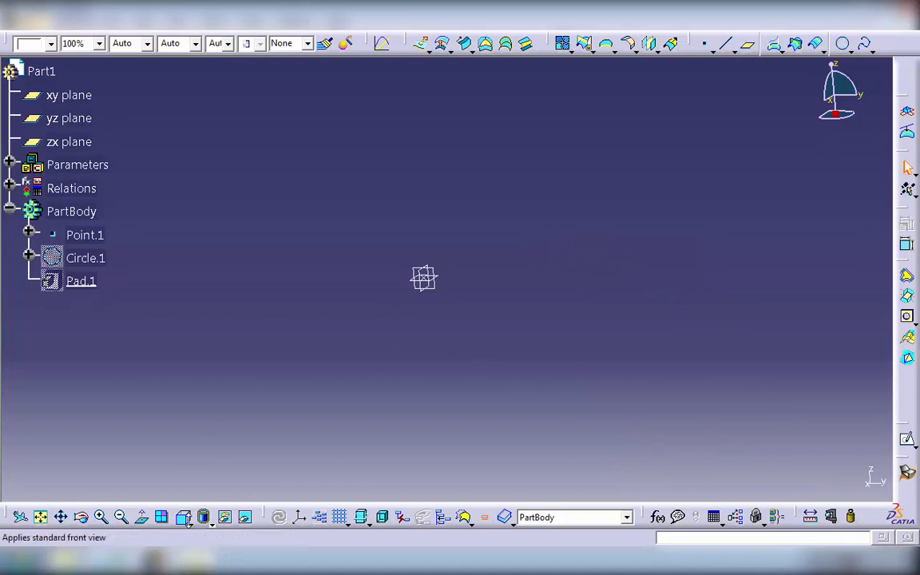
pyautogui.click(182, 517)
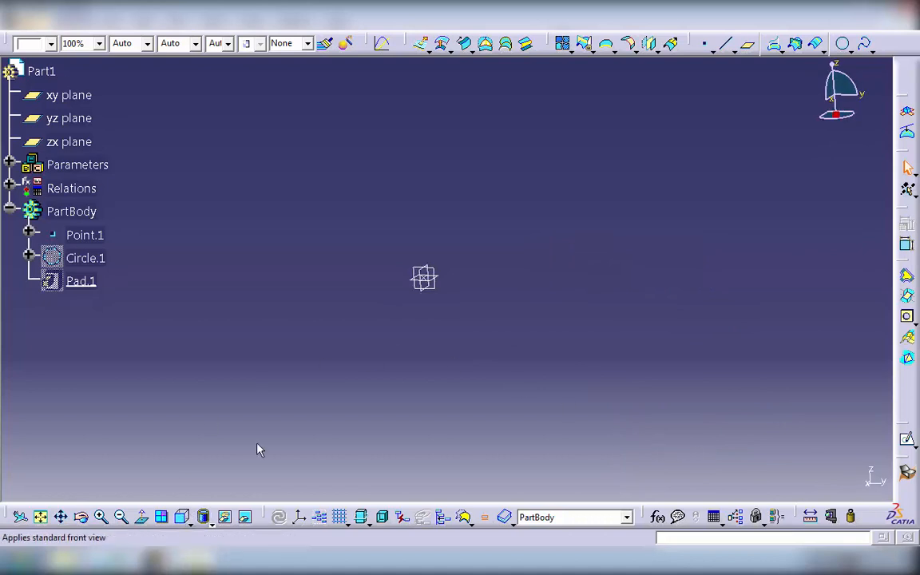
pyautogui.click(706, 45)
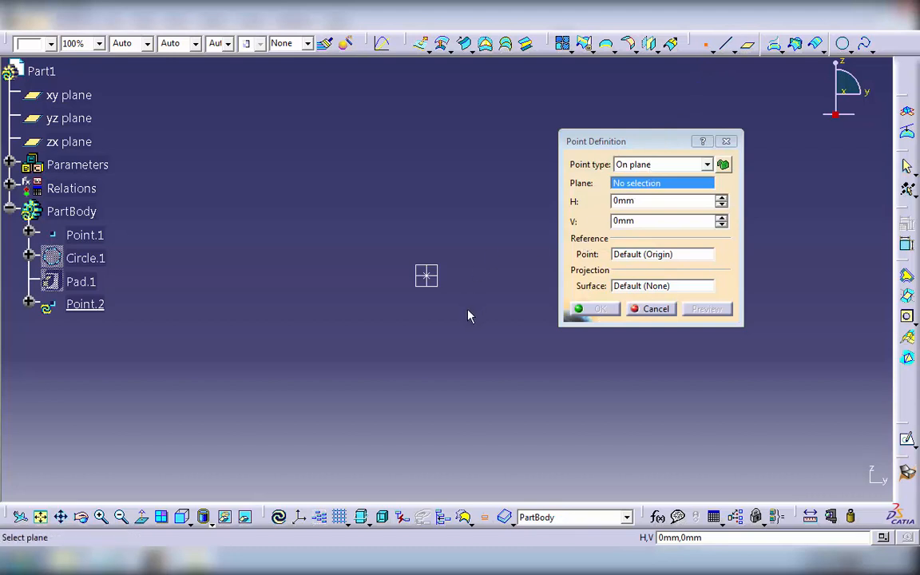
pyautogui.click(444, 292)
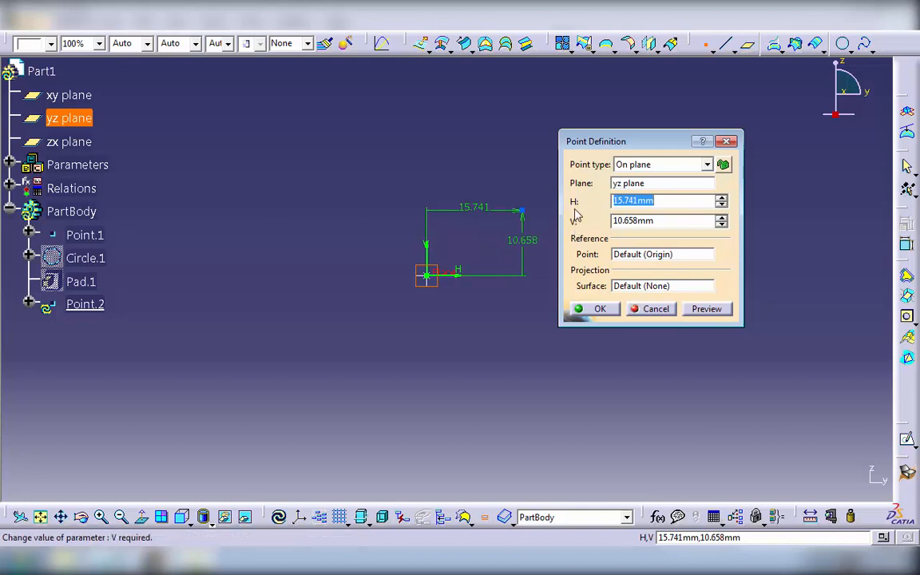
# Drive the point's H coordinate with the formula Relations\x.Evaluate(0) and allow it to follow the global update.
pyautogui.rightClick(672, 200)
pyautogui.click(715, 206)
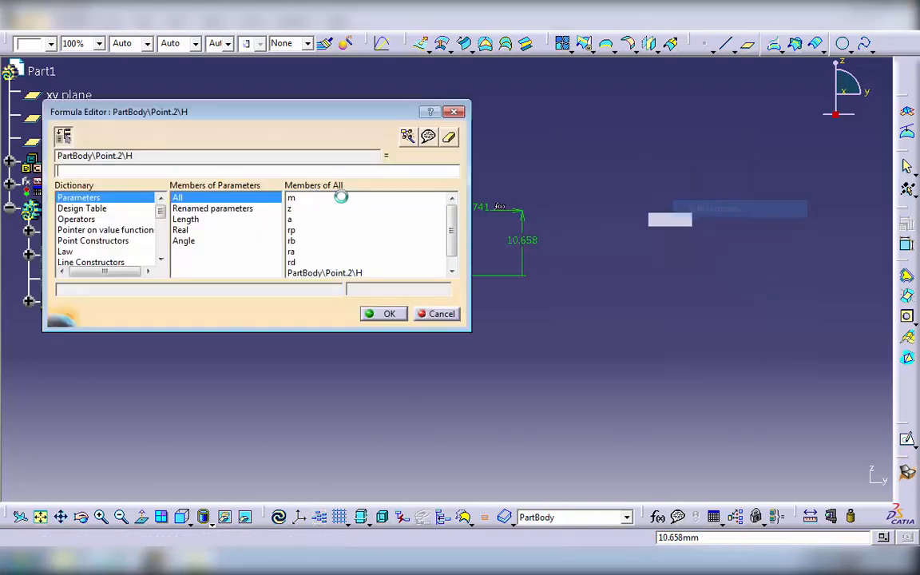
pyautogui.moveTo(225, 122); pyautogui.dragTo(323, 104)
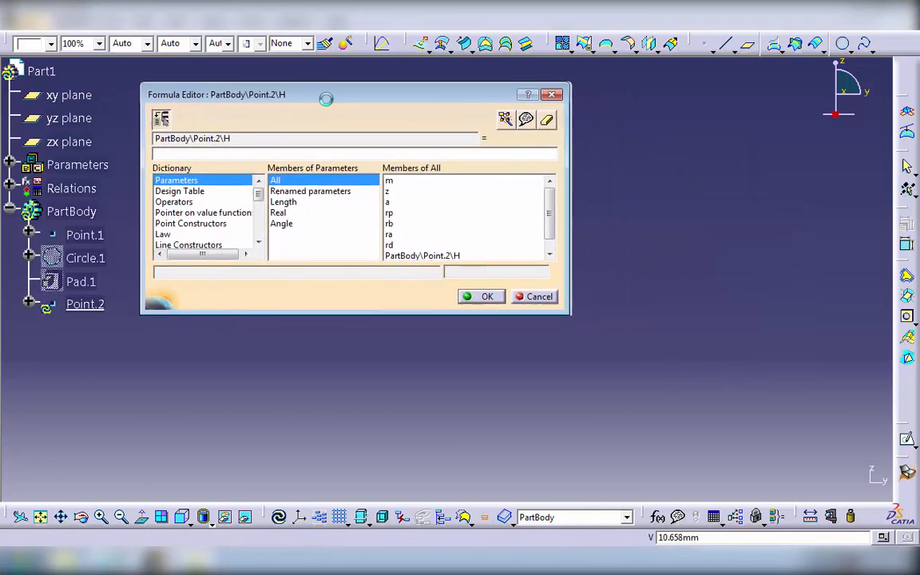
pyautogui.click(8, 211)
pyautogui.click(8, 187)
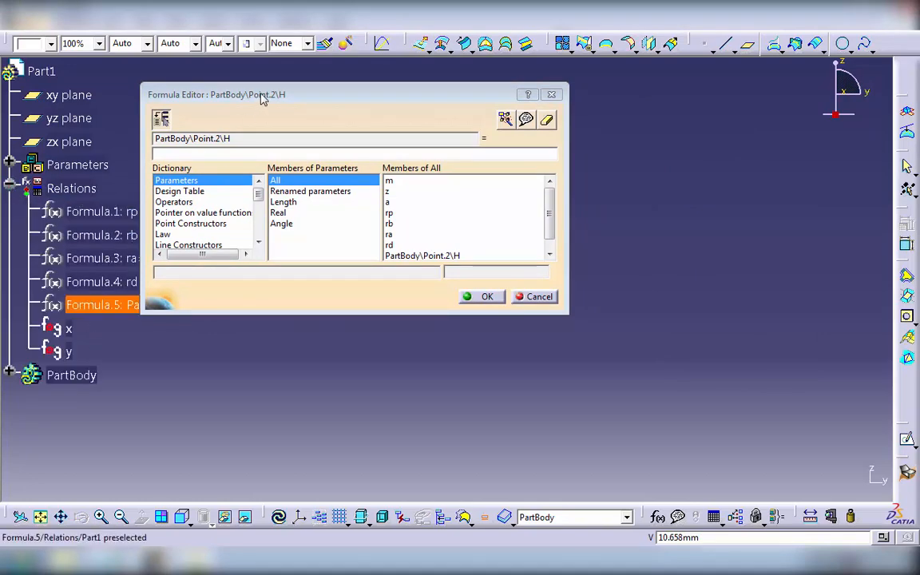
pyautogui.moveTo(237, 94); pyautogui.dragTo(219, 200)
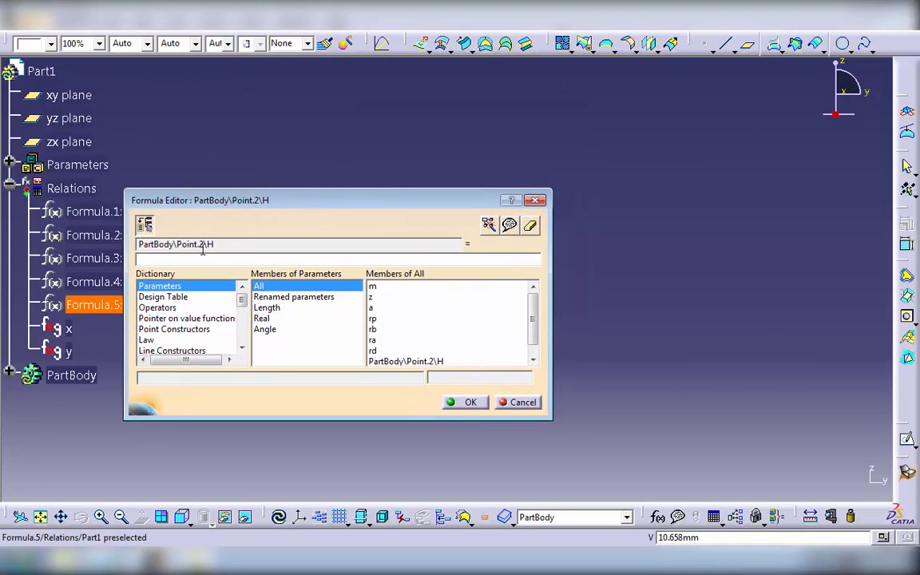
pyautogui.click(69, 330)
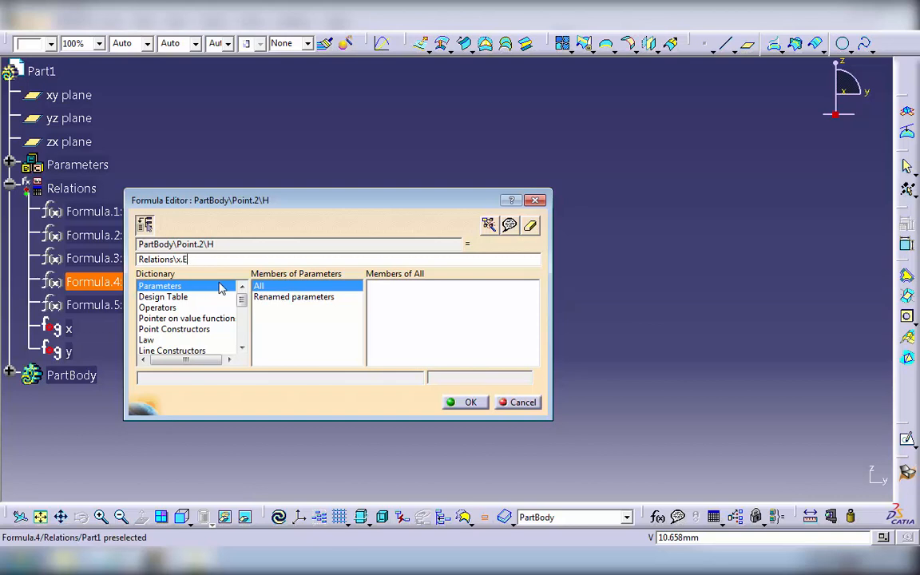
pyautogui.write('aluate(0')
pyautogui.click(468, 403)
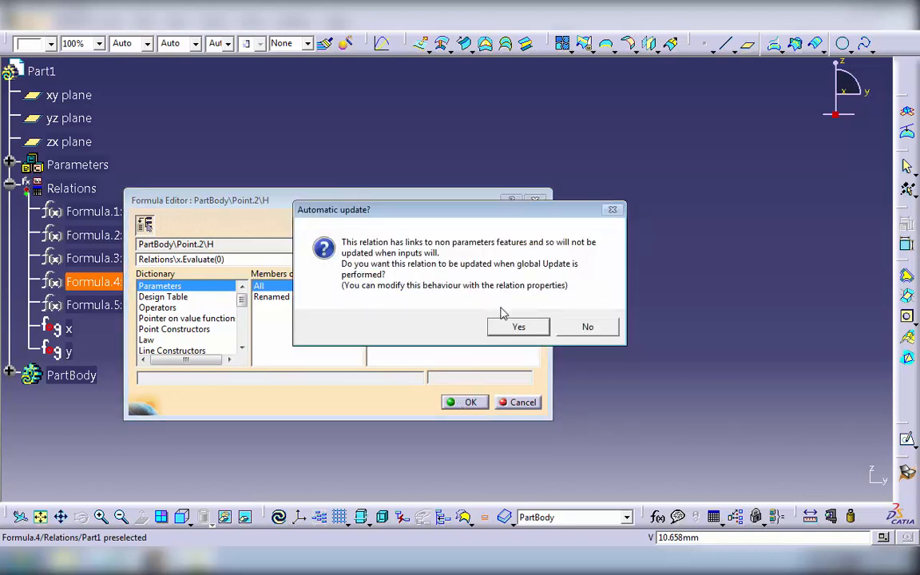
pyautogui.click(519, 327)
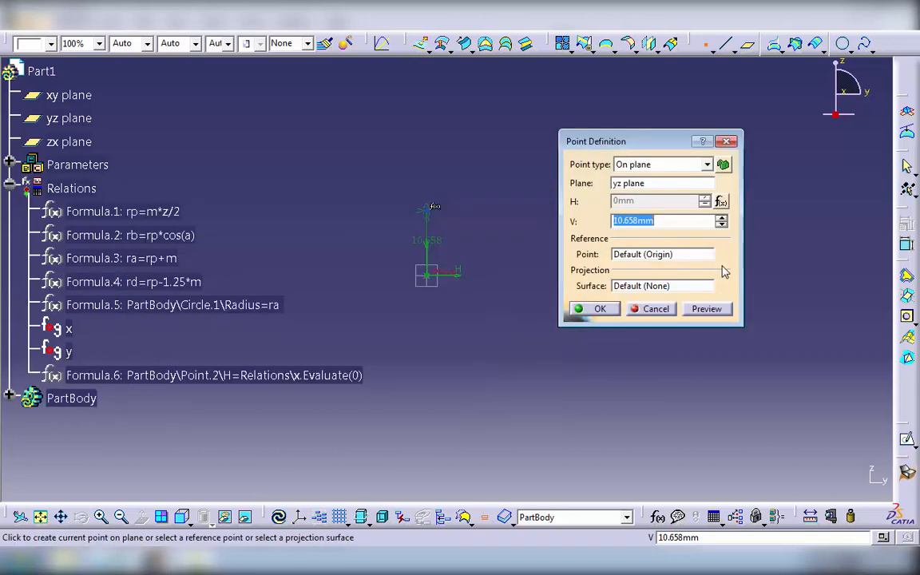
# Drive the first involute point's V coordinate with Relations\y.Evaluate(0), allowing it to follow the global update.
pyautogui.rightClick(662, 221)
pyautogui.click(707, 231)
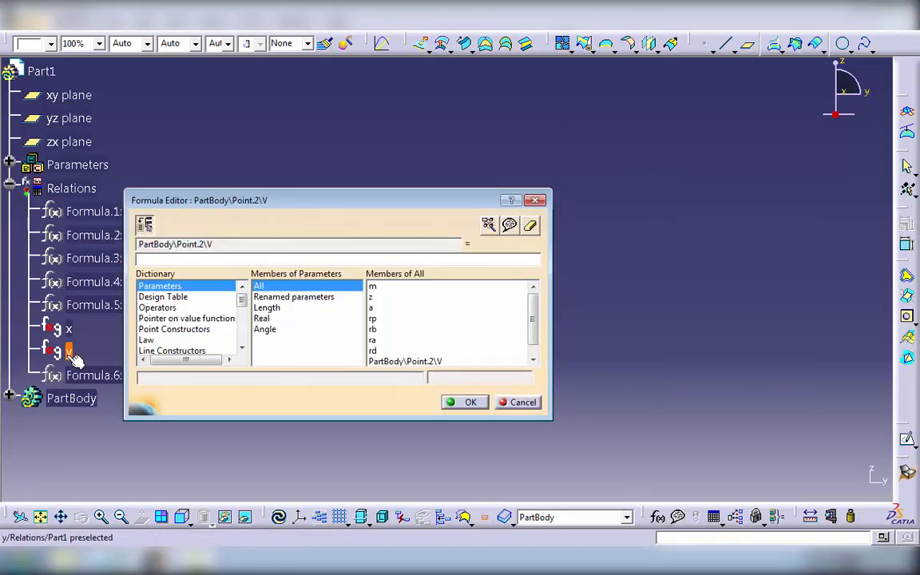
pyautogui.click(67, 351)
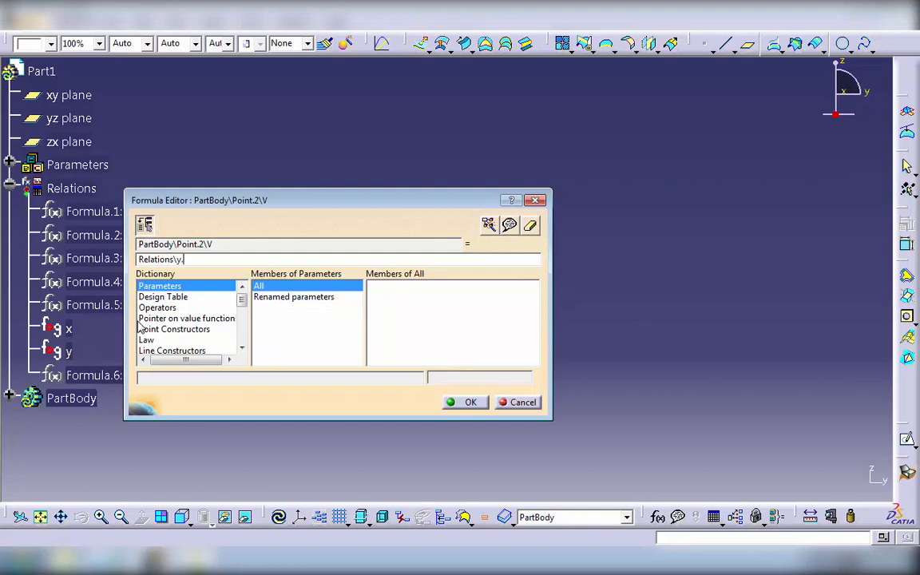
pyautogui.write('.Evaluate(0')
pyautogui.press('Return')
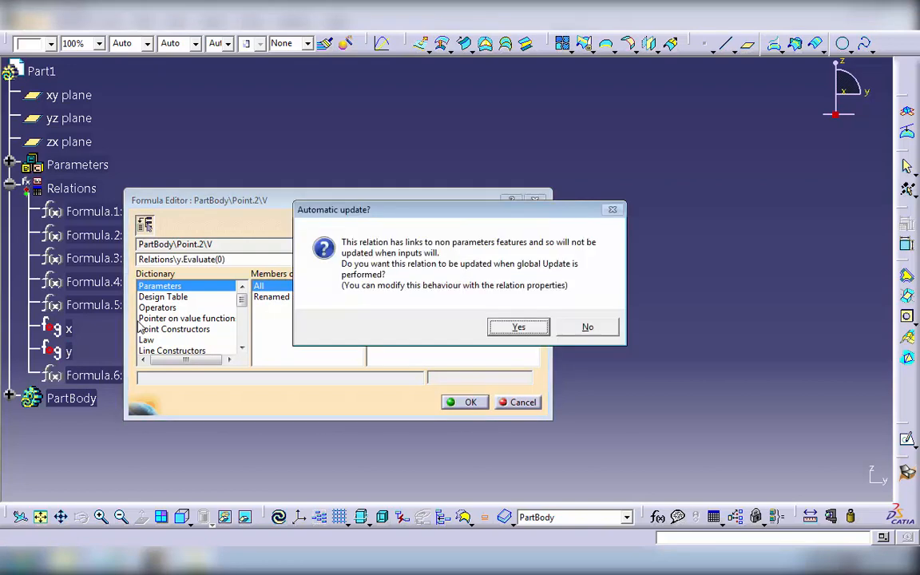
pyautogui.press('Return')
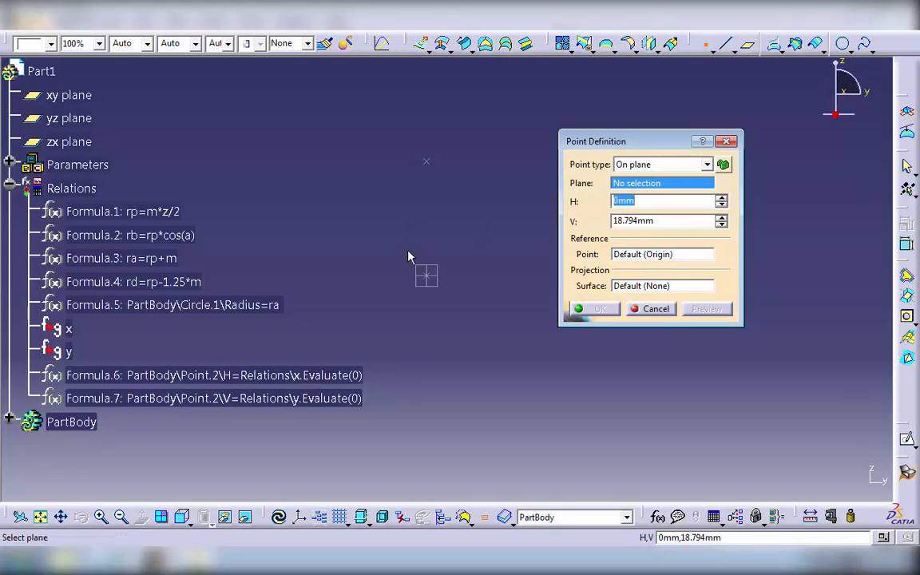
# Start a second point on the yz plane and set its H formula to Relations\x.Evaluate(0.1) with updating allowed.
pyautogui.click(435, 283)
pyautogui.rightClick(656, 203)
pyautogui.click(697, 216)
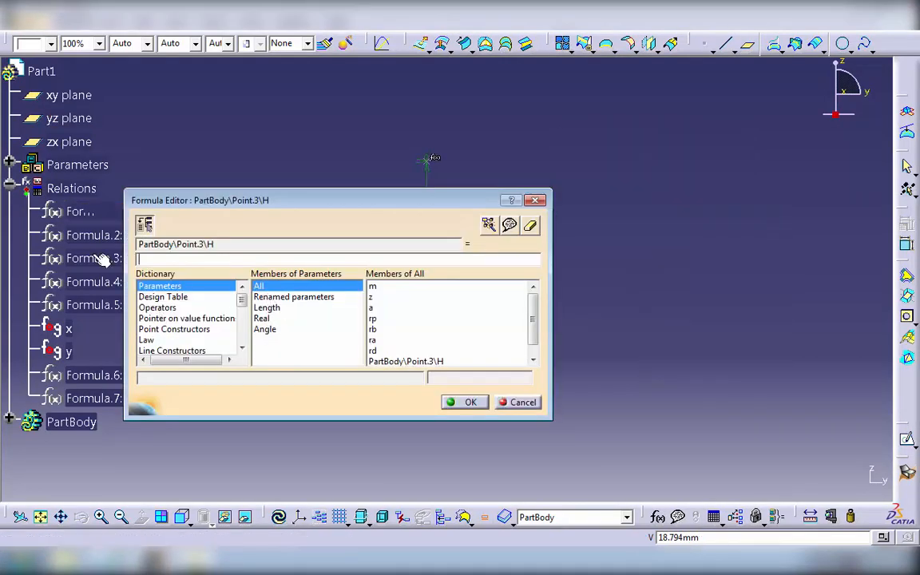
pyautogui.click(72, 330)
pyautogui.write('.Evaluaet')
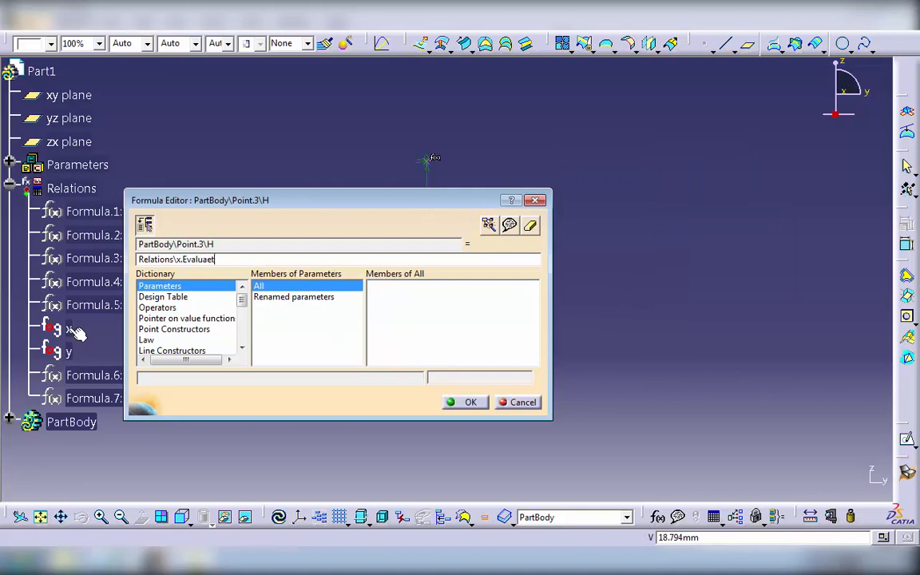
pyautogui.write('(0.1)')
pyautogui.click(465, 401)
pyautogui.click(515, 324)
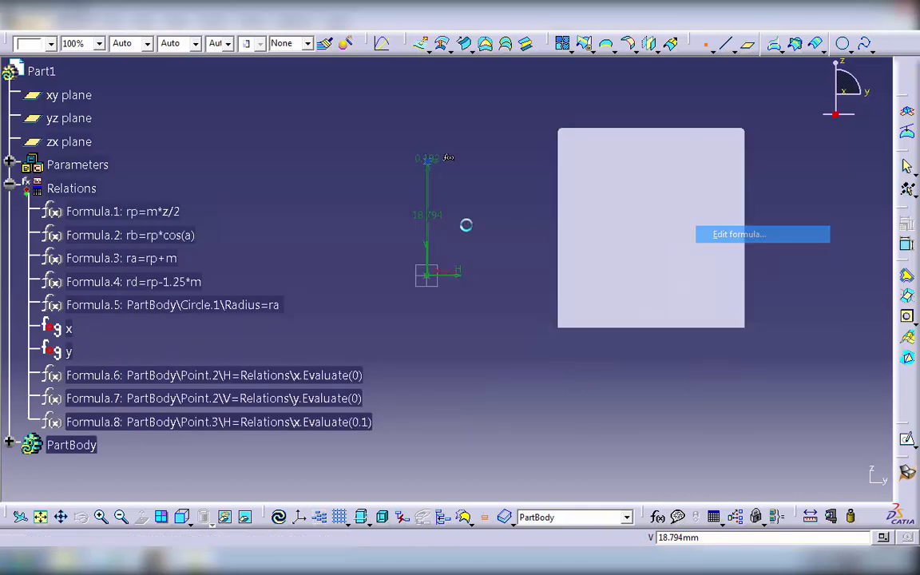
# Set the second involute point's V formula to Relations\y.Evaluate(0.1) with updating allowed.
pyautogui.click(68, 352)
pyautogui.write('.e')
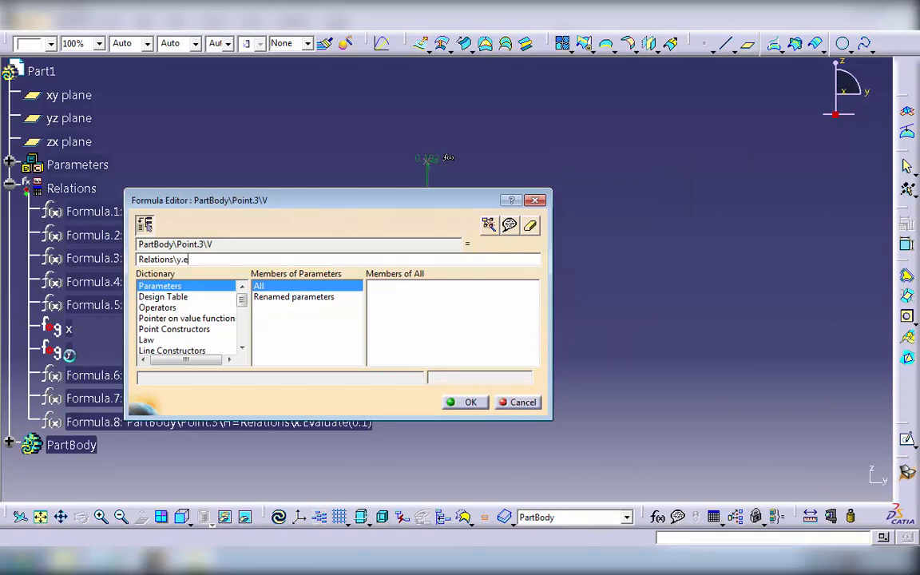
pyautogui.write('valuate(0.1)')
pyautogui.click(465, 402)
pyautogui.click(517, 324)
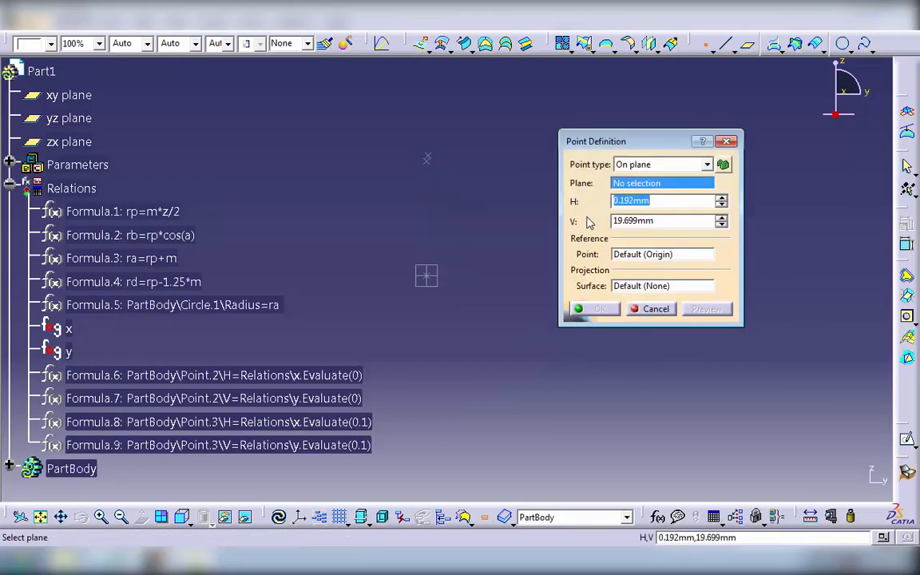
# Start a third point on the yz plane and set its H formula to Relations\x.Evaluate(0.2) with updating allowed.
pyautogui.click(69, 118)
pyautogui.rightClick(666, 202)
pyautogui.click(696, 213)
pyautogui.click(73, 330)
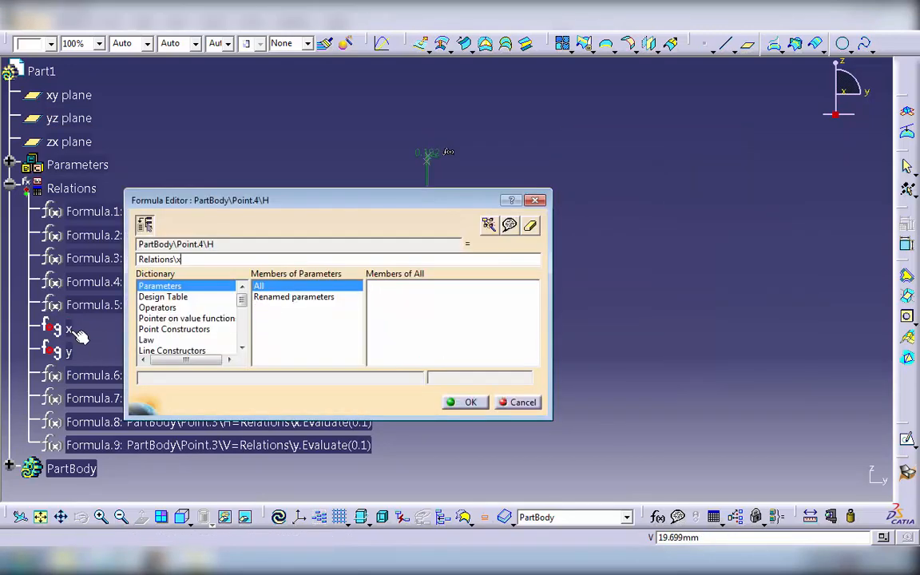
pyautogui.write('.Evaluate(0.2)')
pyautogui.press('Return')
pyautogui.press('Return')
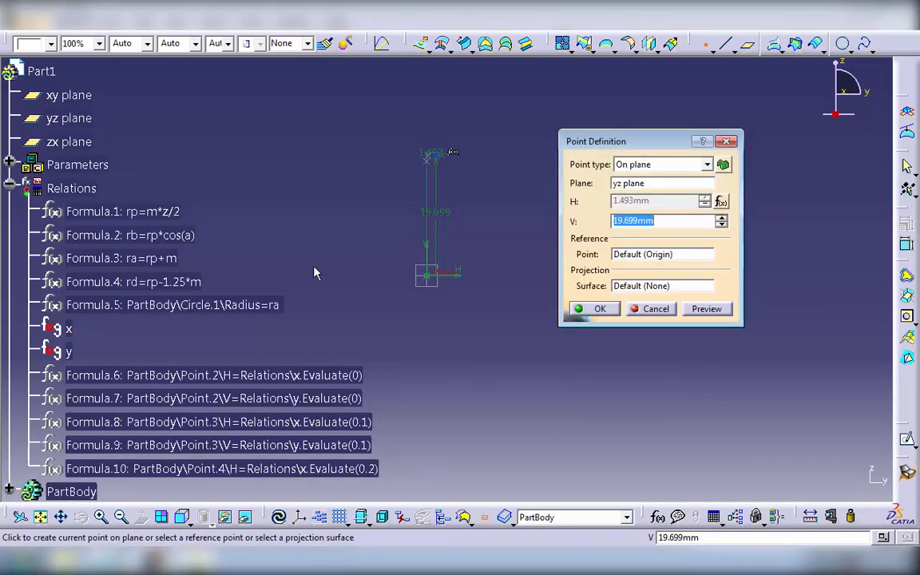
# Set the third involute point's V formula to Relations\y.Evaluate(0.2) with updating allowed and accept the point.
pyautogui.rightClick(667, 219)
pyautogui.click(696, 229)
pyautogui.click(68, 352)
pyautogui.write('.')
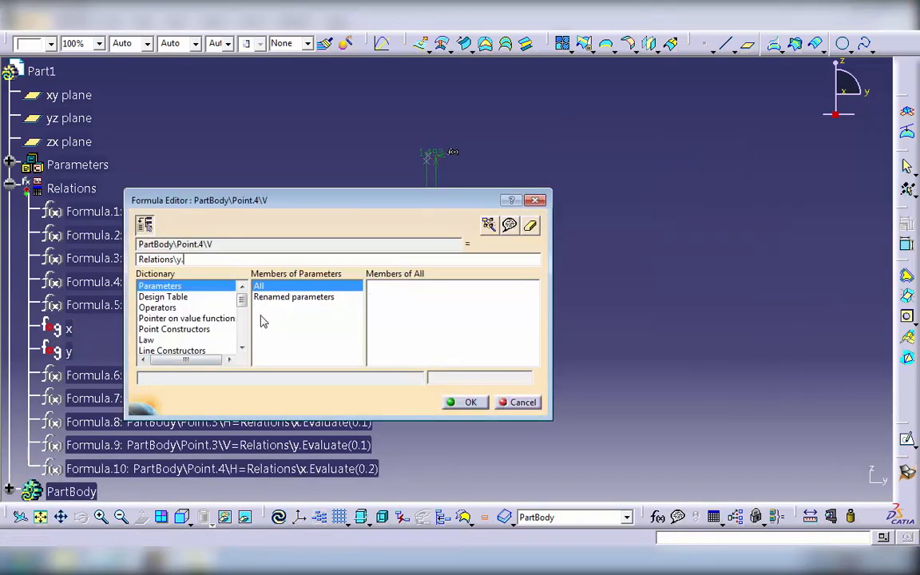
pyautogui.write('Evaluate(0.2)')
pyautogui.press('Return')
pyautogui.press('Return')
pyautogui.press('Return')
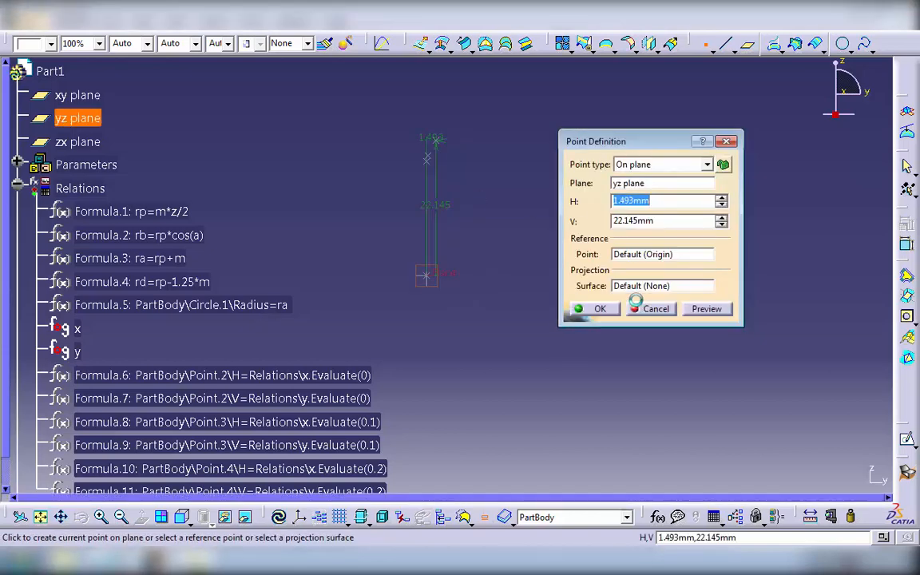
# Set the fourth involute point's H formula to Relations\x.Evaluate(0.3) with updating allowed.
pyautogui.rightClick(662, 200)
pyautogui.click(694, 211)
pyautogui.click(73, 329)
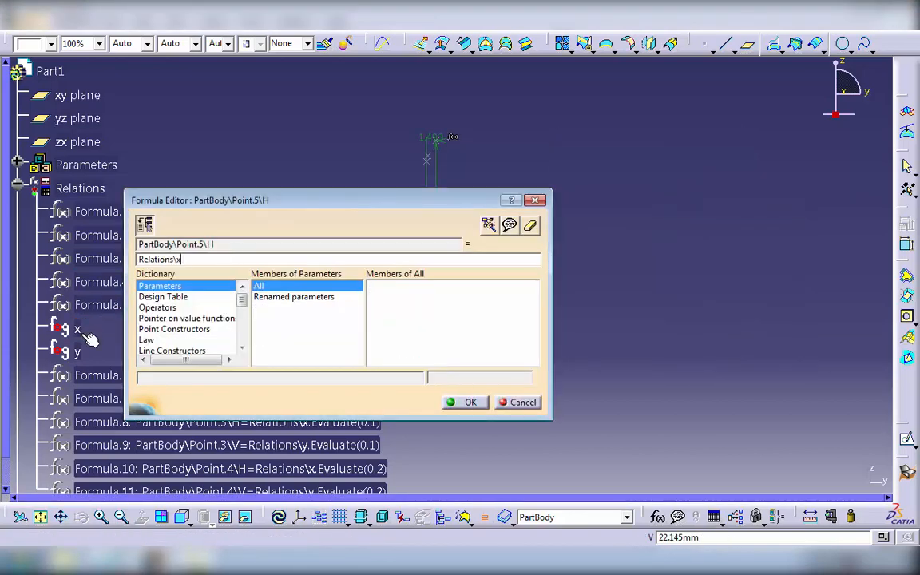
pyautogui.write('.Evaluate(0.3)')
pyautogui.press('Return')
pyautogui.press('Return')
# Set the fourth involute point's V formula to Relations\y.Evaluate(0.4) with updating allowed.
pyautogui.rightClick(683, 222)
pyautogui.click(707, 233)
pyautogui.click(77, 351)
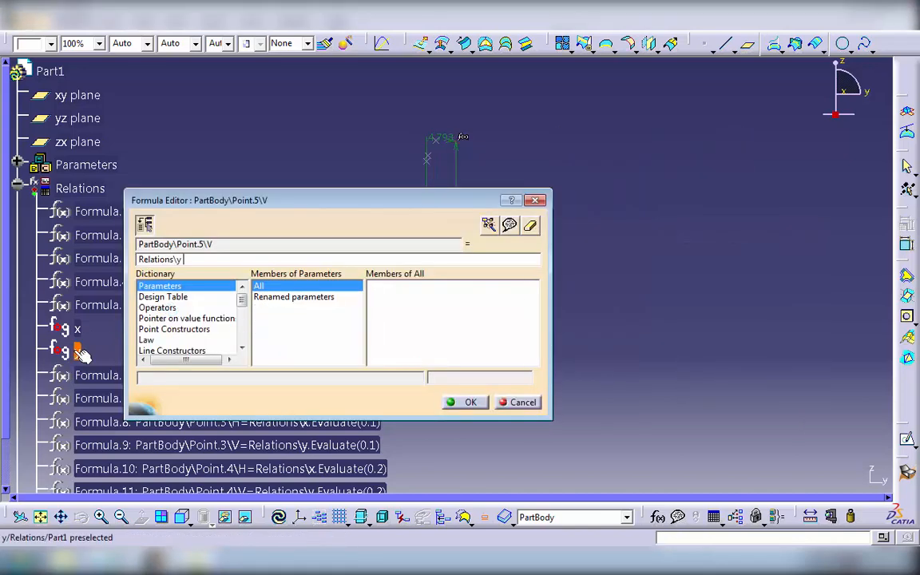
pyautogui.write('.Evaluate(0.4')
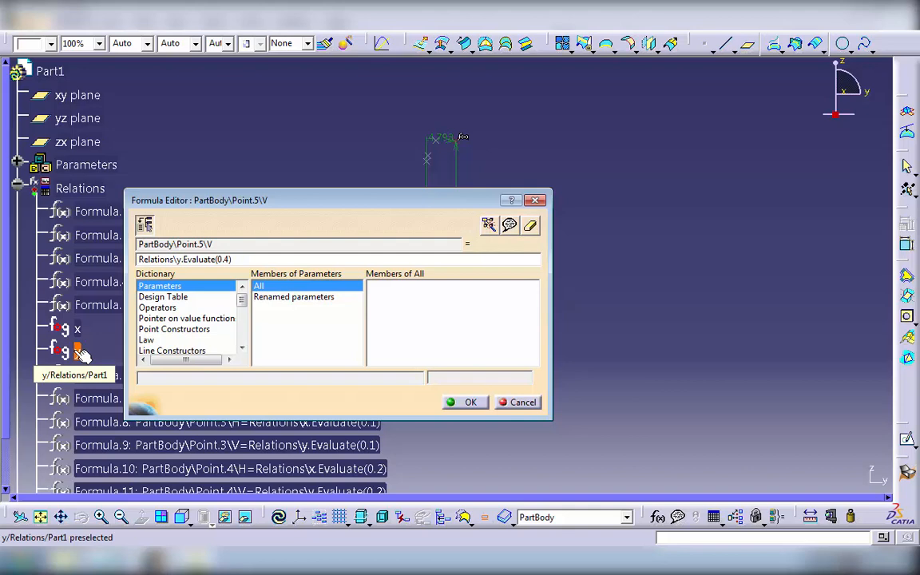
pyautogui.press('Return')
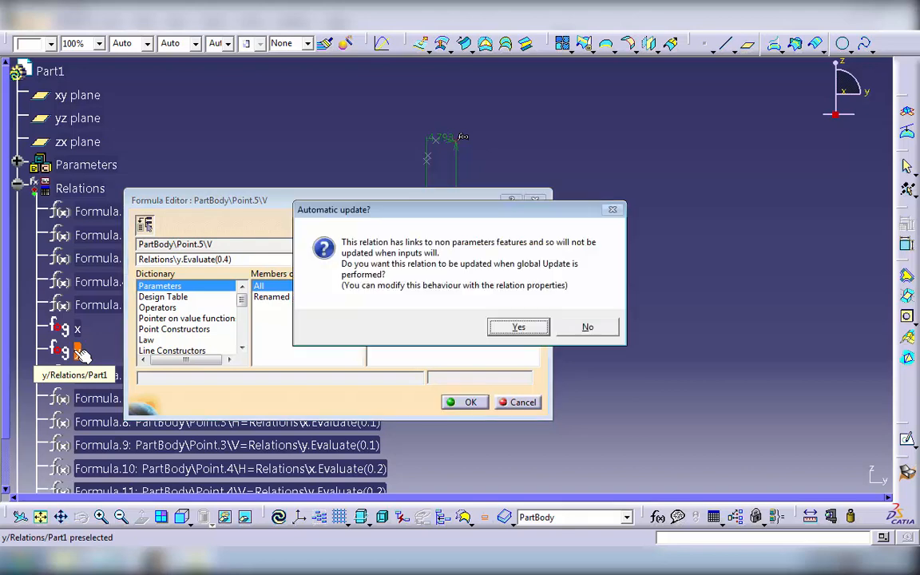
pyautogui.press('Return')
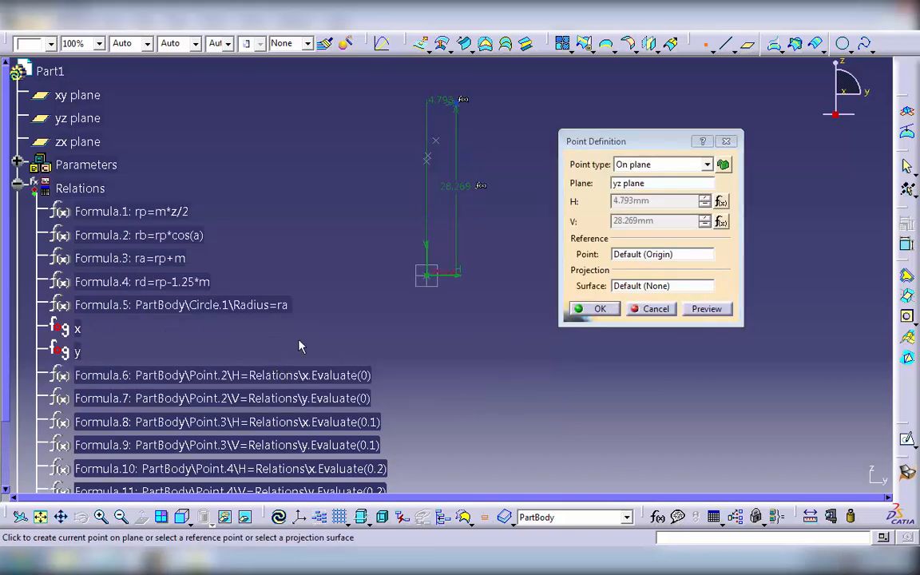
# Correct the fourth involute point's V formula to Relations\y.Evaluate(0.3).
pyautogui.click(721, 221)
pyautogui.click(242, 259)
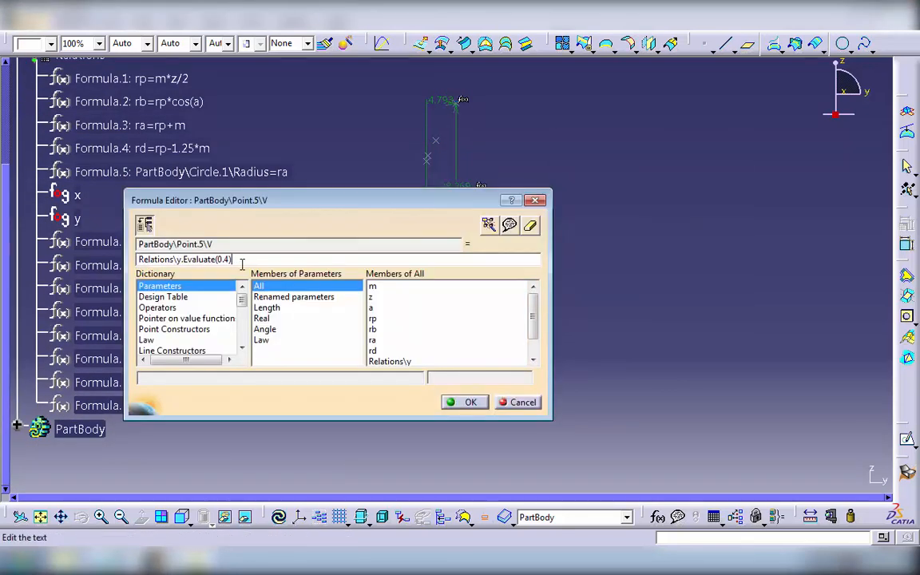
pyautogui.press('BackSpace')
pyautogui.press('BackSpace')
pyautogui.write('3)')
pyautogui.press('Return')
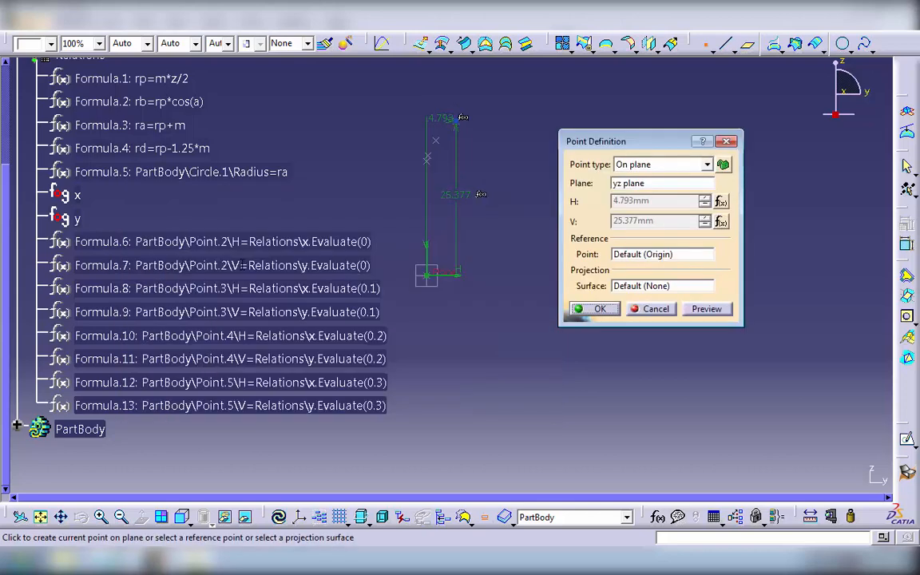
# Start a fifth point on the yz plane and set its H formula to Relations\x.Evaluate(0.4) with updating allowed.
pyautogui.click(647, 183)
pyautogui.click(439, 284)
pyautogui.rightClick(665, 200)
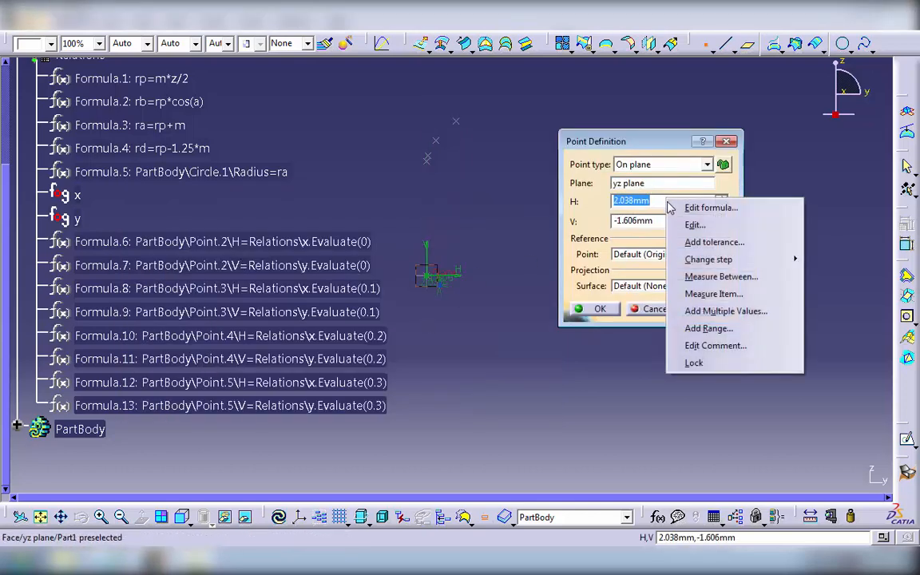
pyautogui.click(689, 207)
pyautogui.click(84, 198)
pyautogui.write('.Evaluate(0.4)')
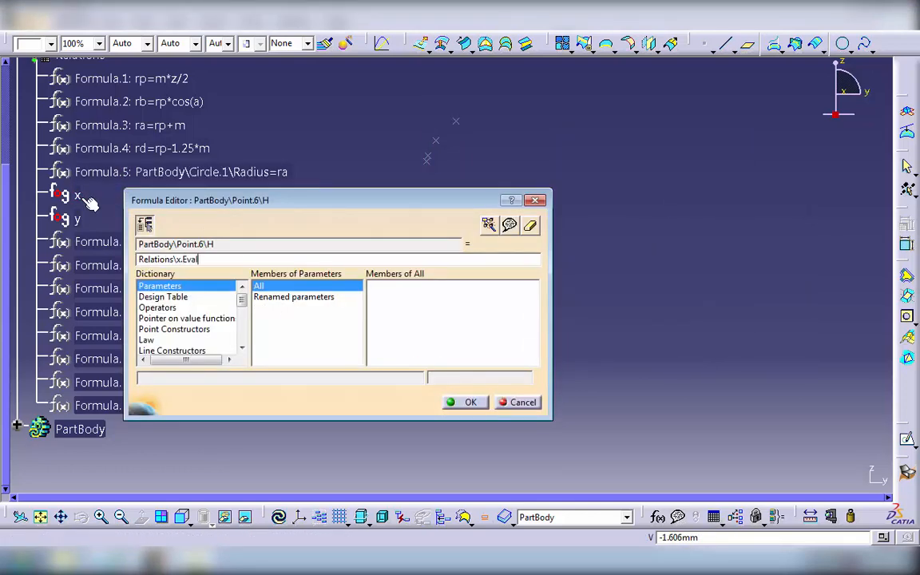
pyautogui.press('Return')
pyautogui.press('Return')
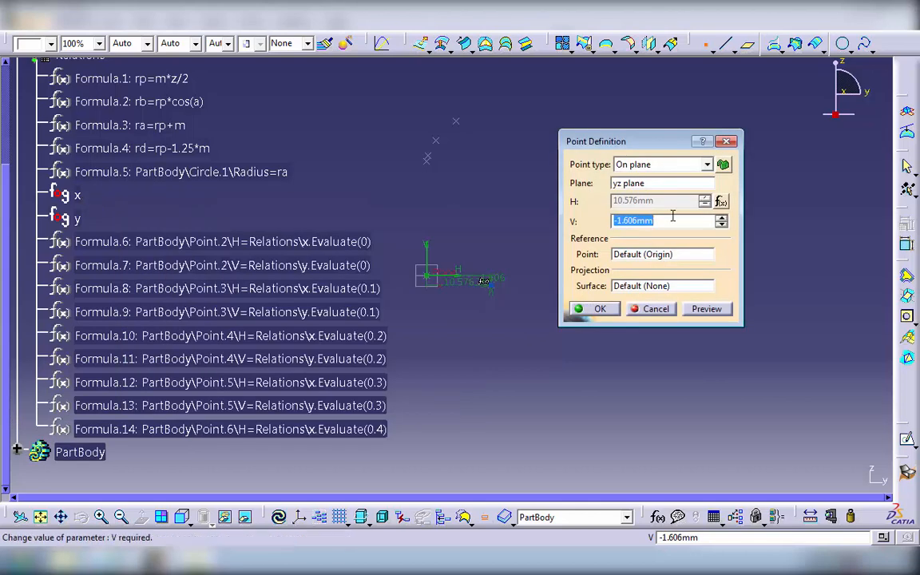
# Set the fifth involute point's V formula to Relations\y.Evaluate(0.4) with updating allowed and accept the point.
pyautogui.rightClick(663, 212)
pyautogui.click(703, 229)
pyautogui.click(76, 219)
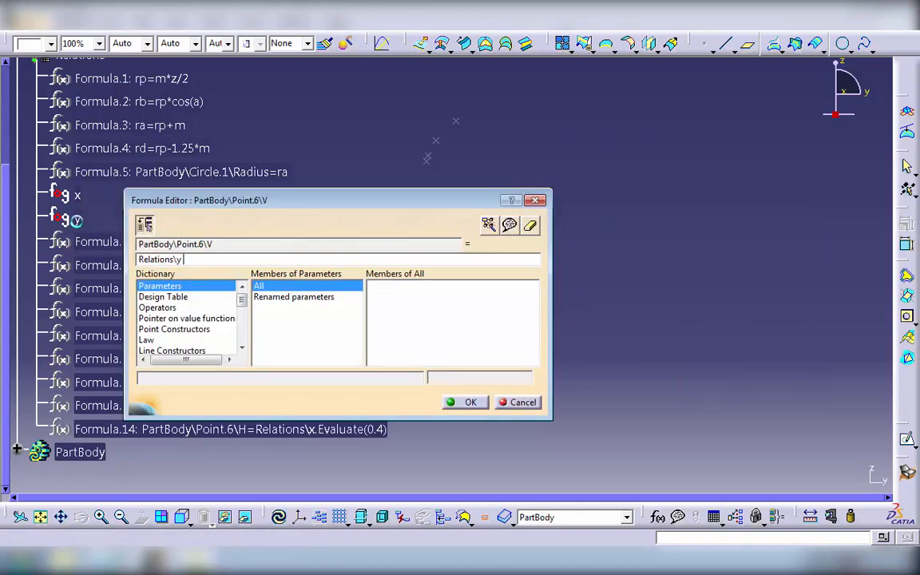
pyautogui.write('.Evaluate(0.4')
pyautogui.press('Return')
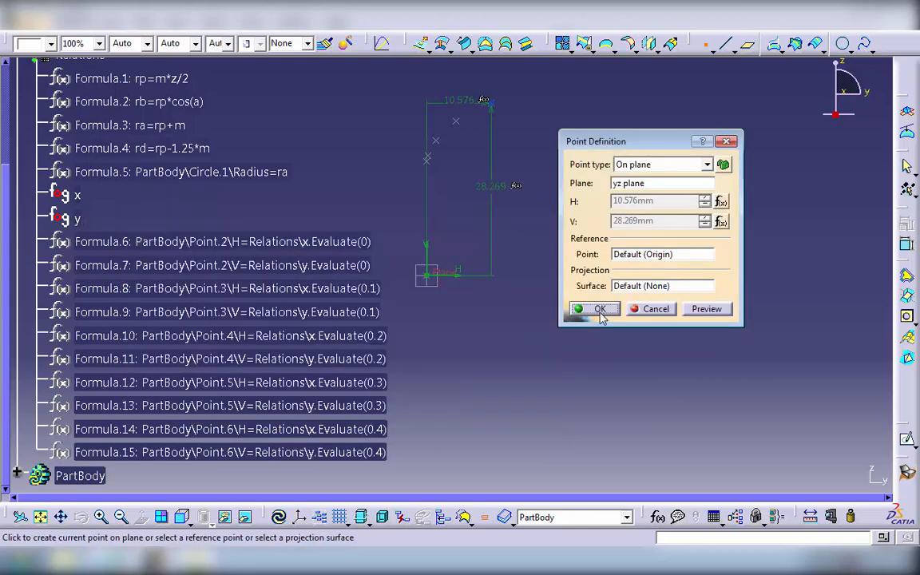
# Start a sixth point on the yz plane and set its H formula to Relations\x.Evaluate(0.5) with updating allowed.
pyautogui.rightClick(667, 200)
pyautogui.click(723, 212)
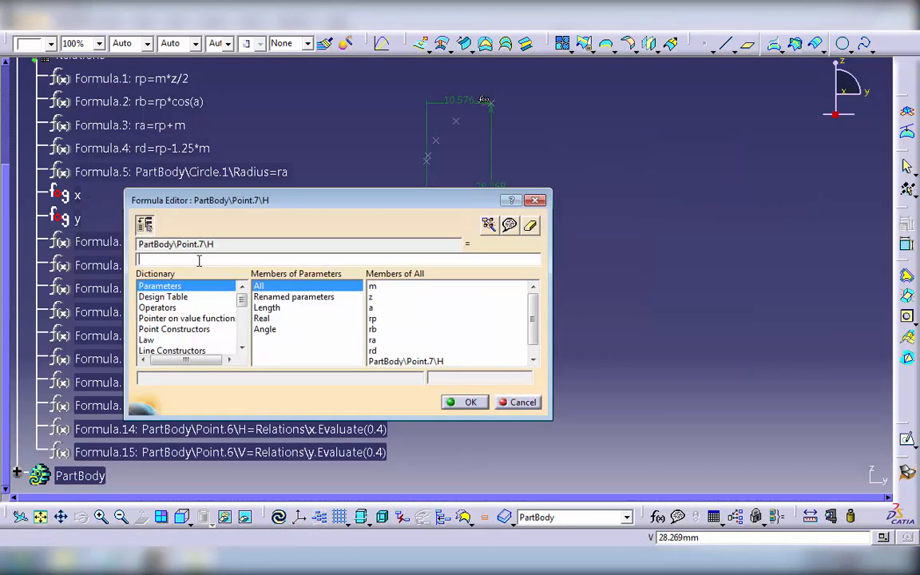
pyautogui.click(76, 195)
pyautogui.write('.Evaluate(0.5')
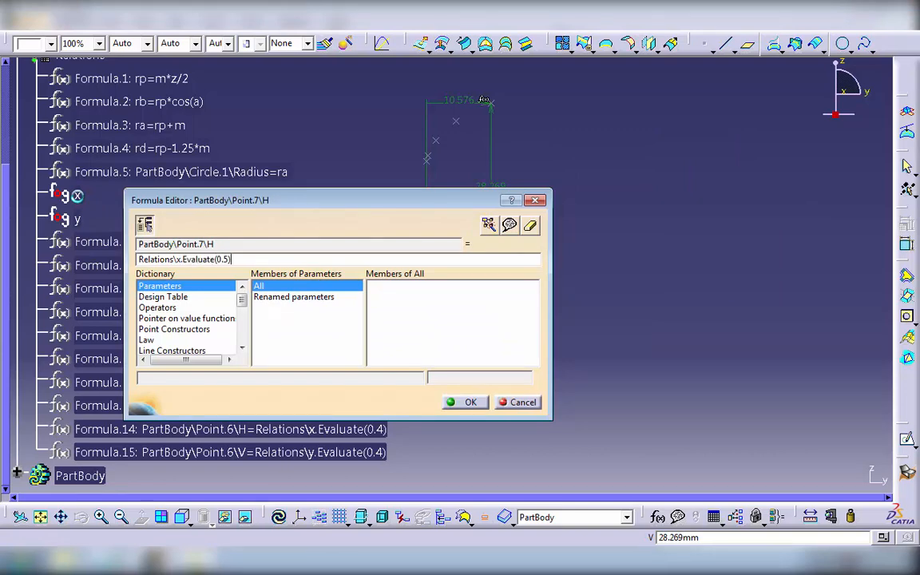
pyautogui.press('Return')
pyautogui.click(521, 326)
# Set the sixth involute point's V formula to Relations\y.Evaluate(0.5) with updating allowed and accept the point.
pyautogui.rightClick(693, 224)
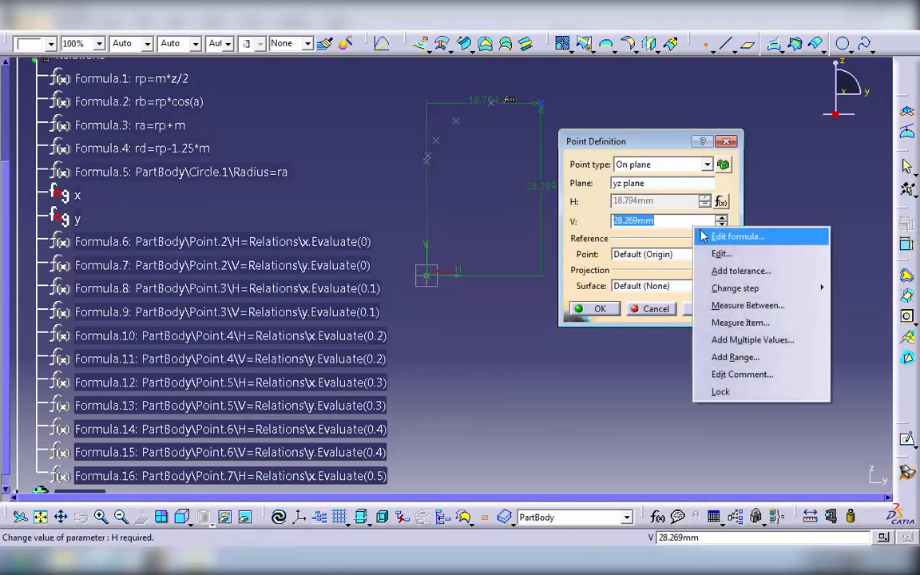
pyautogui.click(736, 236)
pyautogui.click(78, 219)
pyautogui.write('.Evalua')
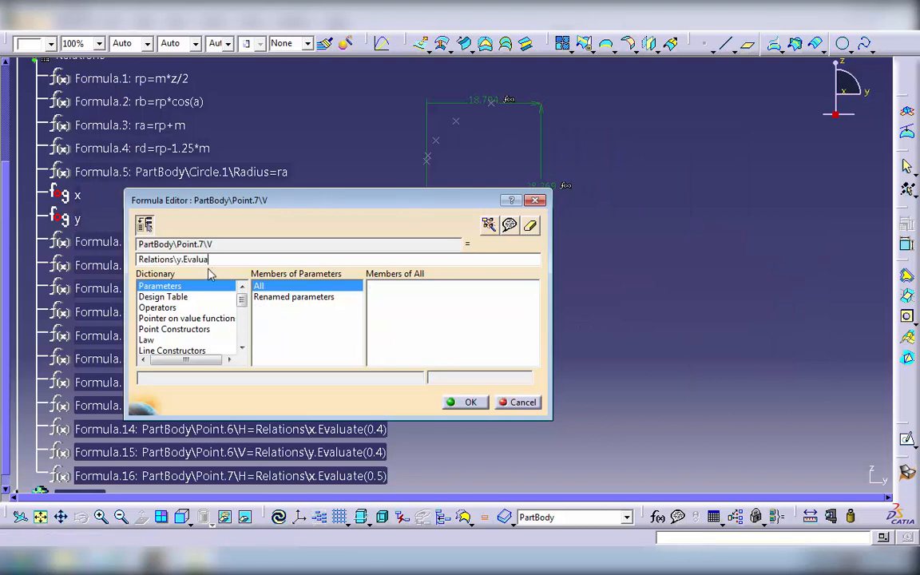
pyautogui.write('te(0.5)')
pyautogui.press('Return')
pyautogui.press('Return')
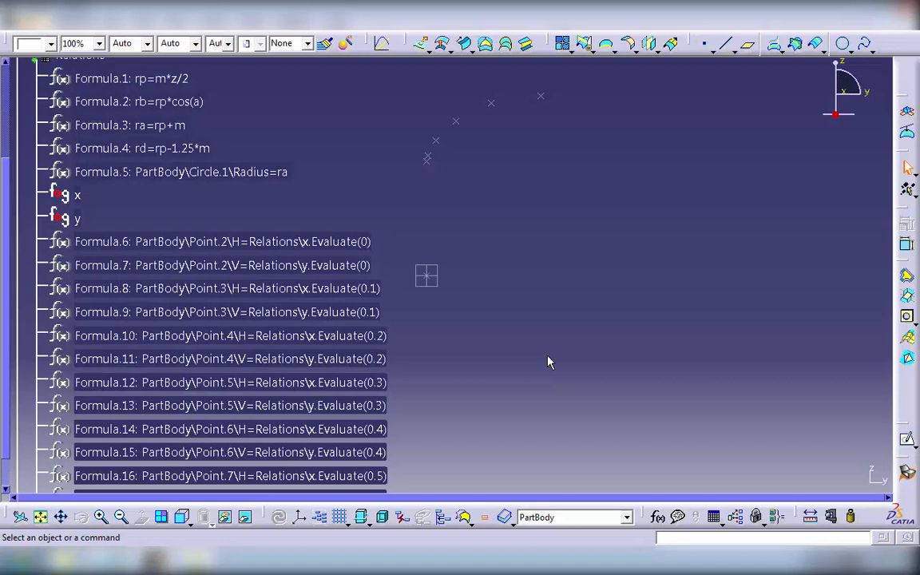
# Collapse the Relations branch of the specification tree.
pyautogui.click(37, 155)
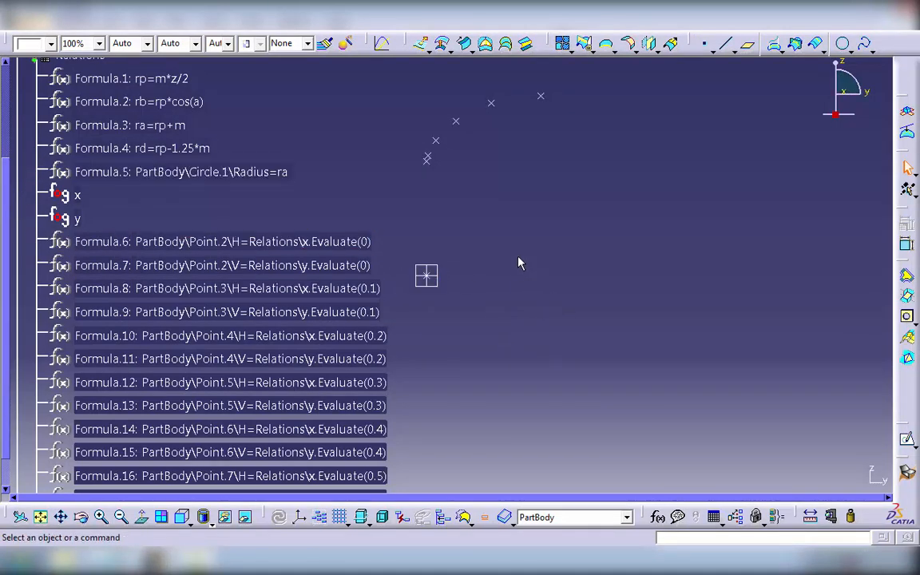
pyautogui.moveTo(518, 257); pyautogui.dragTo(550, 314, button='middle')
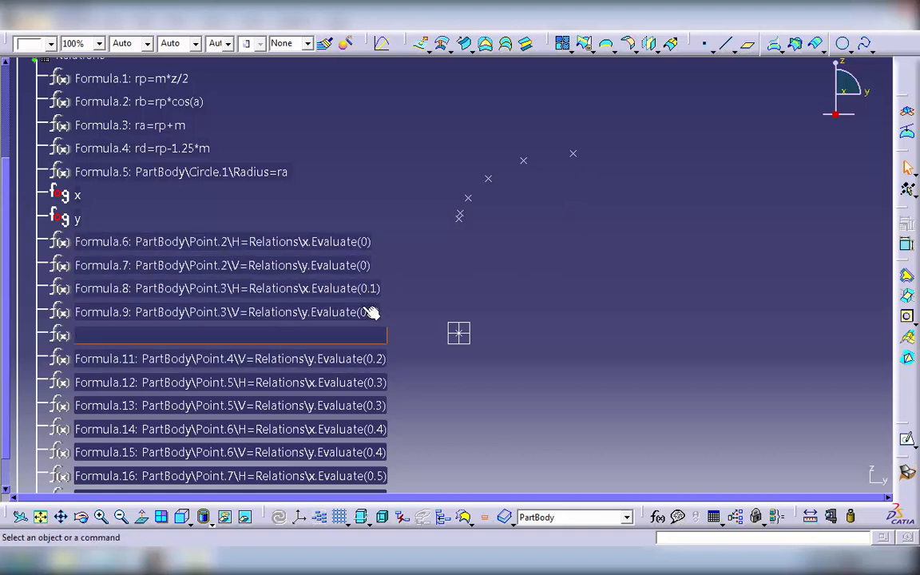
pyautogui.scroll(-2, 399, 269)
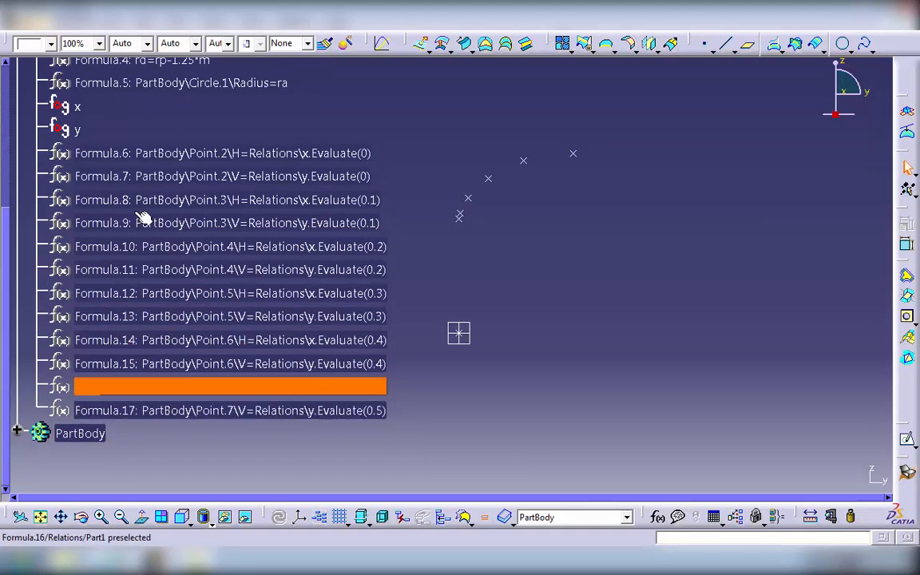
pyautogui.scroll(4, 104, 184)
pyautogui.click(18, 141)
pyautogui.moveTo(576, 245)
pyautogui.mouseDown(button='middle')
pyautogui.moveTo(579, 276)
pyautogui.moveTo(567, 258)
pyautogui.mouseUp(button='middle')
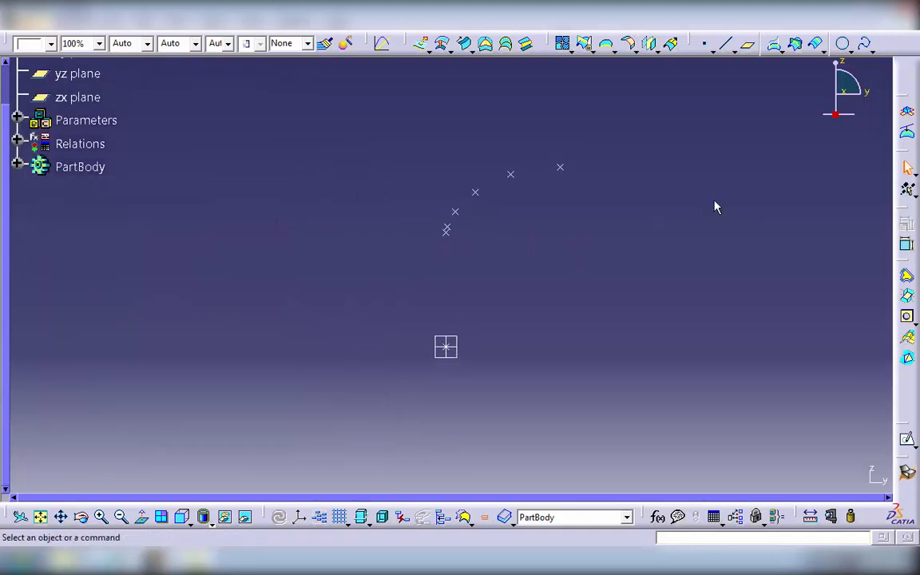
# Create a spline through the six involute points in order, from the Evaluate(0) point to the Evaluate(0.5) point.
pyautogui.click(867, 48)
pyautogui.moveTo(403, 165); pyautogui.dragTo(236, 117)
pyautogui.moveTo(521, 307); pyautogui.dragTo(511, 175, button='middle')
pyautogui.moveTo(521, 196); pyautogui.dragTo(519, 388, button='middle')
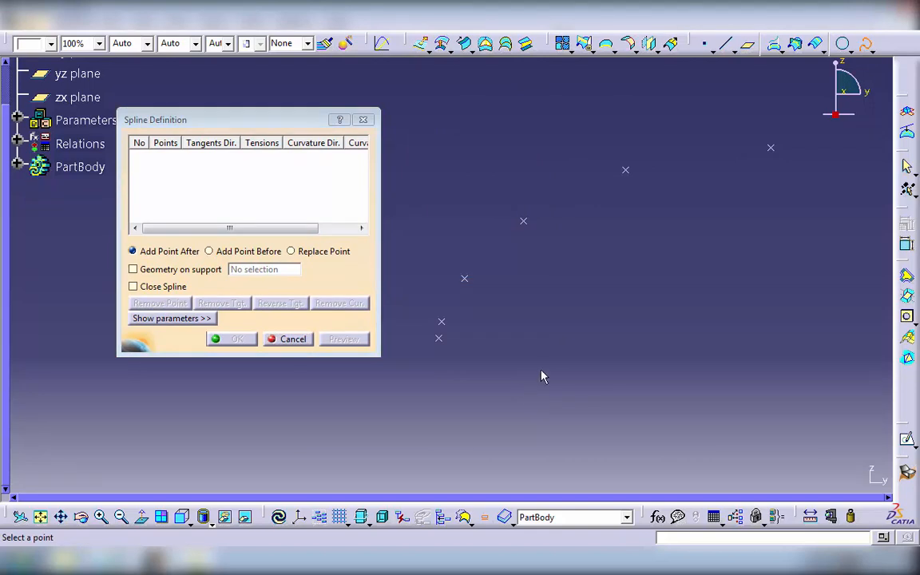
pyautogui.click(439, 338)
pyautogui.click(441, 322)
pyautogui.click(465, 278)
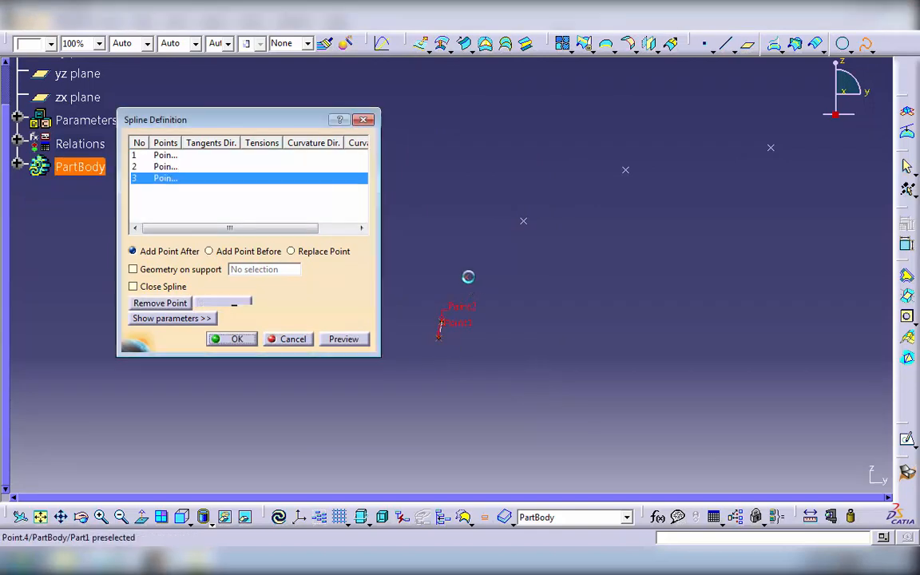
pyautogui.click(523, 221)
pyautogui.click(626, 169)
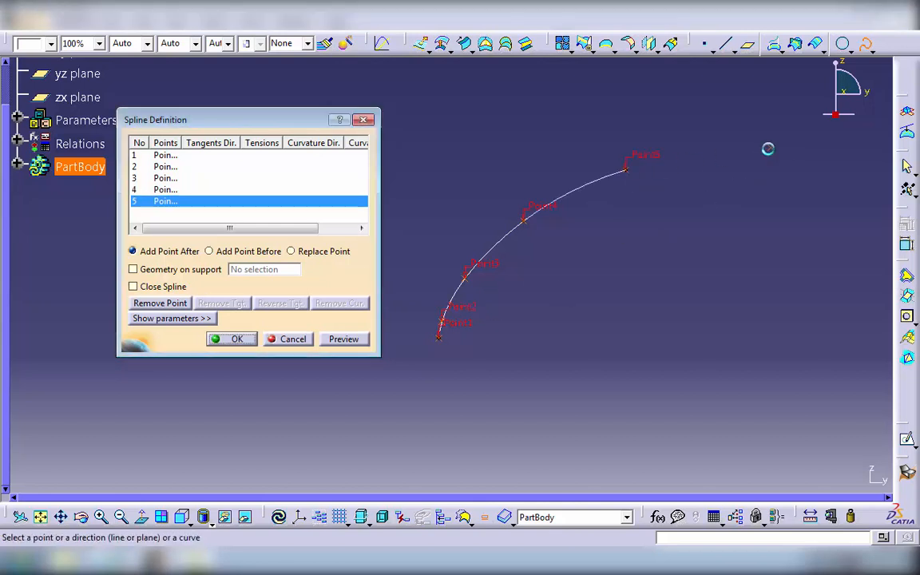
pyautogui.click(768, 148)
pyautogui.click(231, 338)
# Hide the six involute points, Point.2 through Point.7, and the centre point at the origin.
pyautogui.moveTo(657, 296); pyautogui.dragTo(612, 312, button='middle')
pyautogui.click(18, 167)
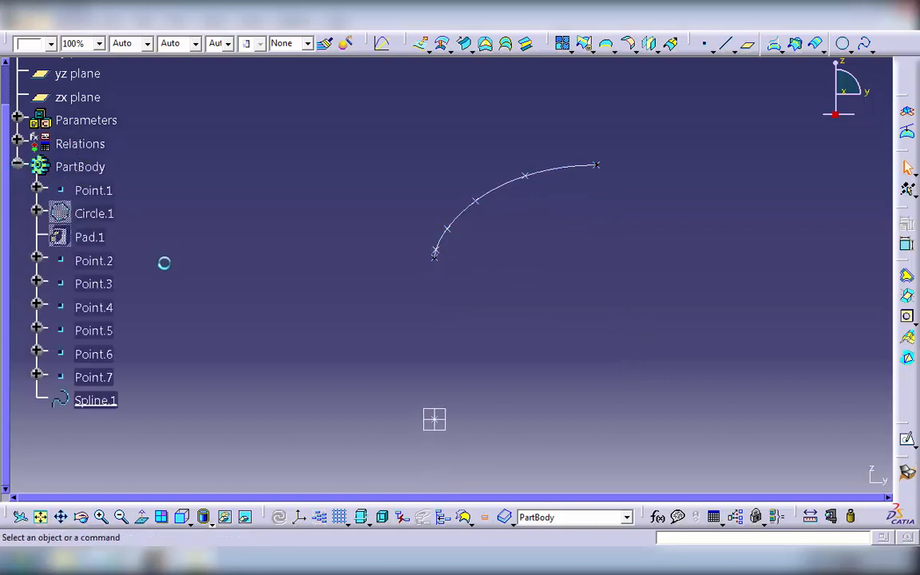
pyautogui.click(102, 267)
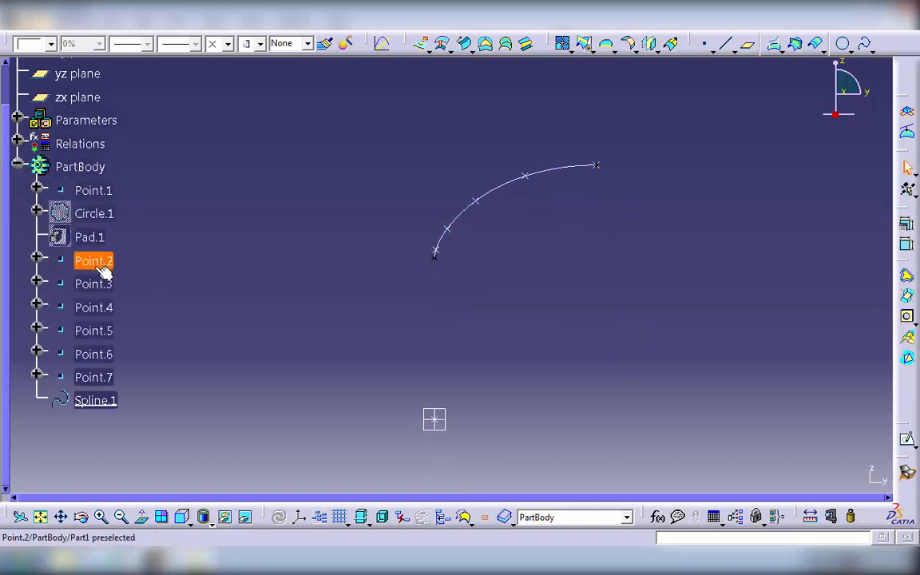
pyautogui.keyDown('shift'); pyautogui.click(112, 377); pyautogui.keyUp('shift')
pyautogui.click(242, 515)
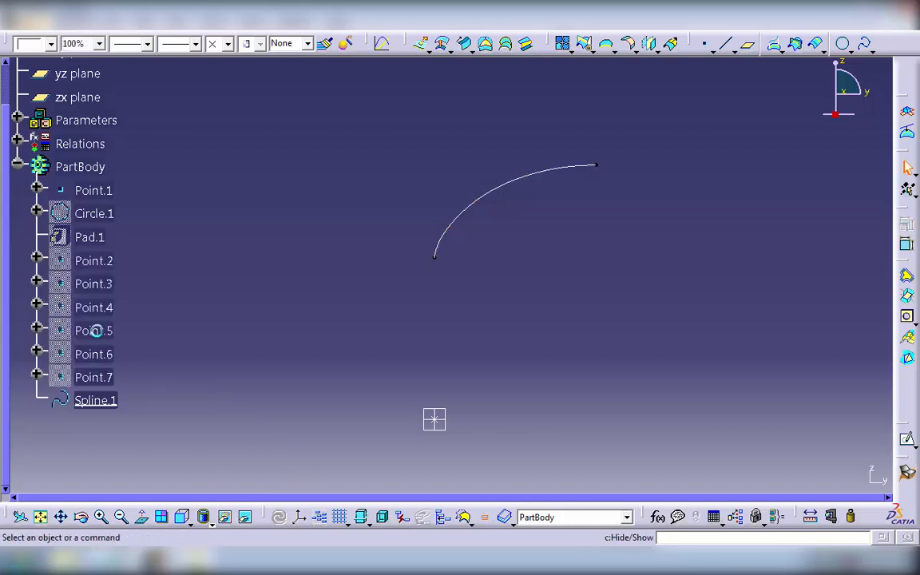
pyautogui.click(18, 164)
pyautogui.moveTo(577, 343); pyautogui.dragTo(567, 320, button='middle')
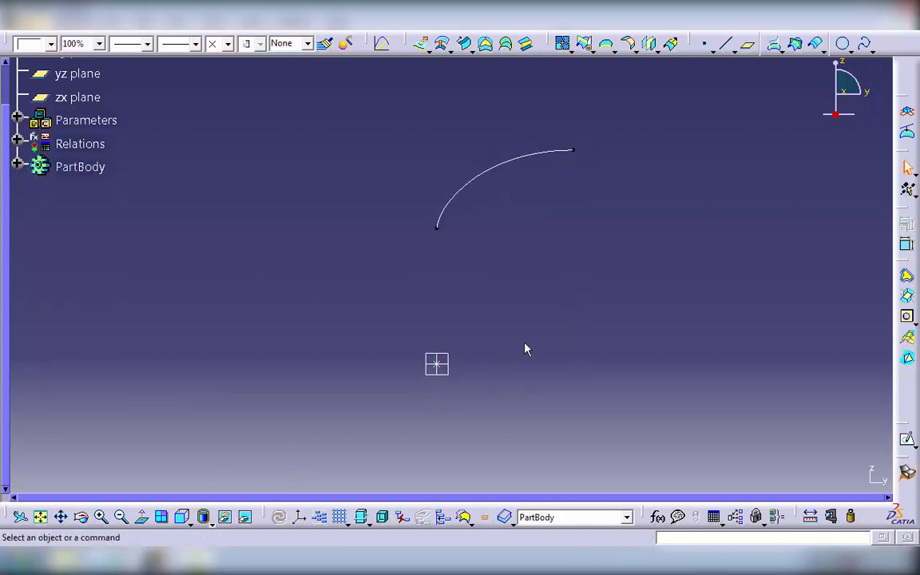
pyautogui.click(438, 365)
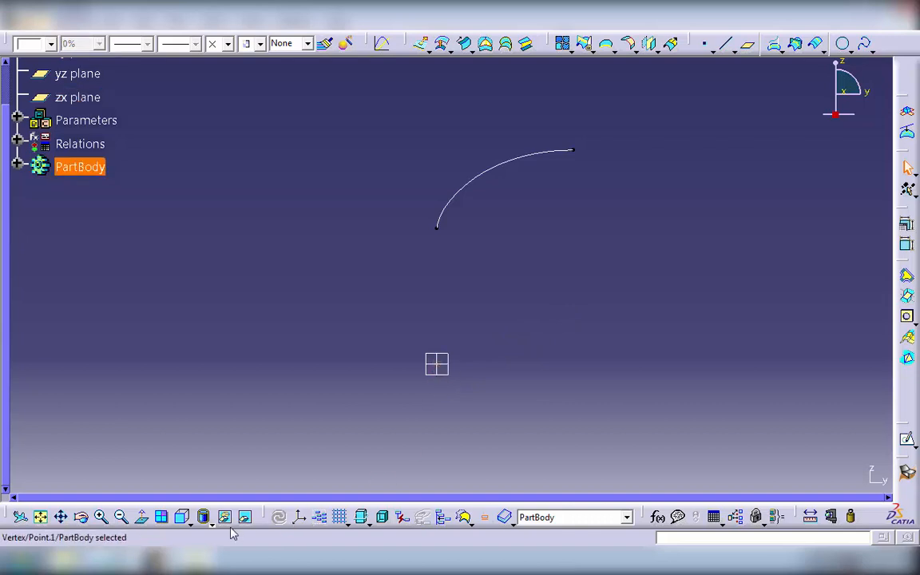
pyautogui.click(225, 519)
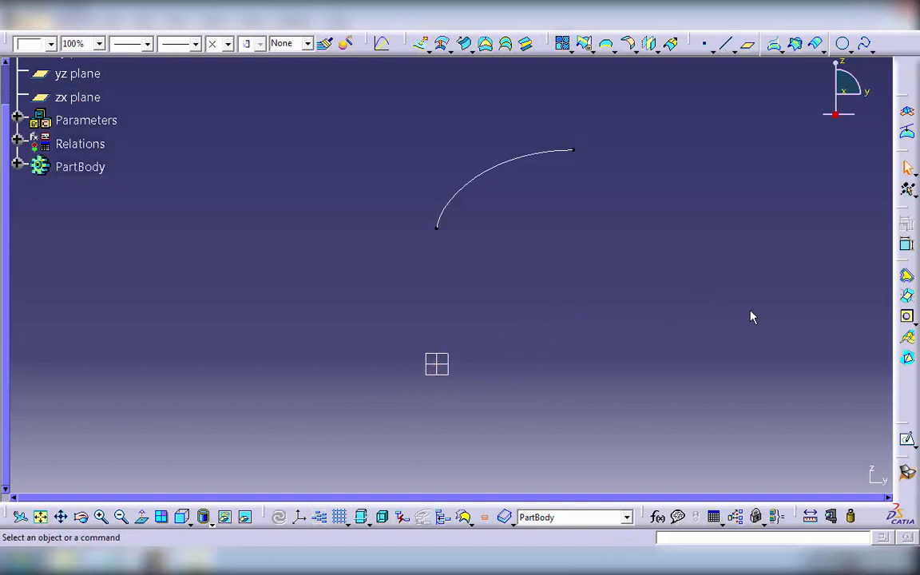
# Create a full circle centred on Point.1 on the yz plane, with its radius driven by the formula rd.
pyautogui.click(843, 43)
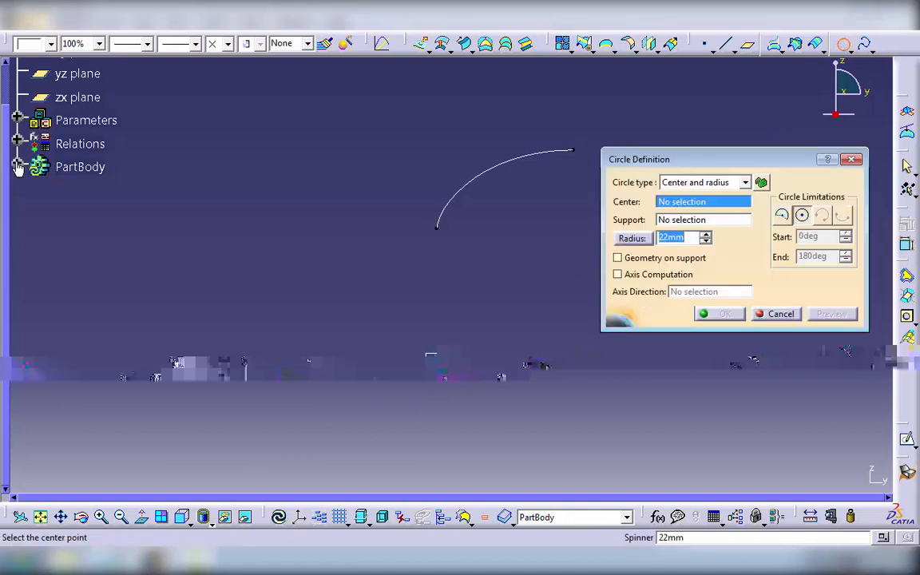
pyautogui.click(18, 166)
pyautogui.click(94, 192)
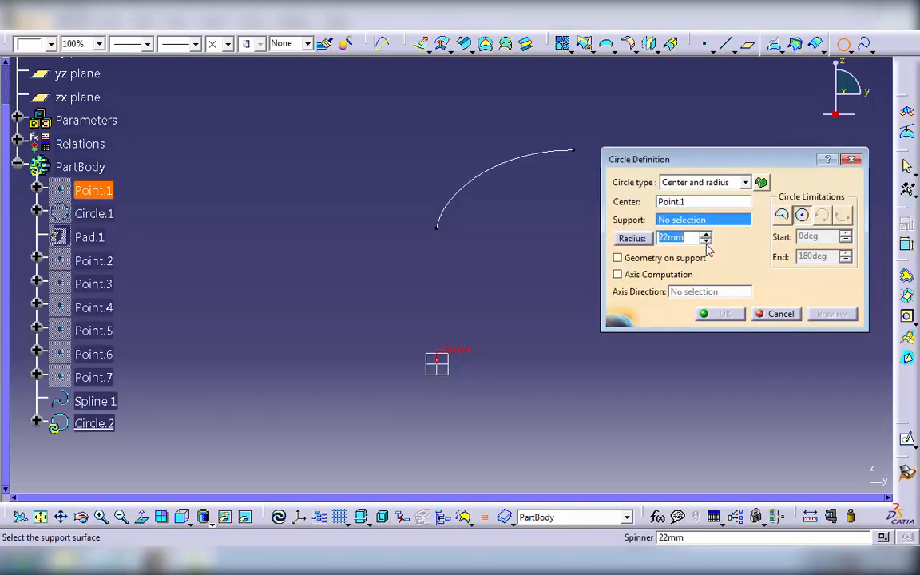
pyautogui.click(459, 377)
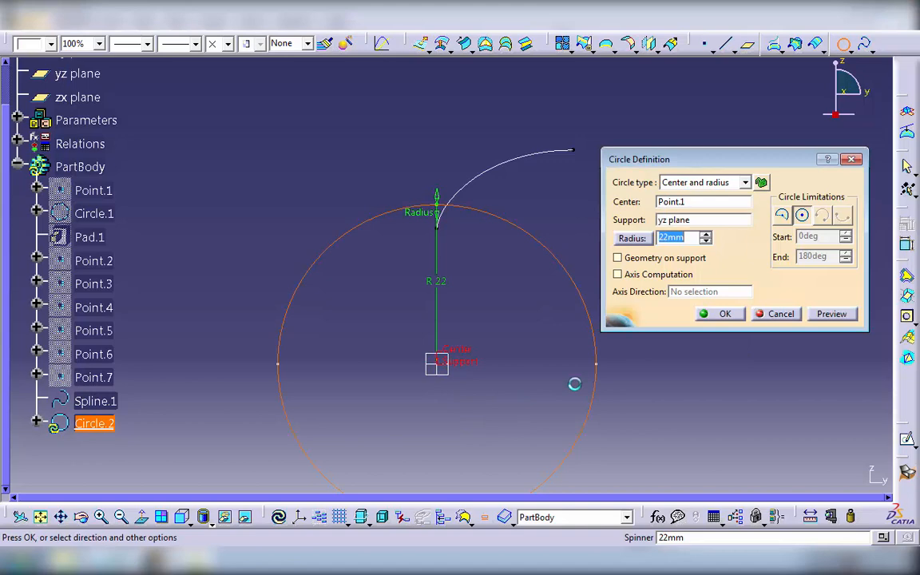
pyautogui.rightClick(689, 238)
pyautogui.click(718, 246)
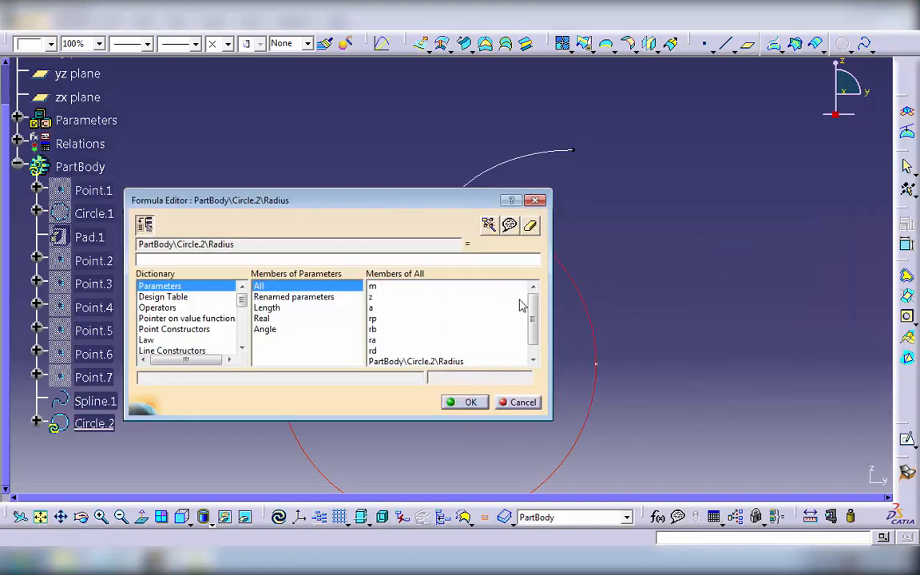
pyautogui.doubleClick(373, 350)
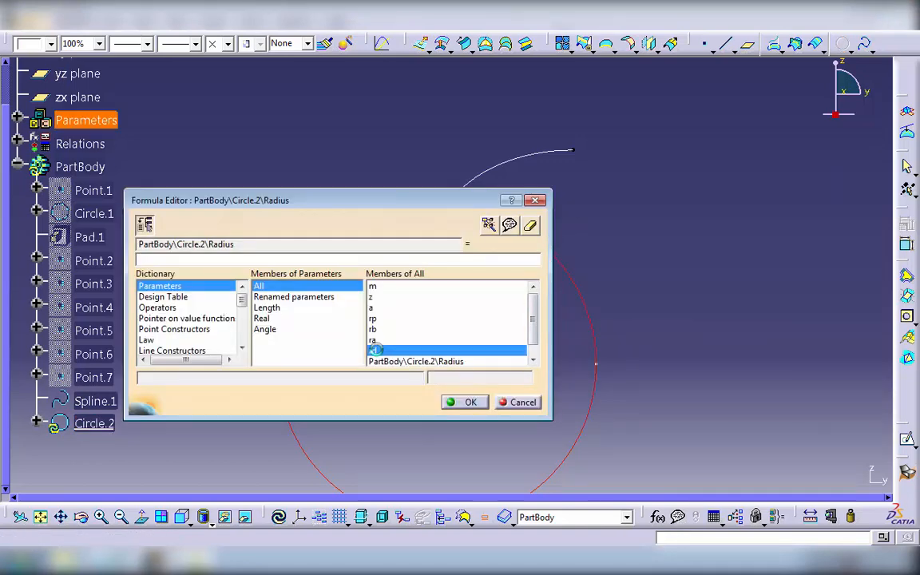
pyautogui.click(468, 402)
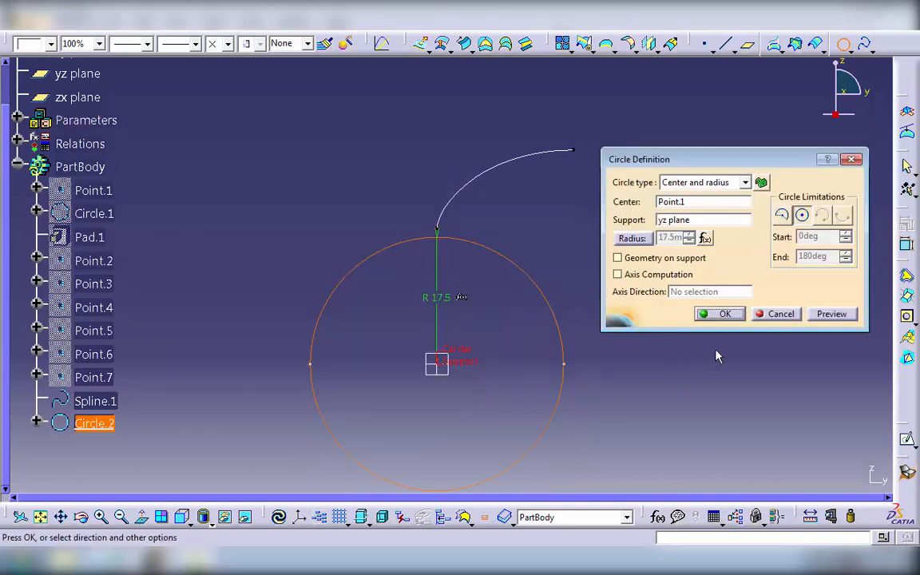
pyautogui.click(721, 312)
# Start a length-type extrapolation of the involute spline, using its end vertex nearest the root circle as the boundary.
pyautogui.keyDown('ctrl'); pyautogui.moveTo(502, 274); pyautogui.dragTo(527, 241, button='middle'); pyautogui.keyUp('ctrl')
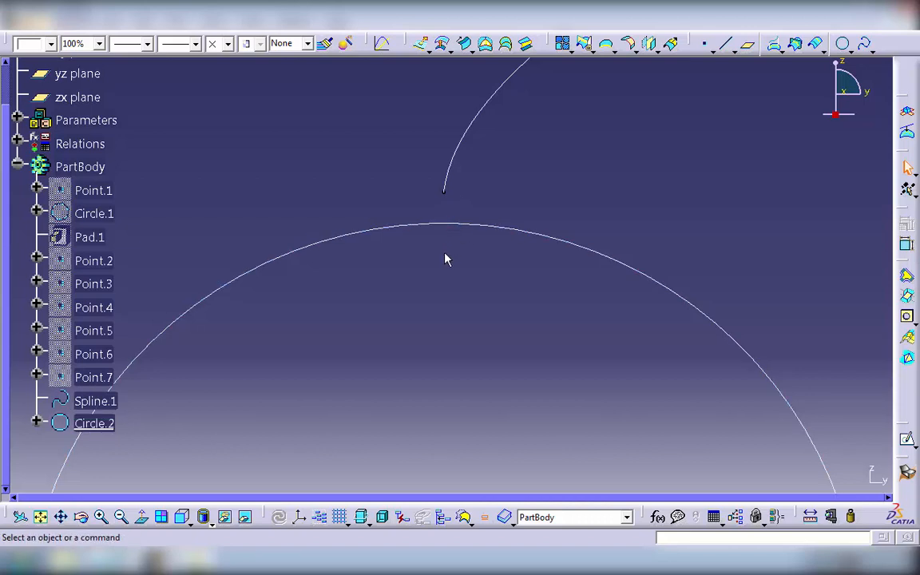
pyautogui.click(18, 165)
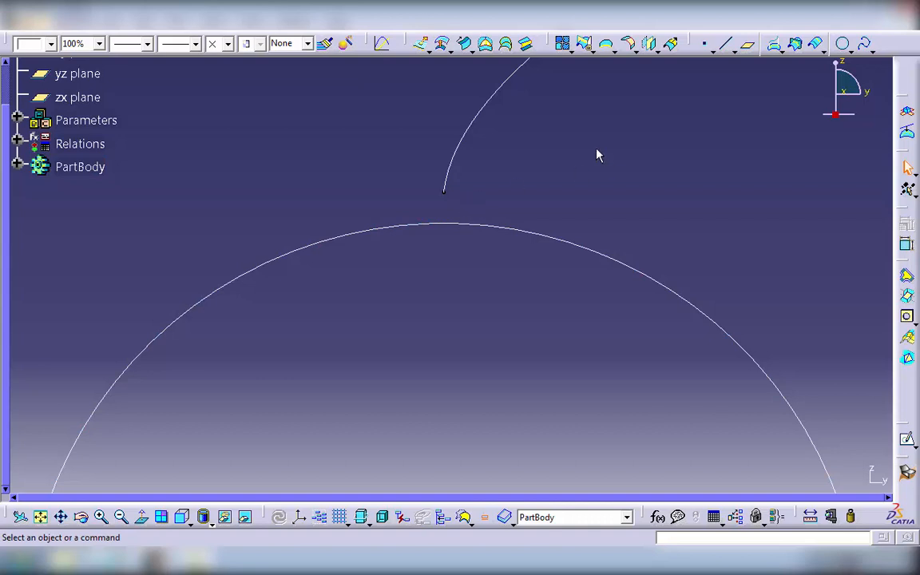
pyautogui.click(671, 45)
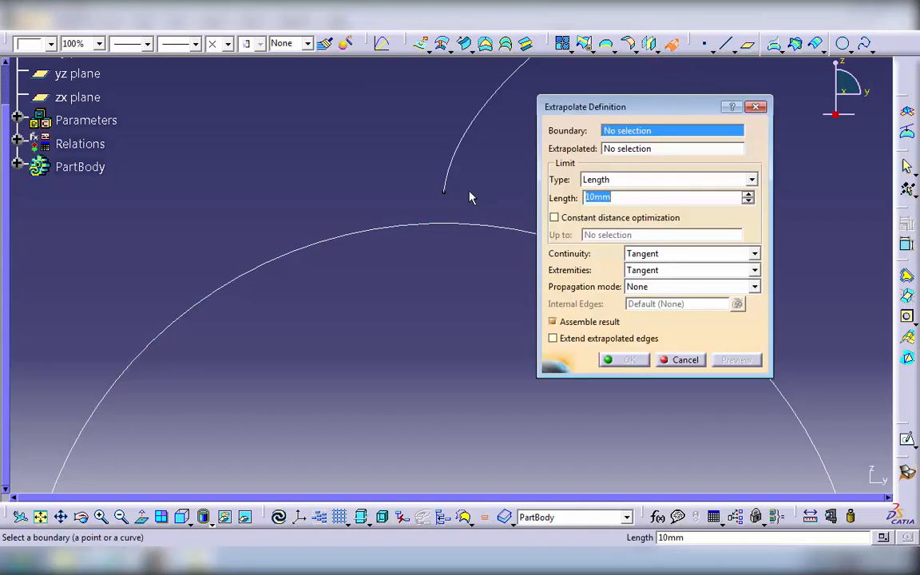
pyautogui.click(445, 192)
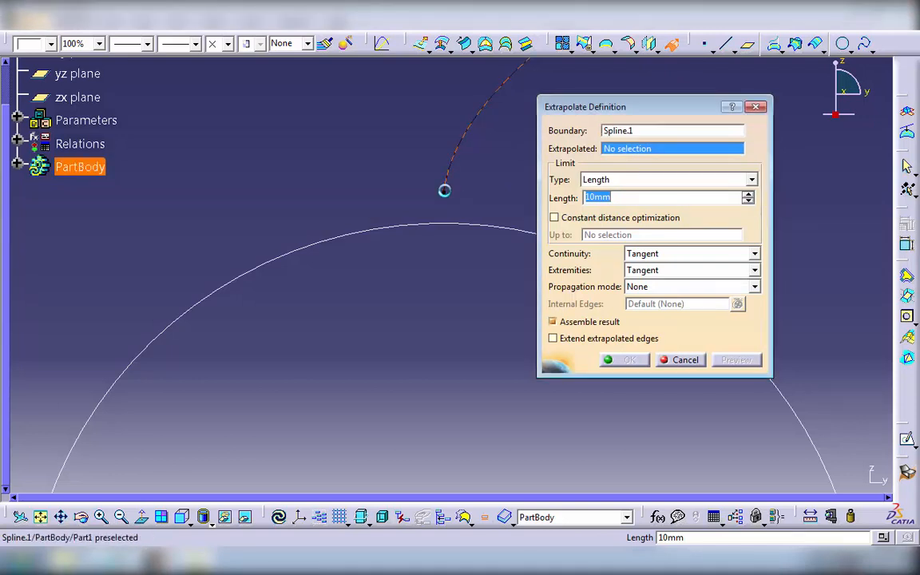
pyautogui.click(679, 130)
pyautogui.click(445, 191)
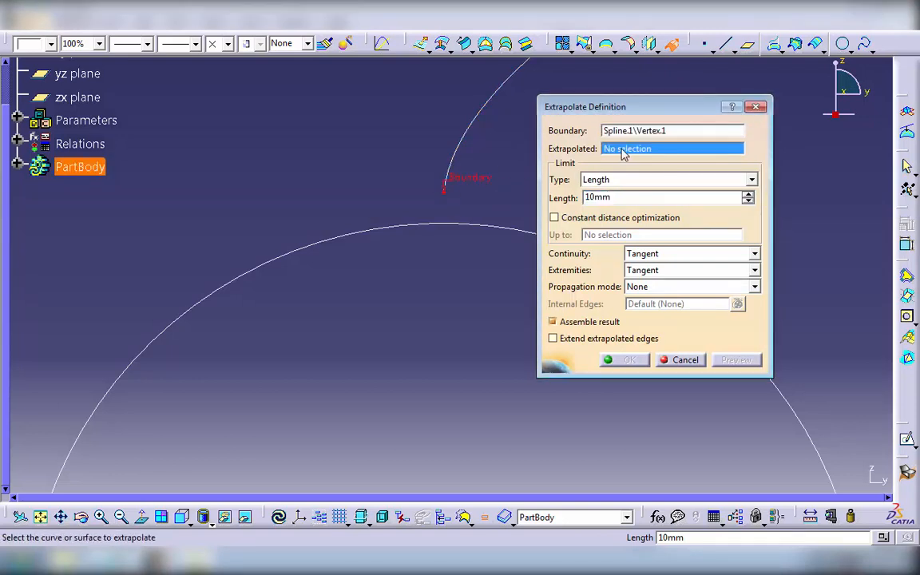
pyautogui.click(467, 140)
# Set the extrapolation's length formula to (rb-rd)*1.5 and accept the tangent extrapolation.
pyautogui.rightClick(665, 199)
pyautogui.click(708, 209)
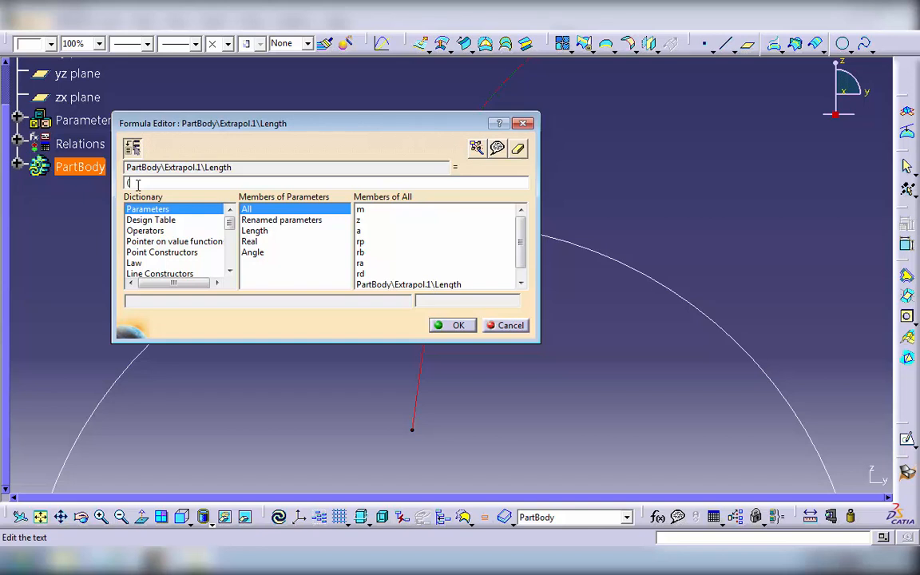
pyautogui.write('(rb-r')
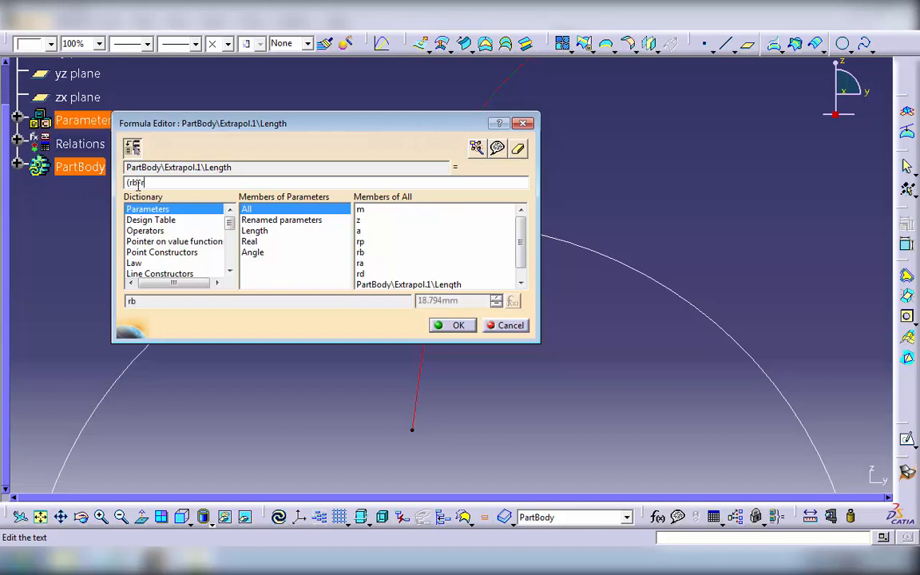
pyautogui.write('d)*1.5')
pyautogui.click(452, 326)
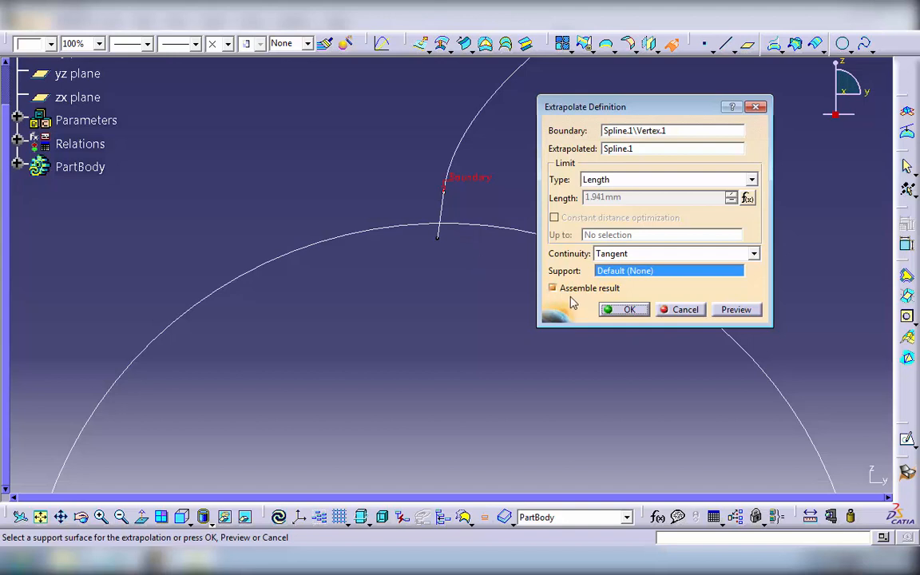
pyautogui.click(635, 310)
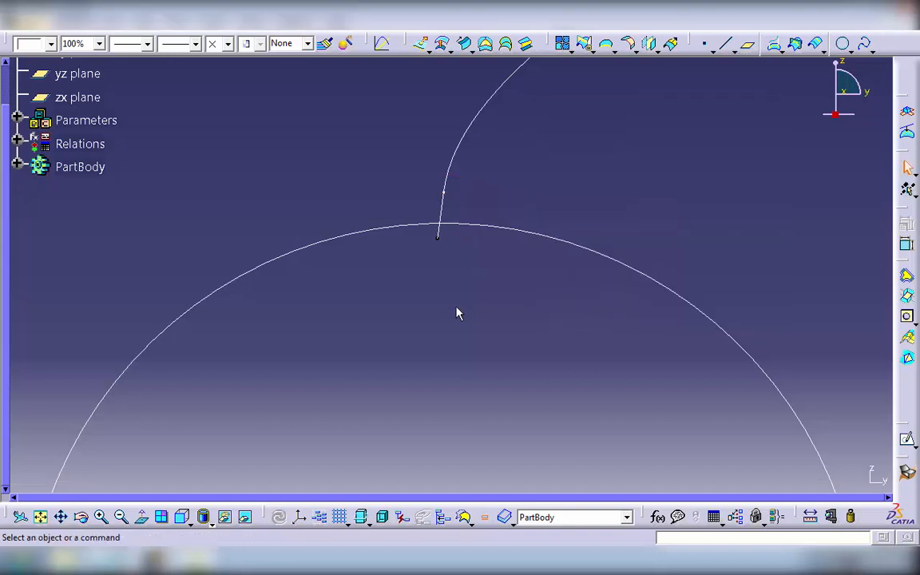
# Start a Corner On Support between the extrapolated involute curve as element 1 and the root circle as element 2.
pyautogui.moveTo(456, 312); pyautogui.dragTo(444, 306, button='middle')
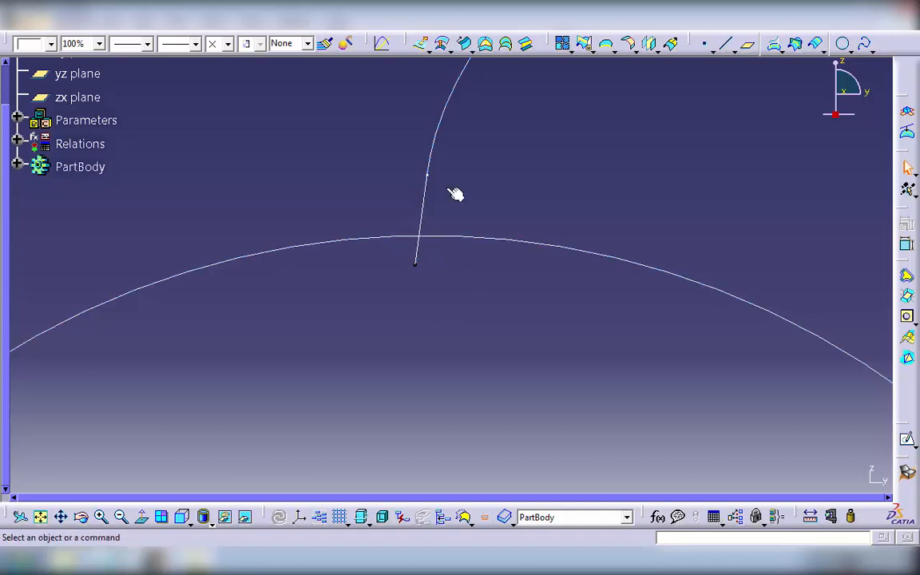
pyautogui.click(850, 53)
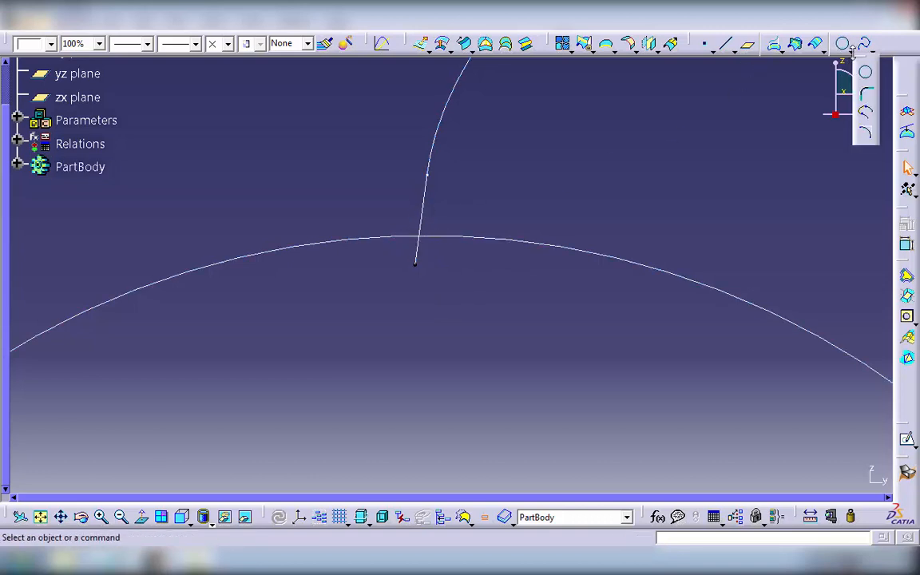
pyautogui.click(867, 95)
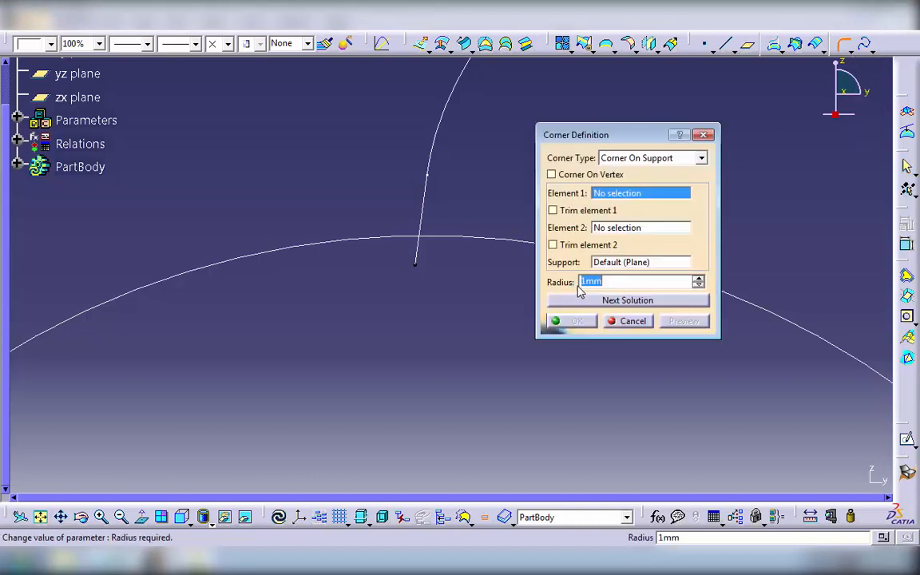
pyautogui.click(444, 140)
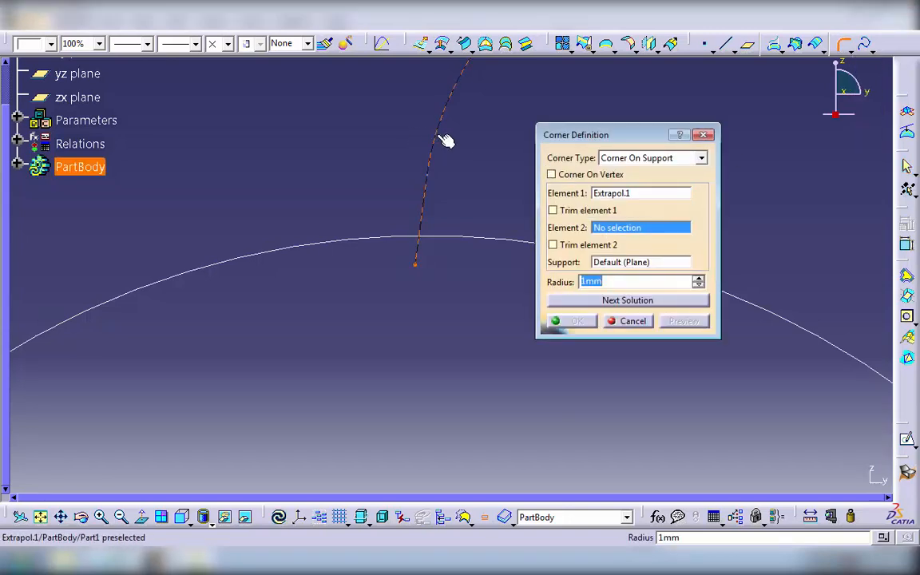
pyautogui.click(460, 237)
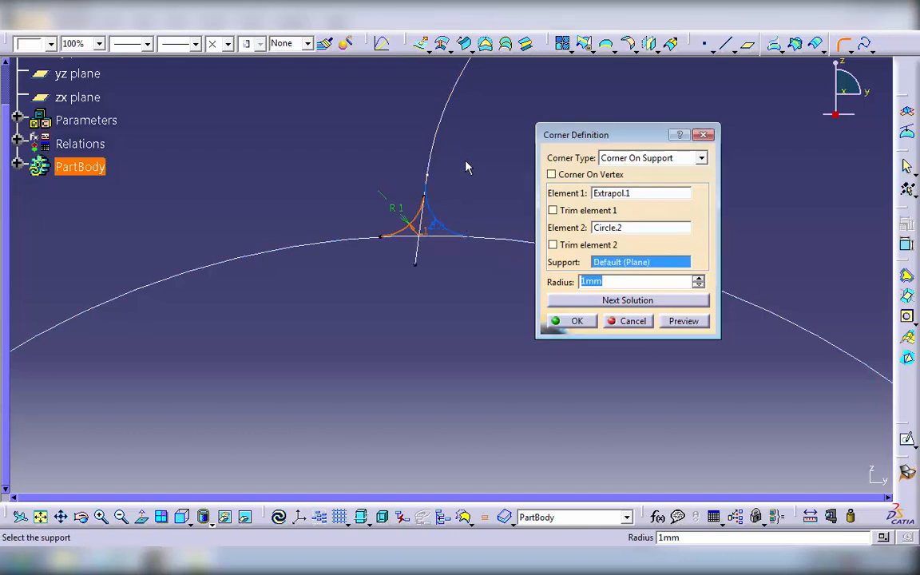
# Set the corner's radius formula to 0.38*m, enable trimming of element 1, and accept the corner.
pyautogui.rightClick(614, 282)
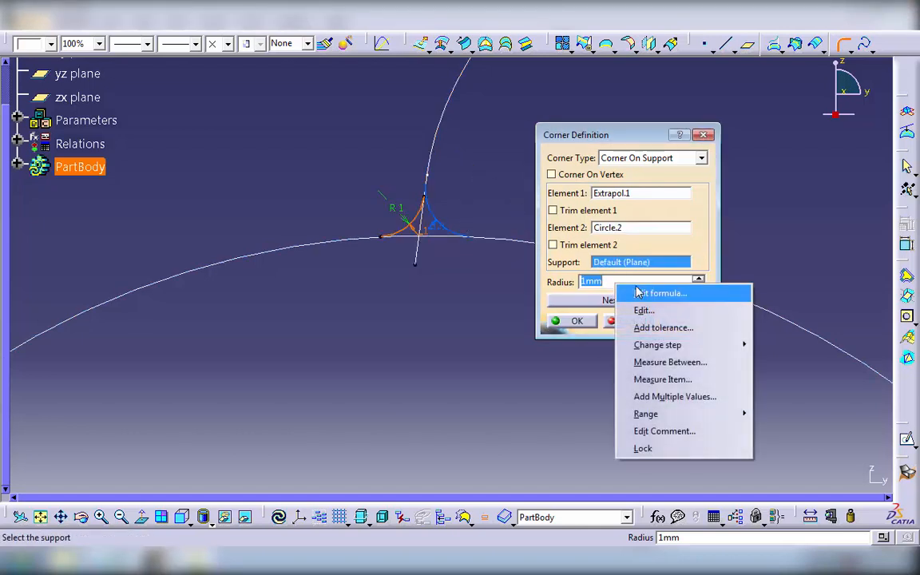
pyautogui.click(639, 293)
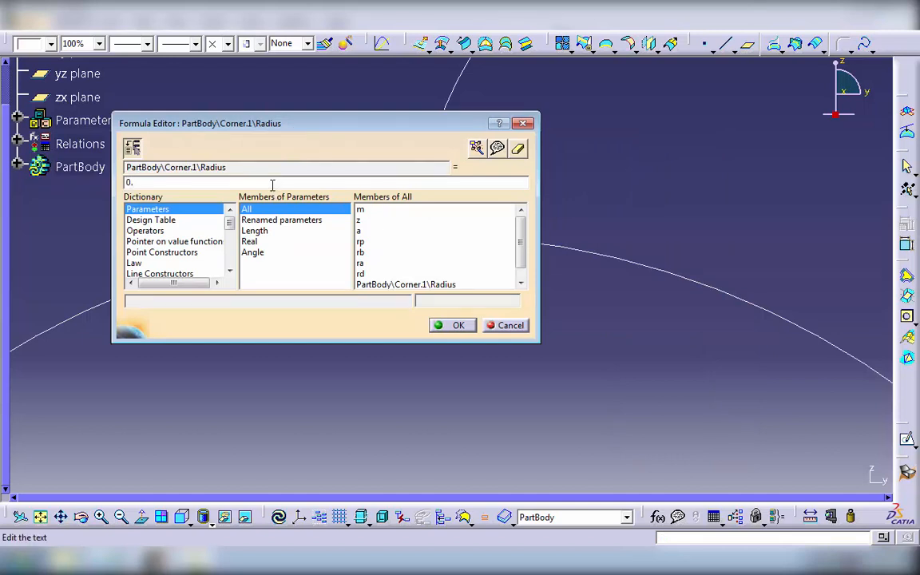
pyautogui.write('0.38*m')
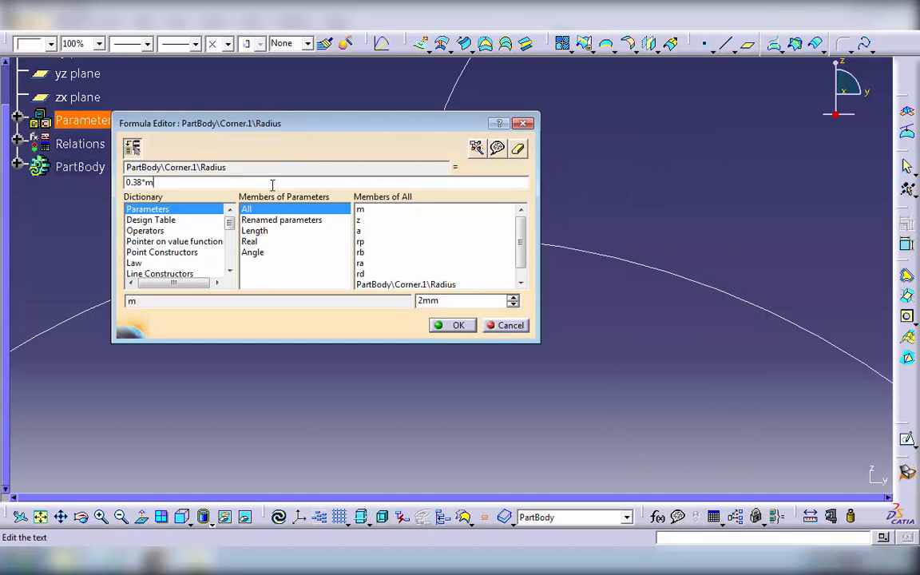
pyautogui.press('Return')
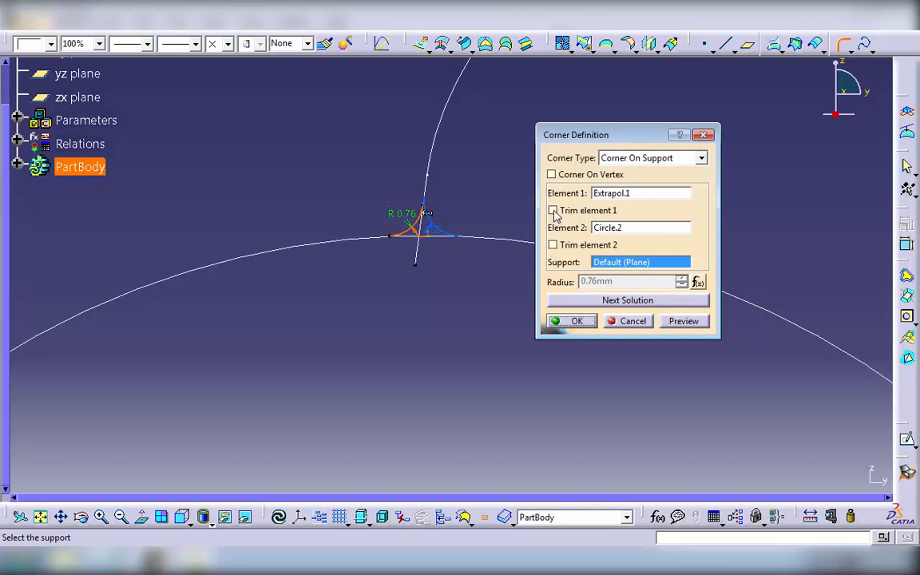
pyautogui.click(553, 211)
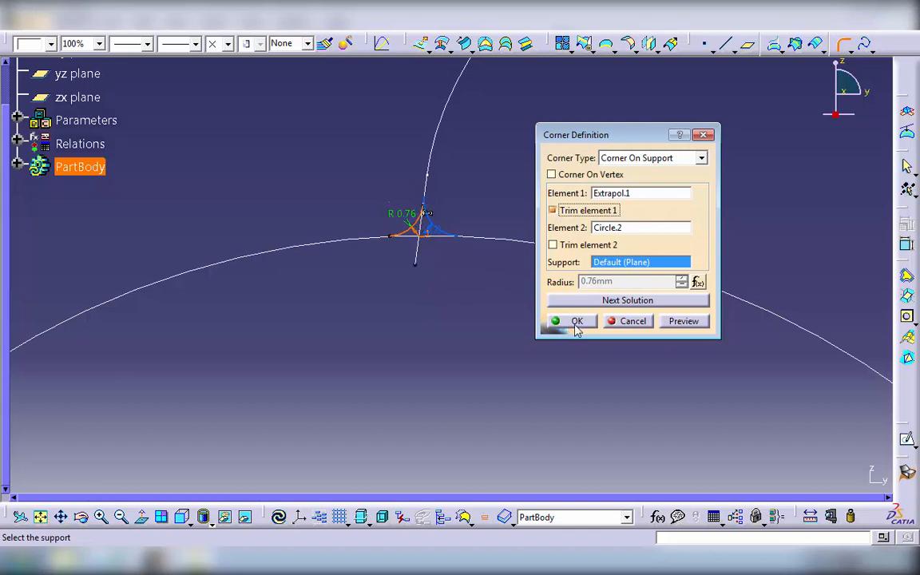
pyautogui.click(684, 321)
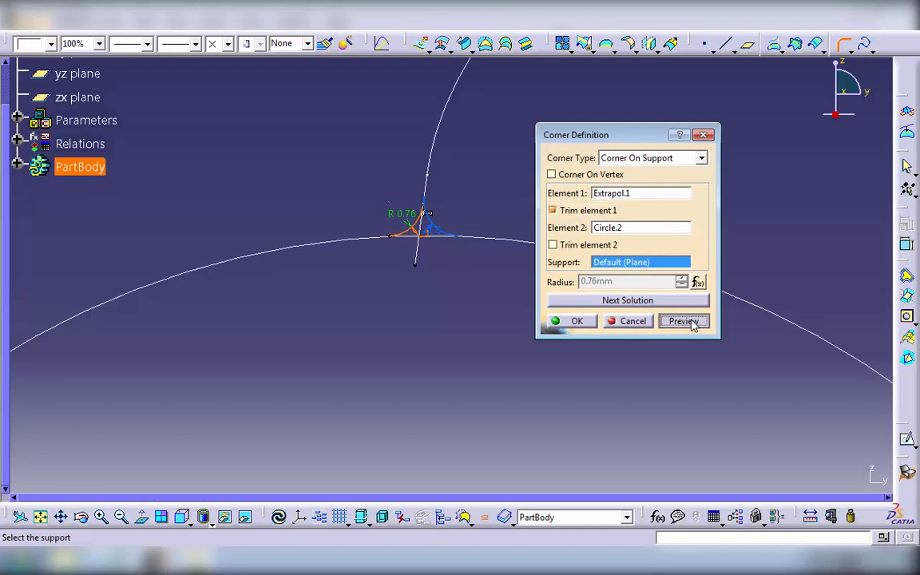
pyautogui.click(557, 326)
pyautogui.moveTo(476, 328); pyautogui.dragTo(468, 421, button='middle')
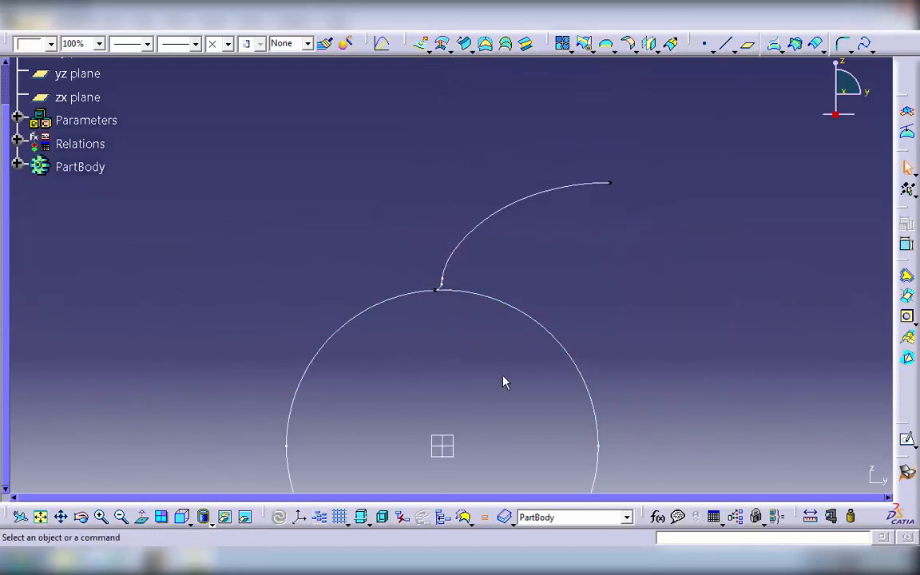
pyautogui.moveTo(504, 382); pyautogui.dragTo(509, 302, button='middle')
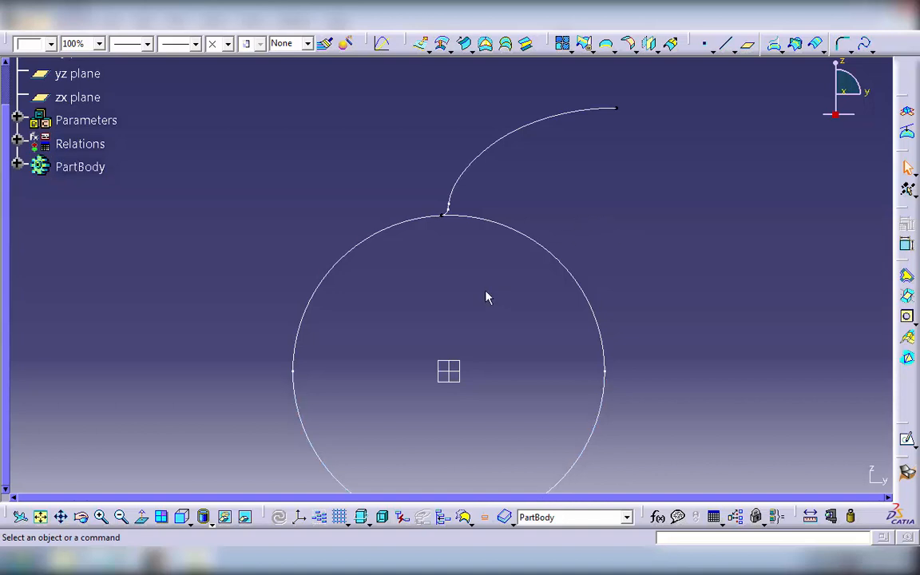
pyautogui.moveTo(486, 298); pyautogui.dragTo(402, 265, button='middle')
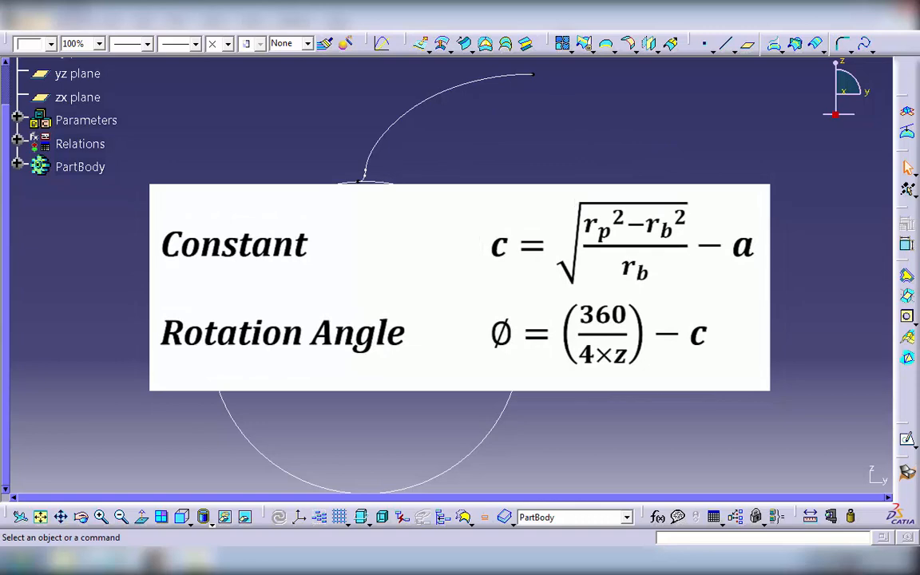
# Add a new single-value parameter of type Angle to the part's formulas.
pyautogui.click(658, 519)
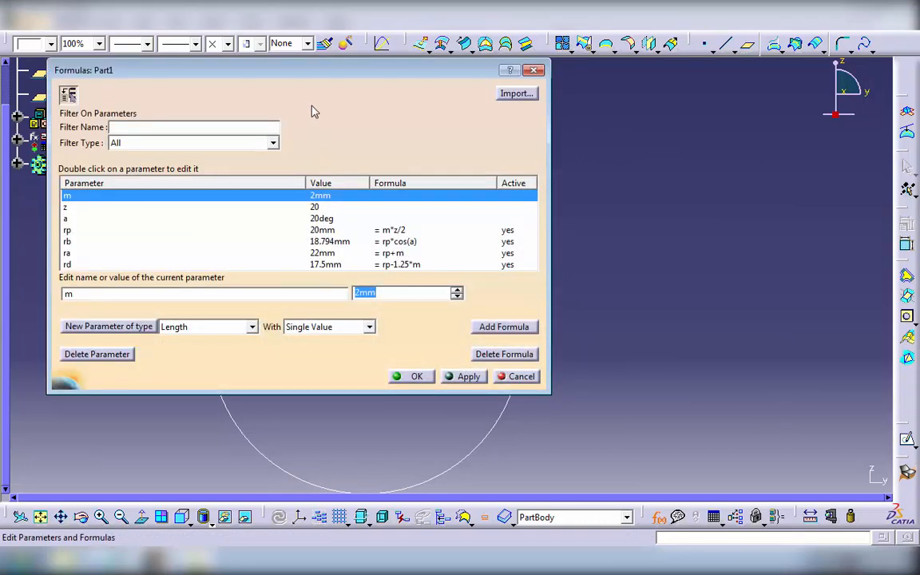
pyautogui.moveTo(303, 71); pyautogui.dragTo(281, 101)
pyautogui.click(206, 359)
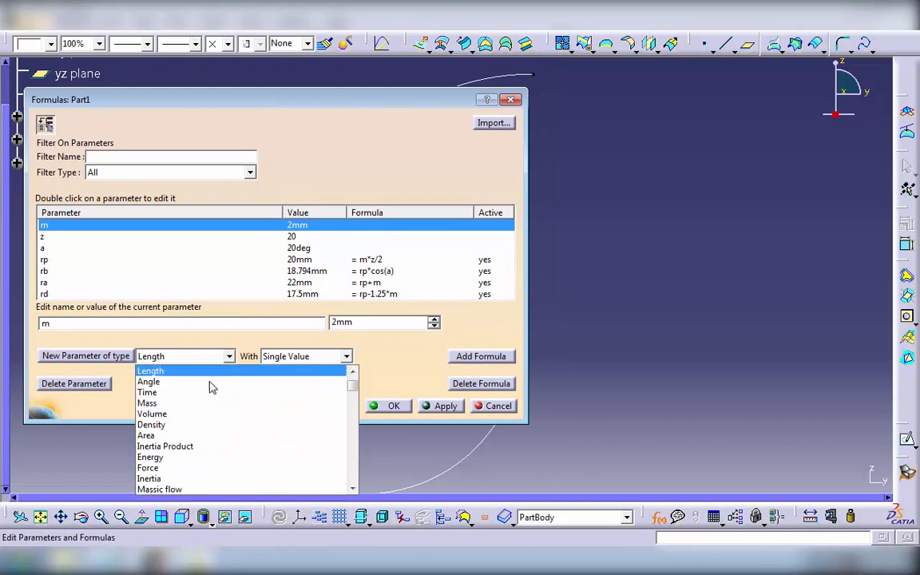
pyautogui.click(200, 381)
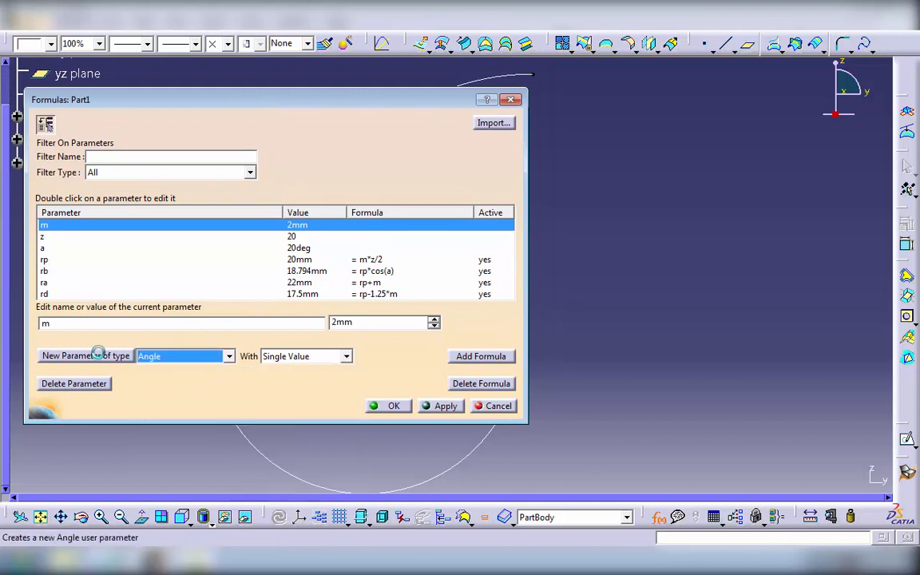
pyautogui.click(97, 355)
# Try to name the new angle parameter a and add a formula to it.
pyautogui.moveTo(98, 322); pyautogui.dragTo(14, 322)
pyautogui.write('a')
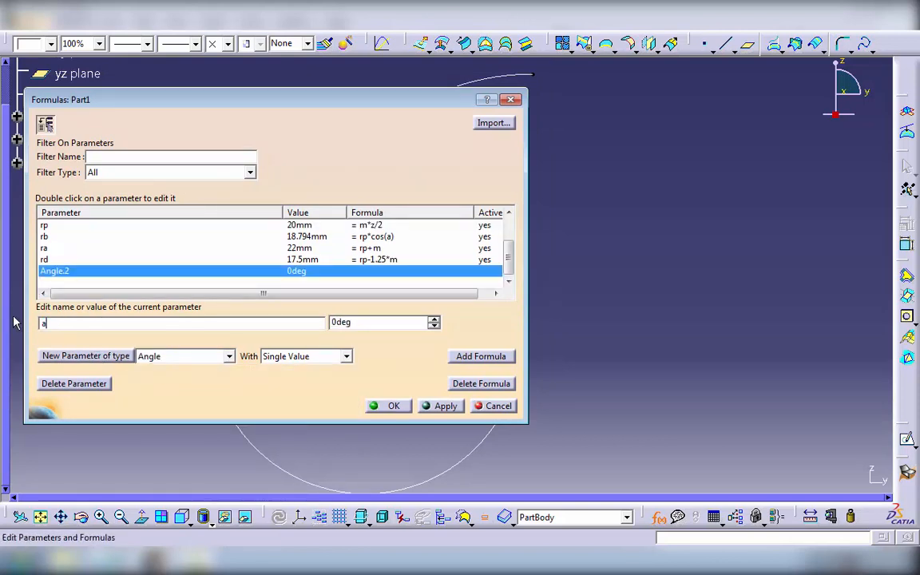
pyautogui.click(472, 356)
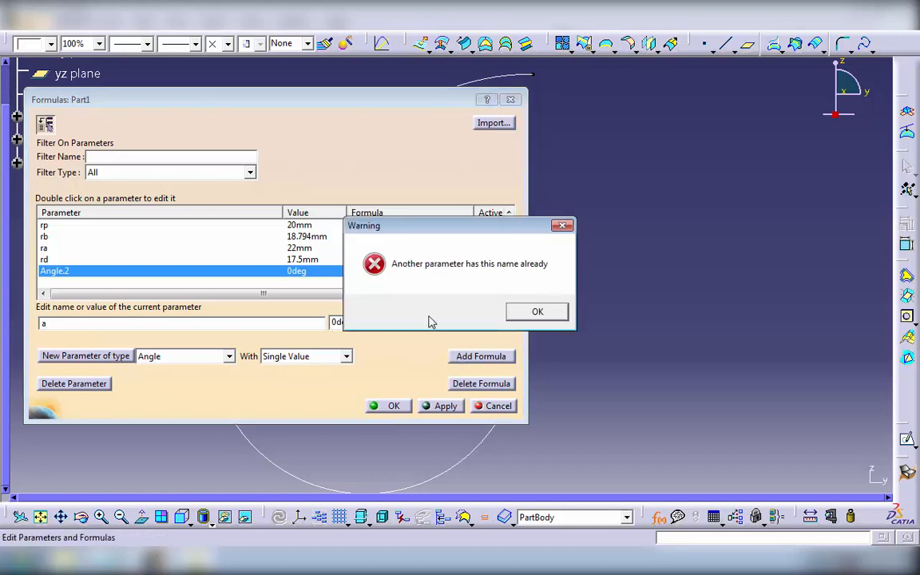
pyautogui.click(514, 315)
# Rename the new angle parameter as c and give it the formula sqrt(rp*rp-rb*rb)/rb*1rad-a, copied from the text notes.
pyautogui.moveTo(100, 323); pyautogui.dragTo(24, 321)
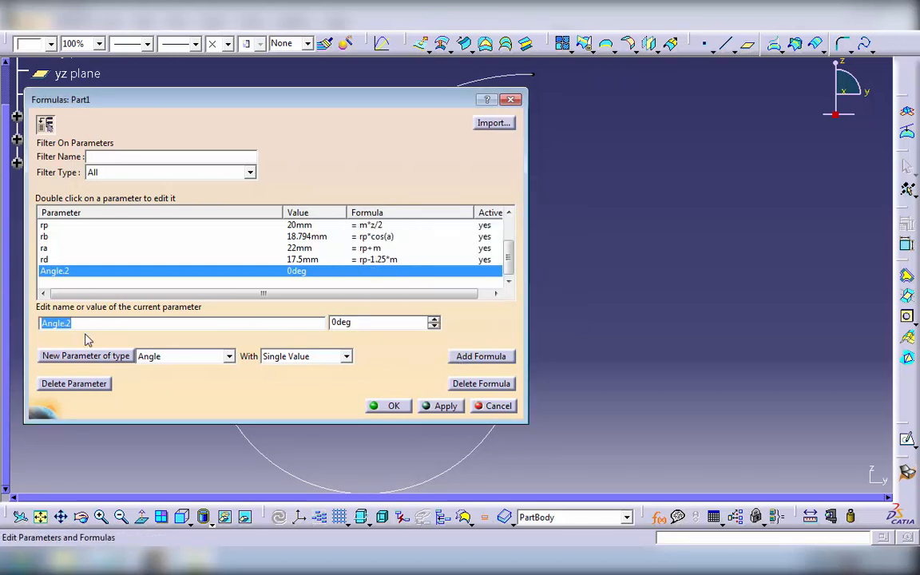
pyautogui.write('c')
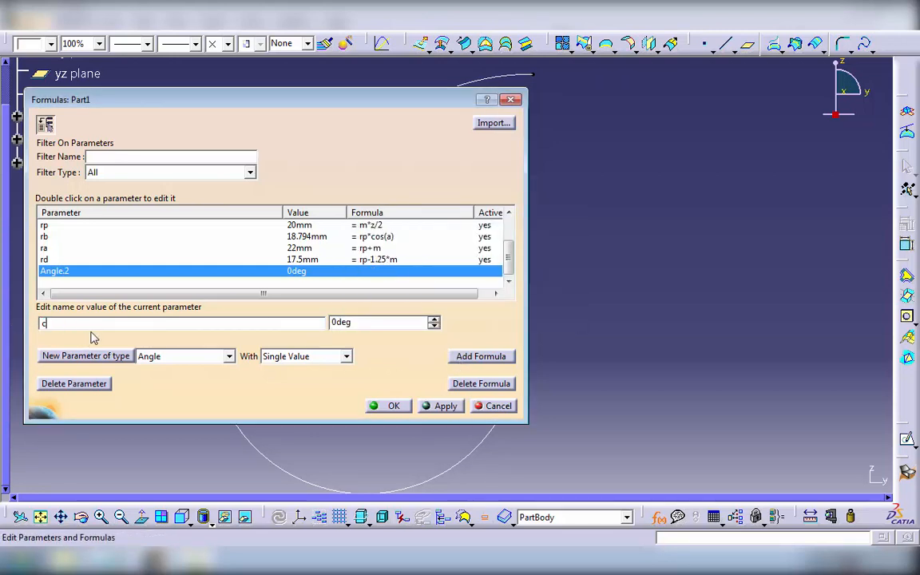
pyautogui.click(474, 358)
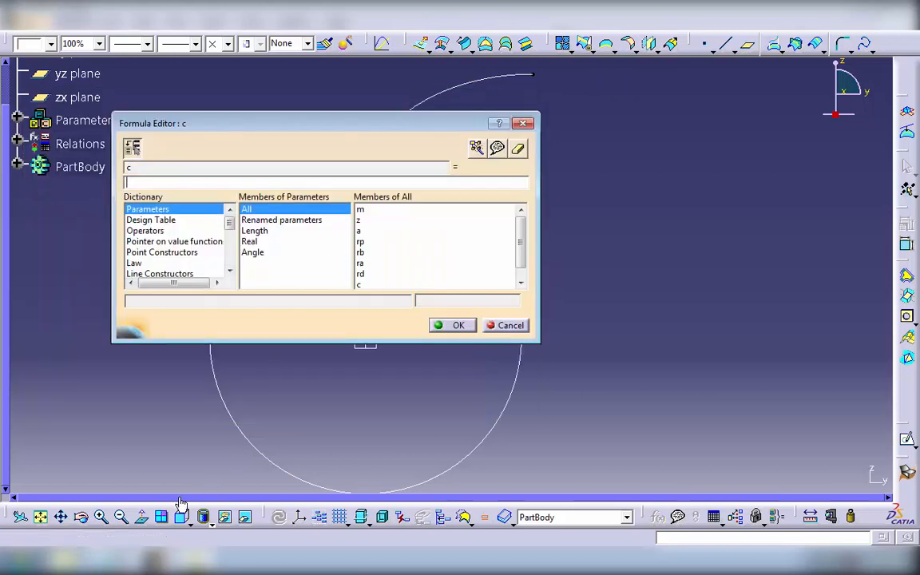
pyautogui.click(165, 555)
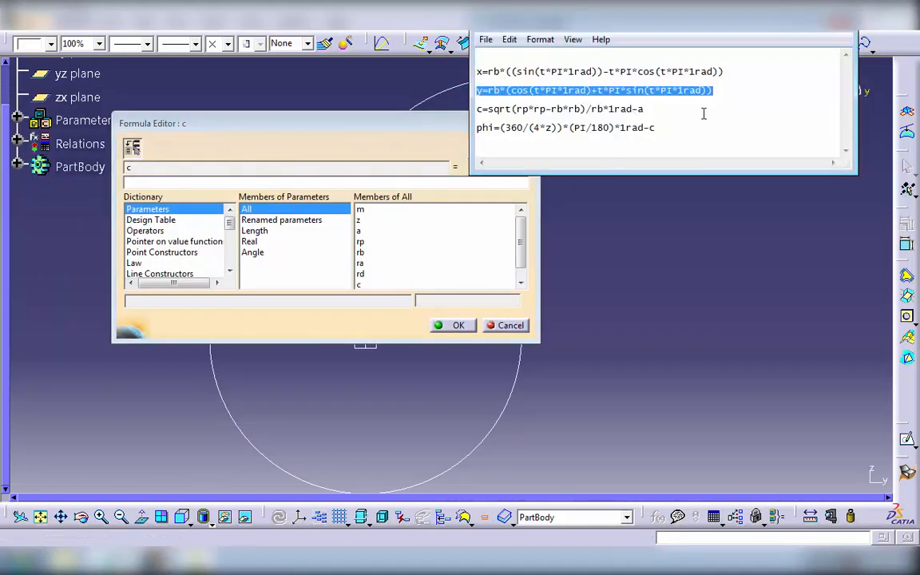
pyautogui.moveTo(655, 111); pyautogui.dragTo(491, 114)
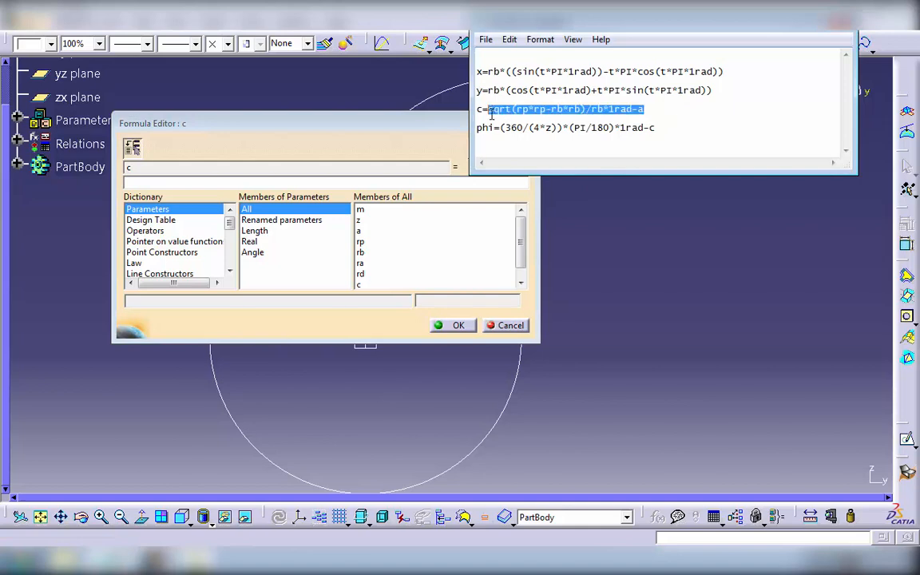
pyautogui.rightClick(534, 109)
pyautogui.click(568, 153)
pyautogui.rightClick(177, 182)
pyautogui.click(212, 243)
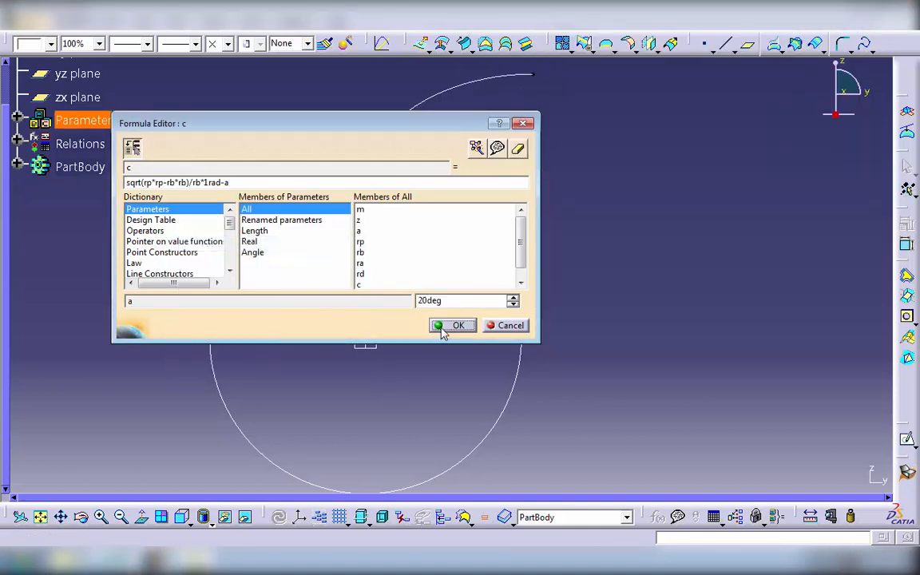
pyautogui.click(448, 326)
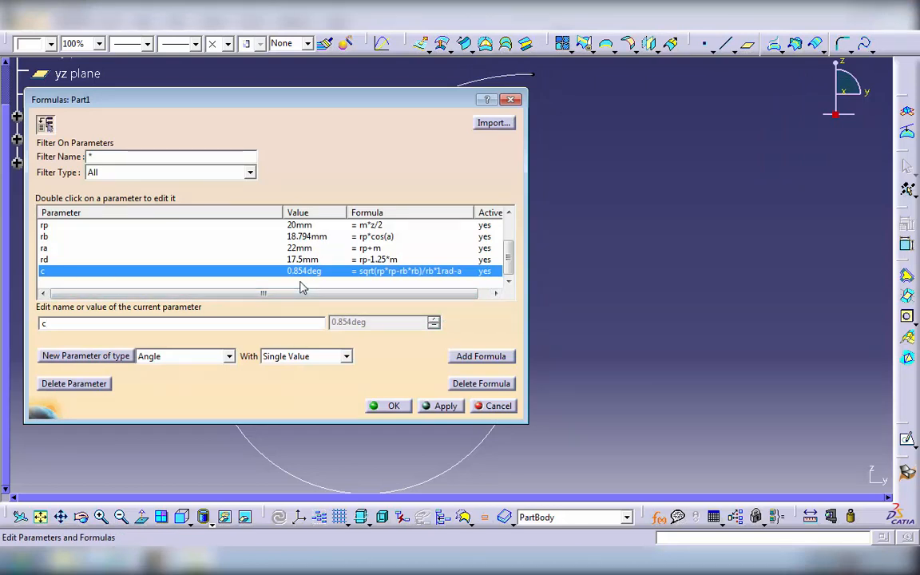
# Add another single-value parameter of type Angle and name it phi.
pyautogui.click(88, 356)
pyautogui.moveTo(79, 322); pyautogui.dragTo(33, 321)
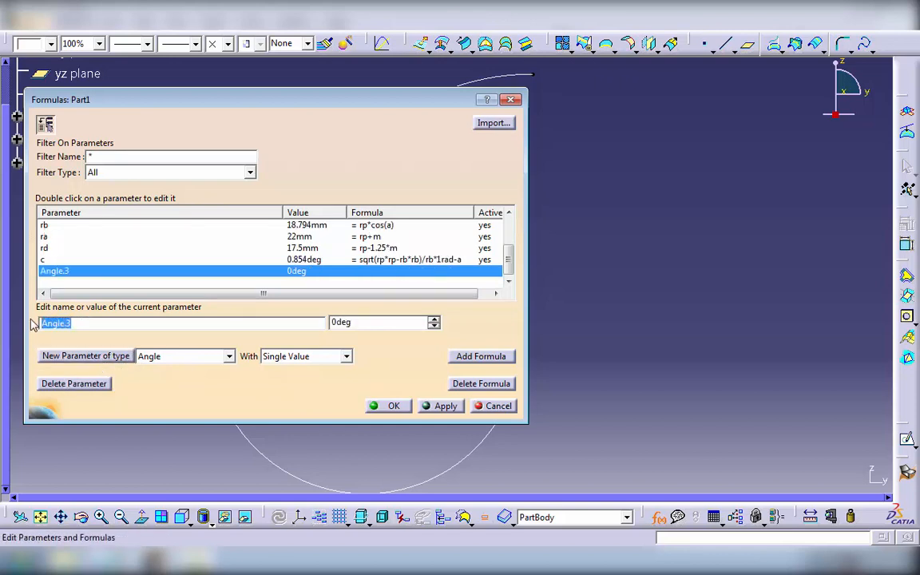
pyautogui.write('phi')
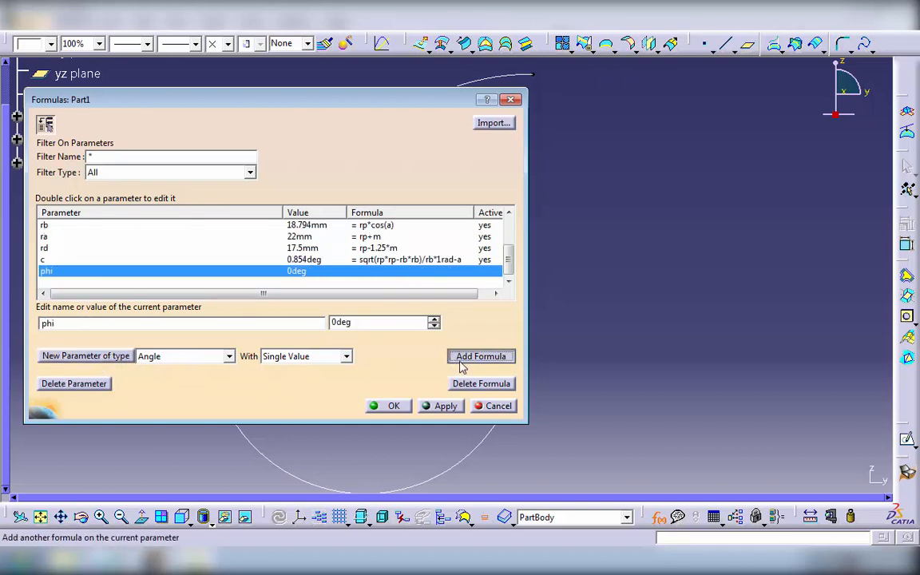
# Give phi the formula (360/(4*z))*(PI/180)*1rad-c, copied from the text notes, and accept the part's formulas.
pyautogui.click(466, 357)
pyautogui.hotkey('alt', 'Tab')
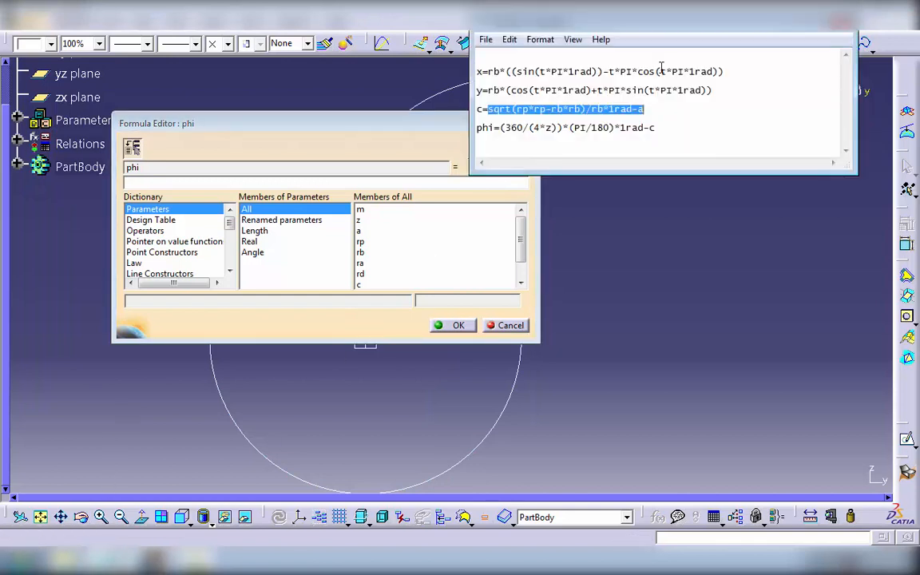
pyautogui.moveTo(656, 127); pyautogui.dragTo(505, 128)
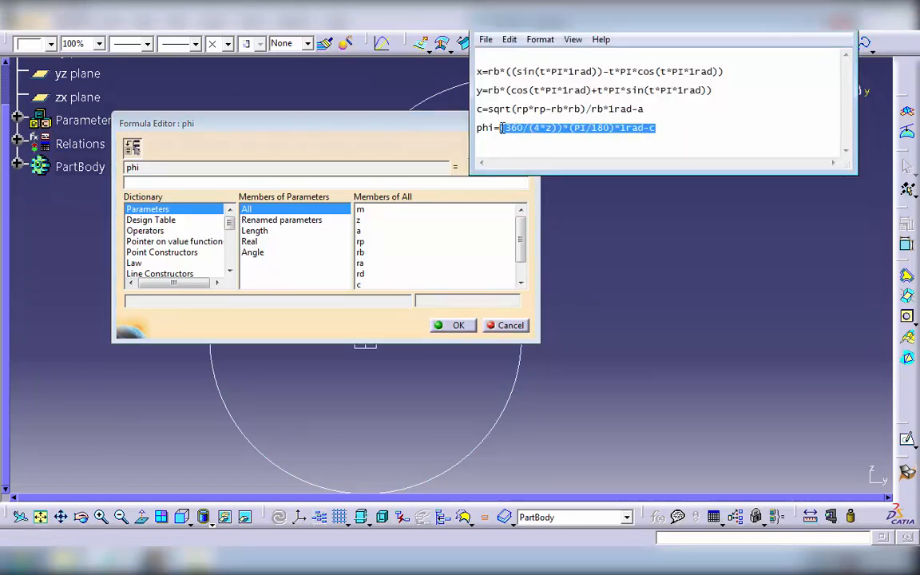
pyautogui.rightClick(513, 128)
pyautogui.click(531, 172)
pyautogui.click(299, 182)
pyautogui.rightClick(328, 182)
pyautogui.click(335, 243)
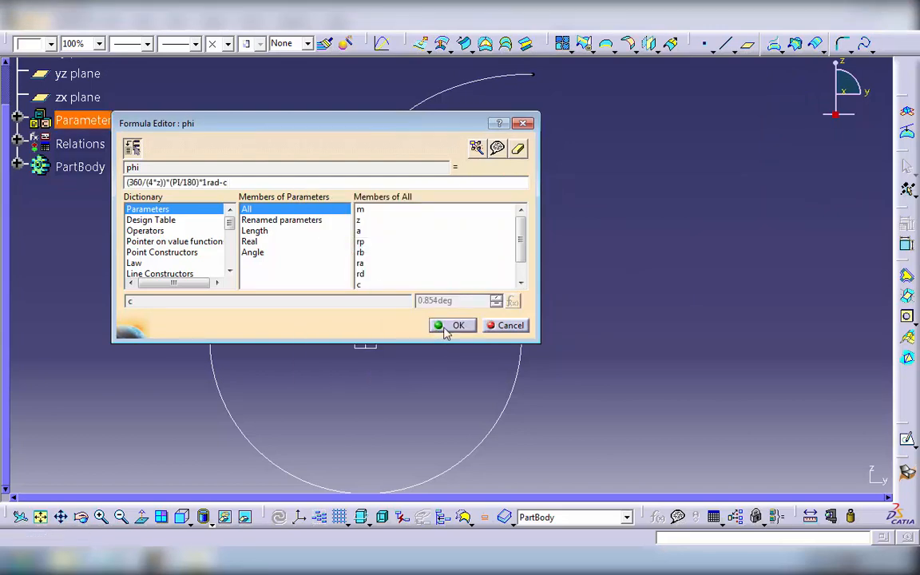
pyautogui.click(446, 330)
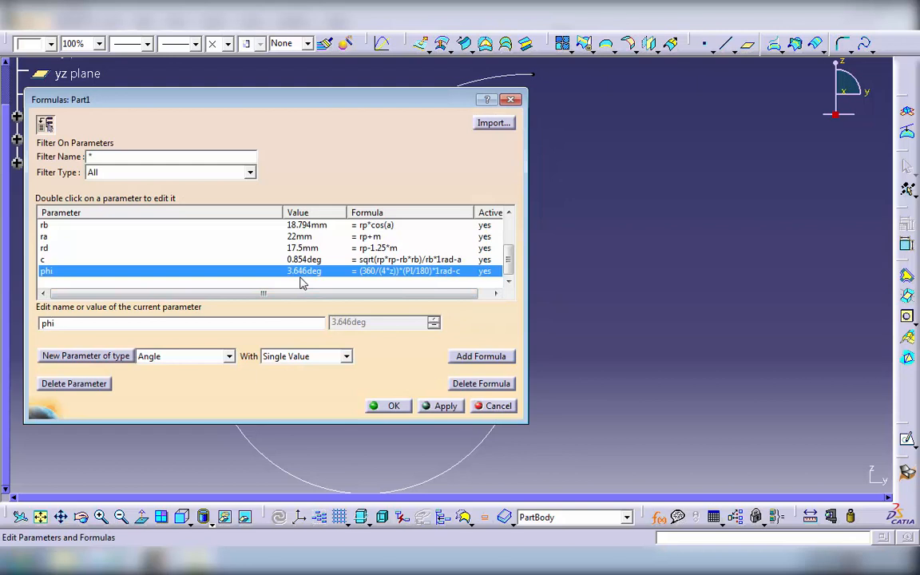
pyautogui.click(389, 405)
# Start an Angle/Normal to plane reference plane with the X axis as rotation axis and the zx plane as reference.
pyautogui.moveTo(439, 332); pyautogui.dragTo(518, 265, button='middle')
pyautogui.click(504, 324)
pyautogui.scroll(2, 196, 239)
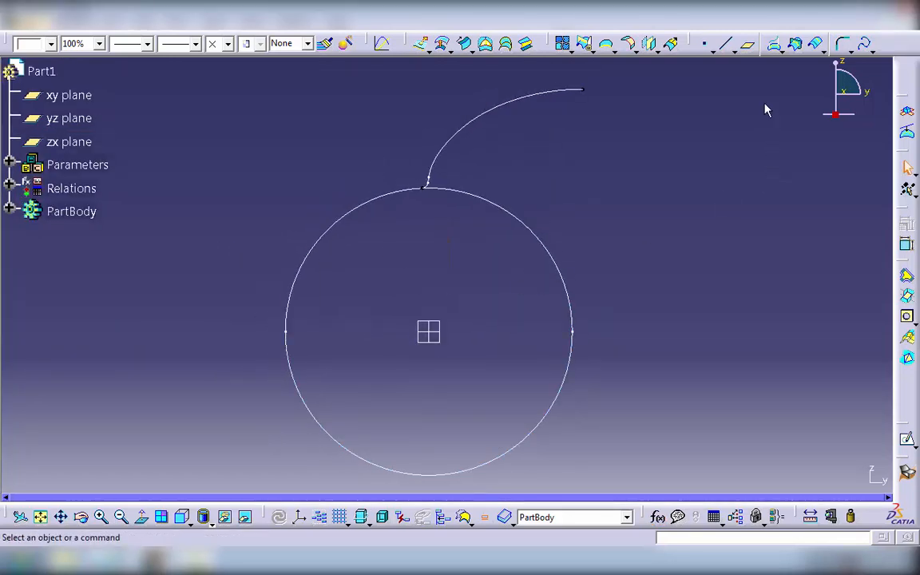
pyautogui.click(748, 44)
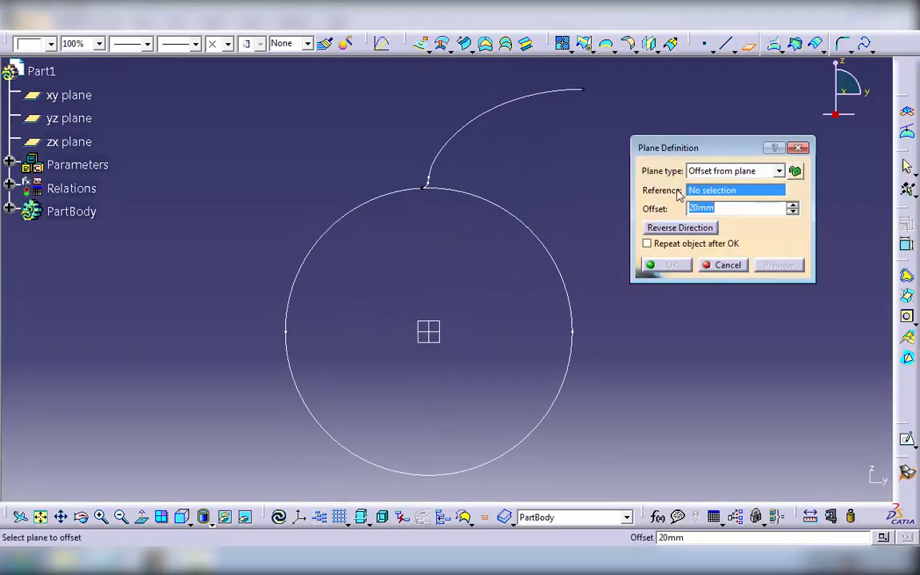
pyautogui.click(724, 172)
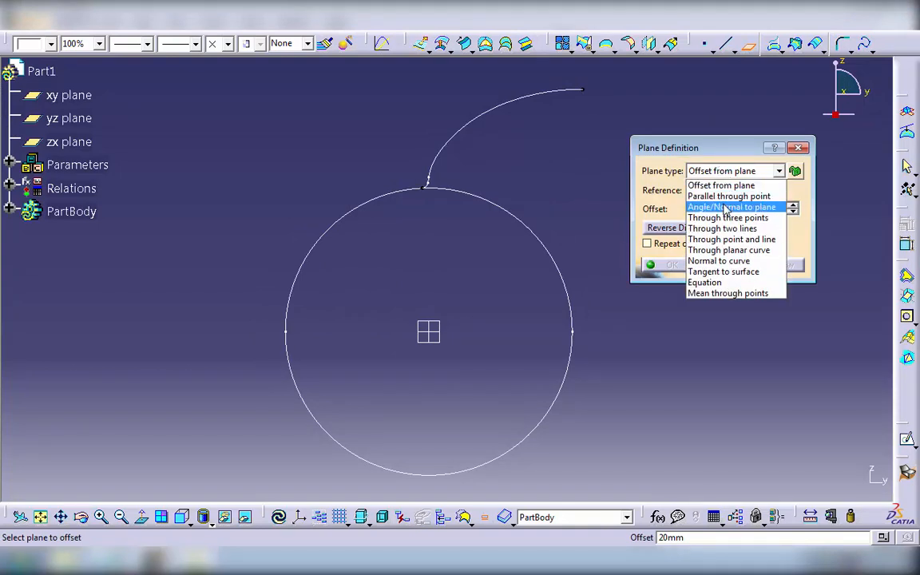
pyautogui.click(725, 210)
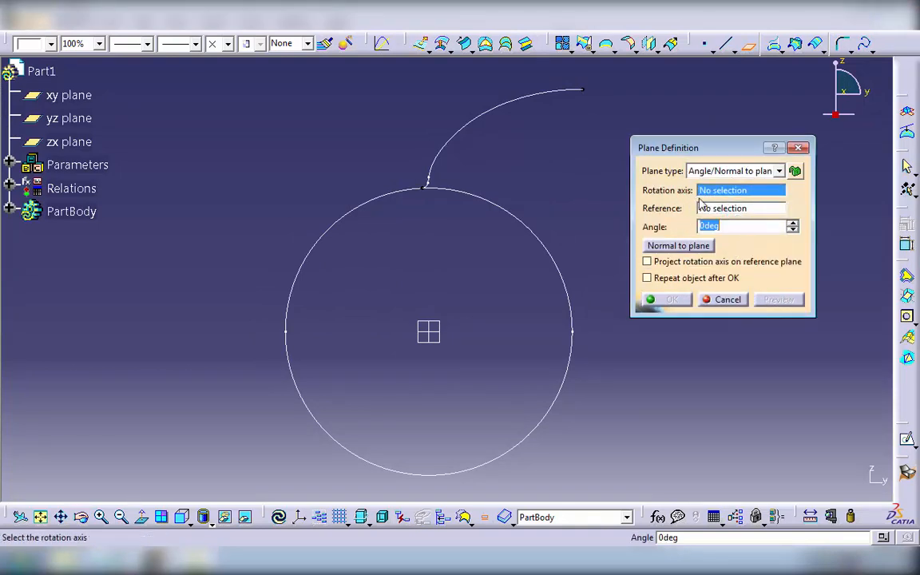
pyautogui.rightClick(744, 190)
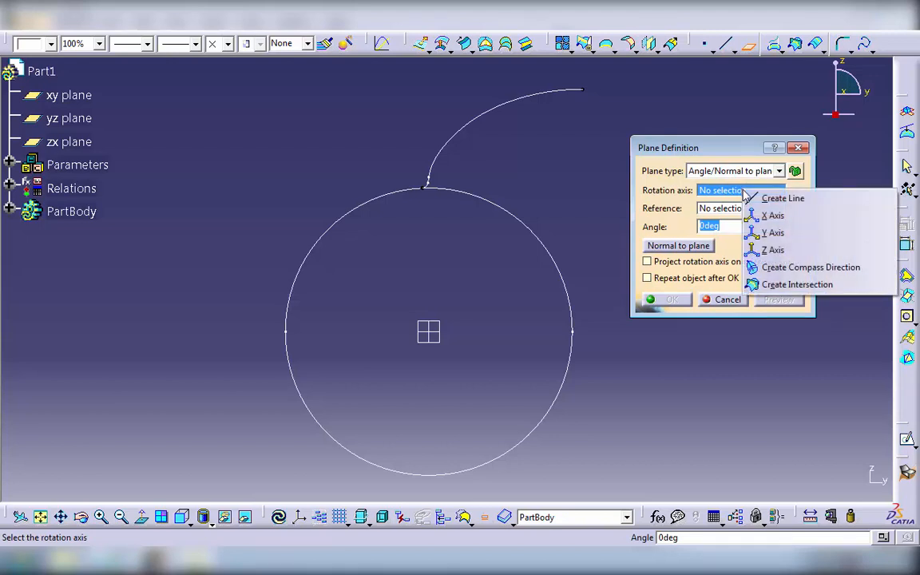
pyautogui.click(753, 213)
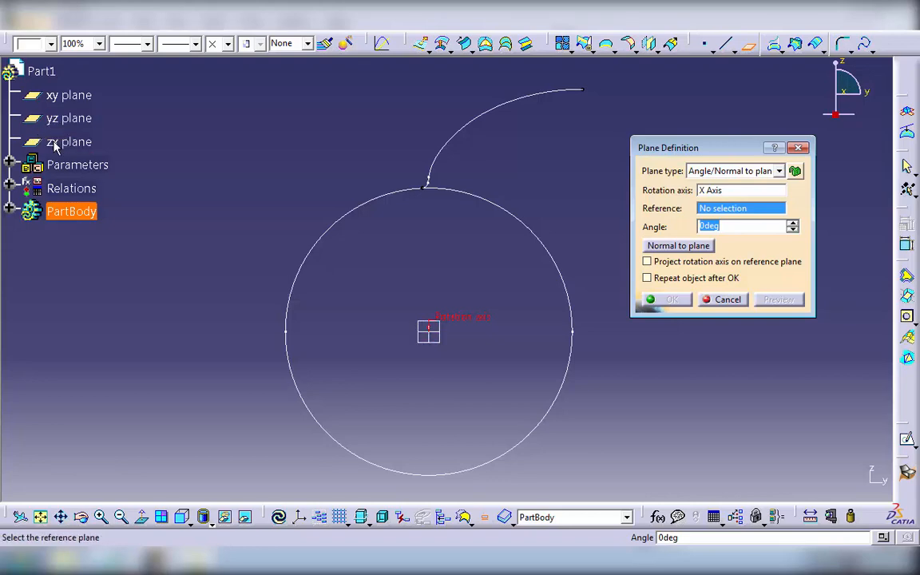
pyautogui.click(69, 141)
# Drive the new plane's angle with a formula equal to phi and accept the plane.
pyautogui.moveTo(468, 332); pyautogui.dragTo(320, 329, button='middle')
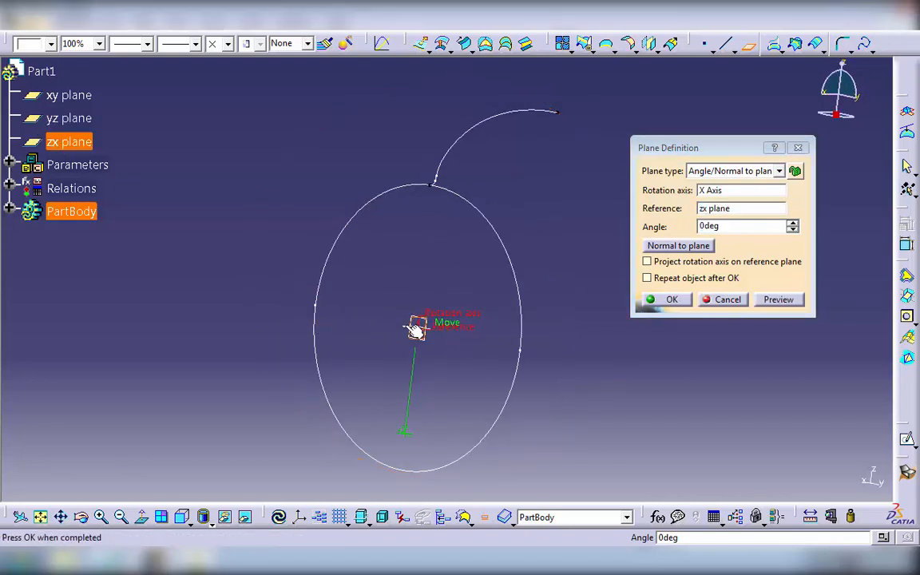
pyautogui.moveTo(414, 329); pyautogui.dragTo(539, 317, button='middle')
pyautogui.moveTo(730, 226); pyautogui.dragTo(677, 226)
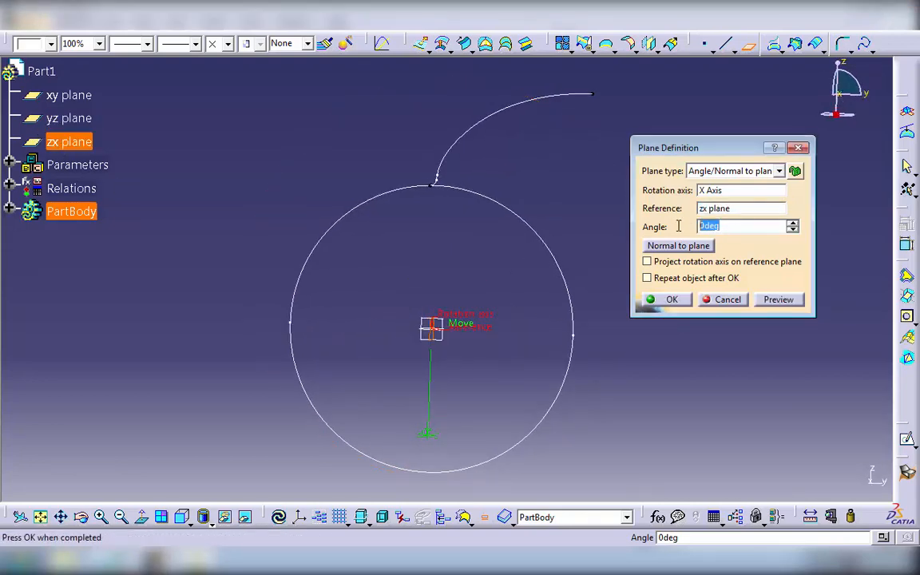
pyautogui.rightClick(745, 228)
pyautogui.click(788, 233)
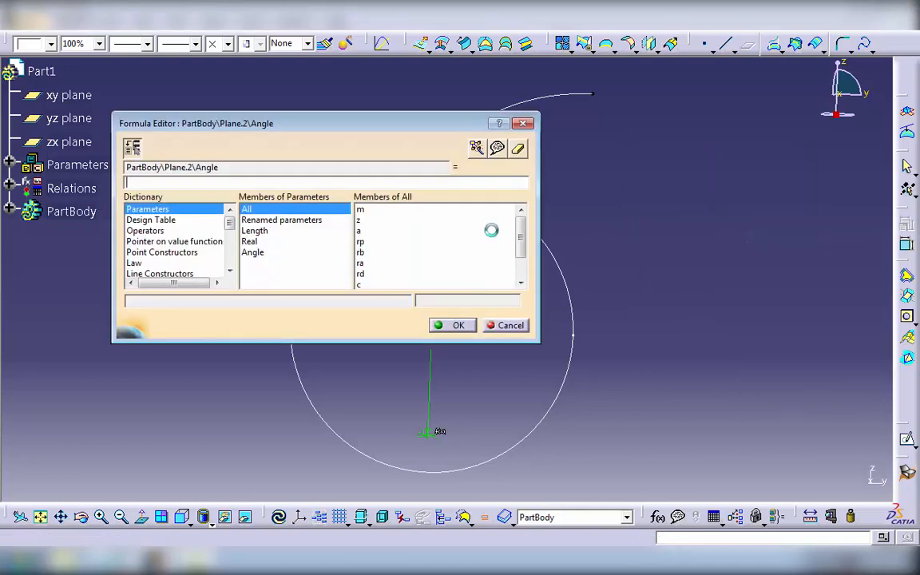
pyautogui.moveTo(321, 130); pyautogui.dragTo(292, 124)
pyautogui.moveTo(487, 232); pyautogui.dragTo(486, 248)
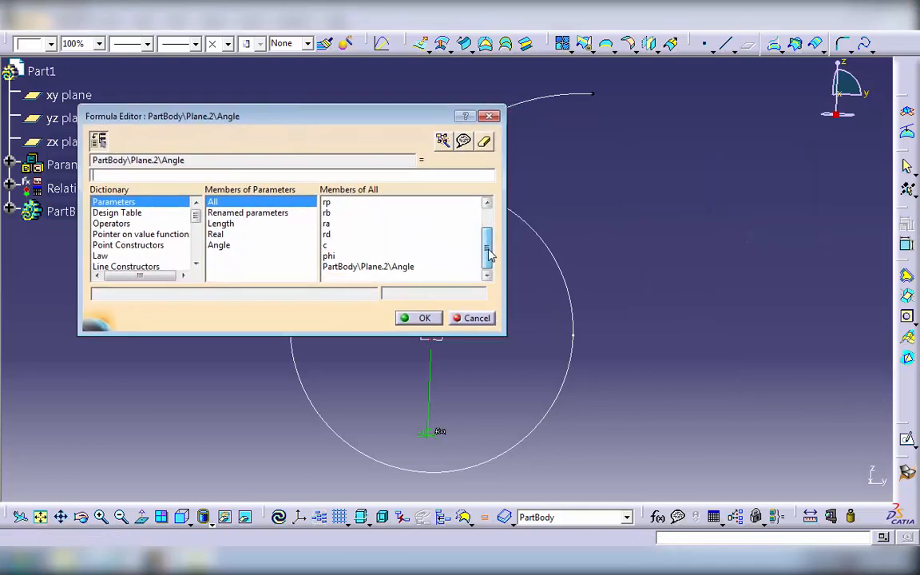
pyautogui.doubleClick(335, 255)
pyautogui.click(417, 318)
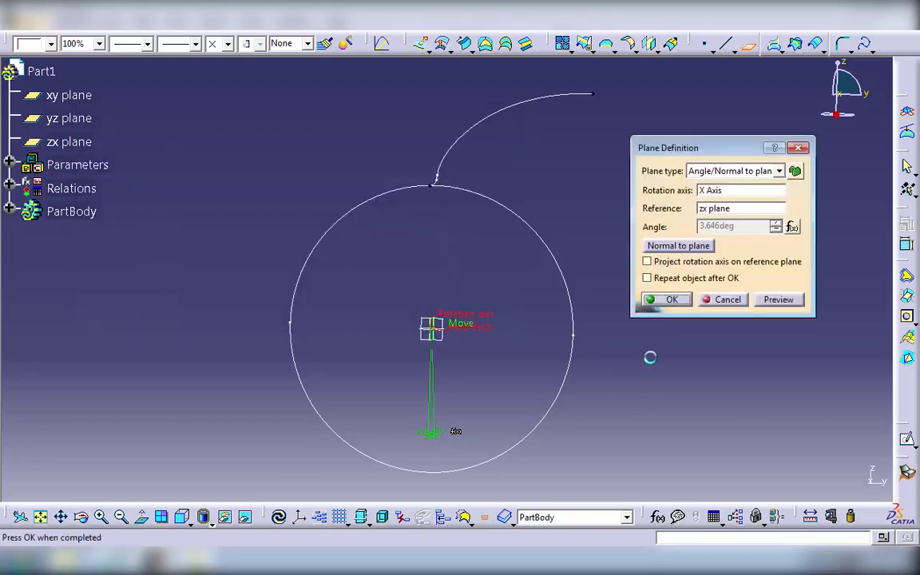
pyautogui.click(669, 300)
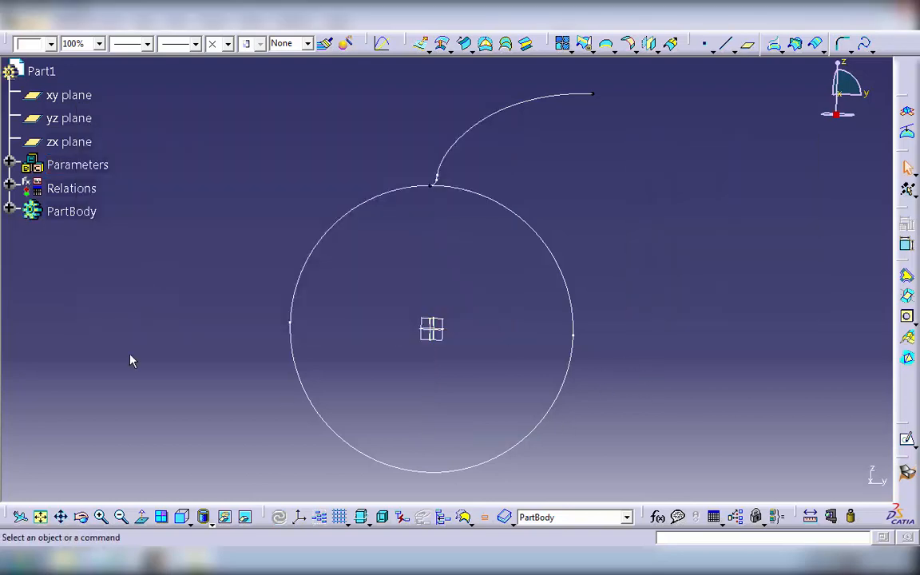
pyautogui.click(9, 210)
pyautogui.scroll(-3, 87, 279)
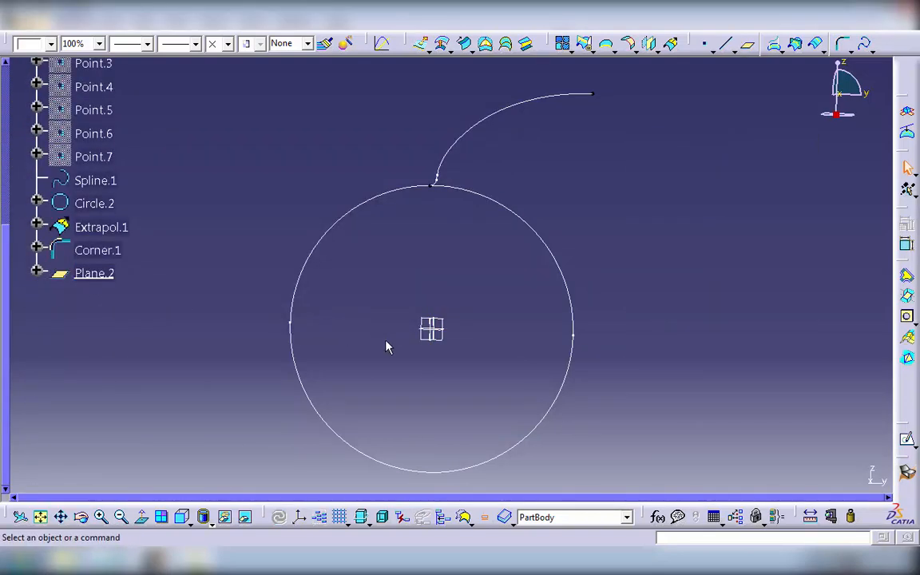
pyautogui.scroll(5, 2, 246)
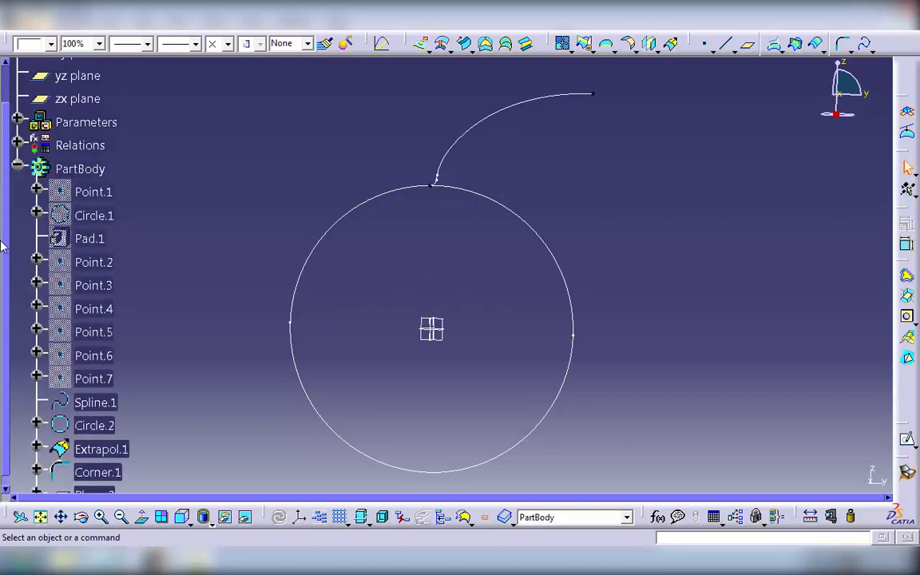
pyautogui.click(16, 169)
pyautogui.scroll(3, 170, 242)
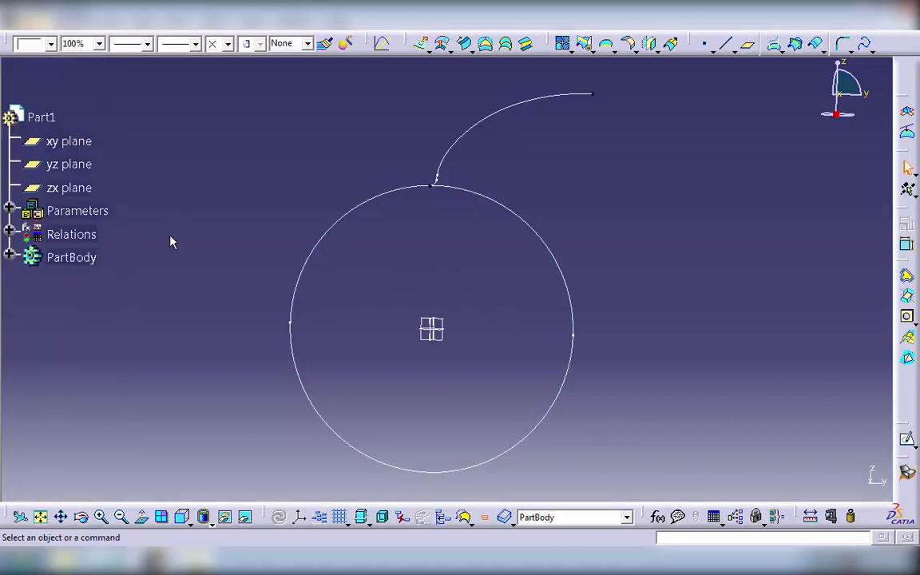
pyautogui.click(501, 120)
pyautogui.click(669, 164)
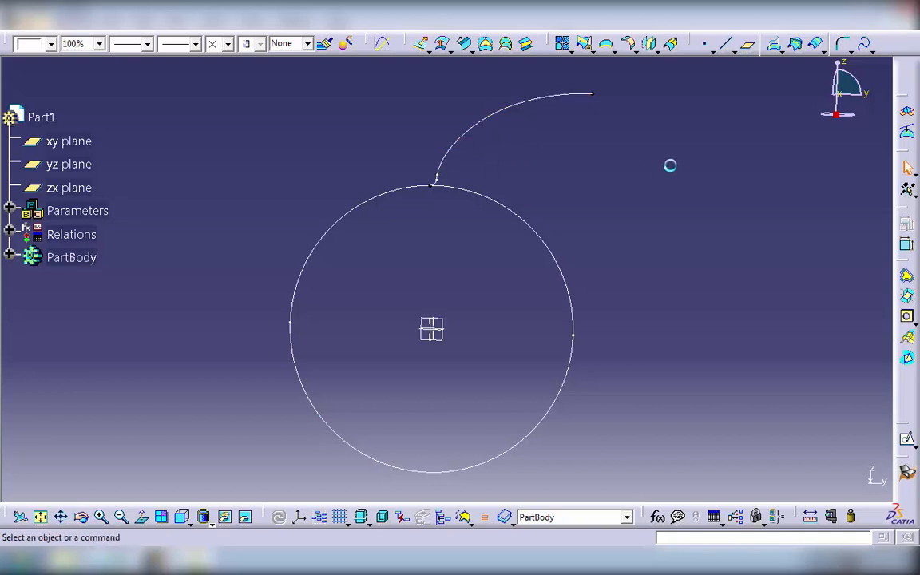
# Mirror the filleted involute curve with Symmetry, using the plane angled by phi as the reference.
pyautogui.click(651, 47)
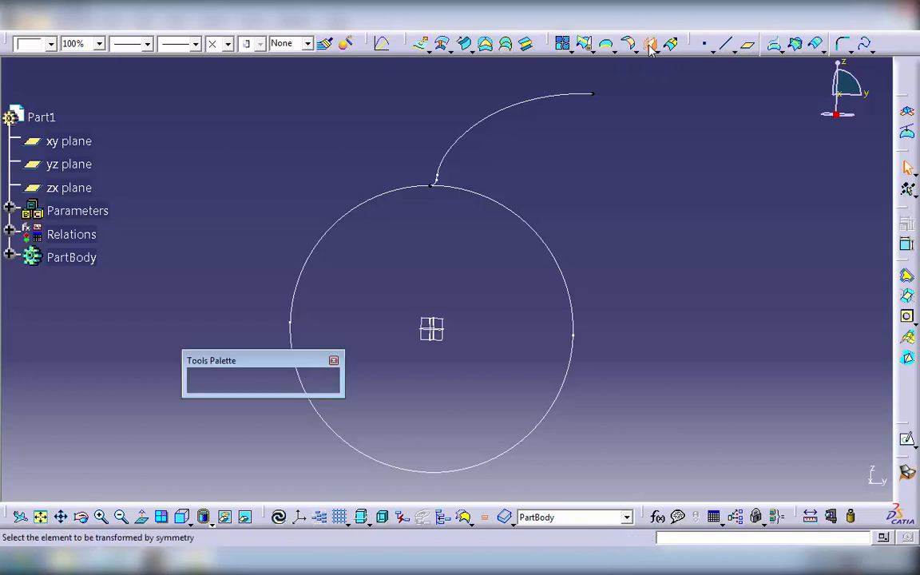
pyautogui.click(483, 111)
pyautogui.moveTo(492, 365); pyautogui.dragTo(363, 326, button='middle')
pyautogui.click(10, 257)
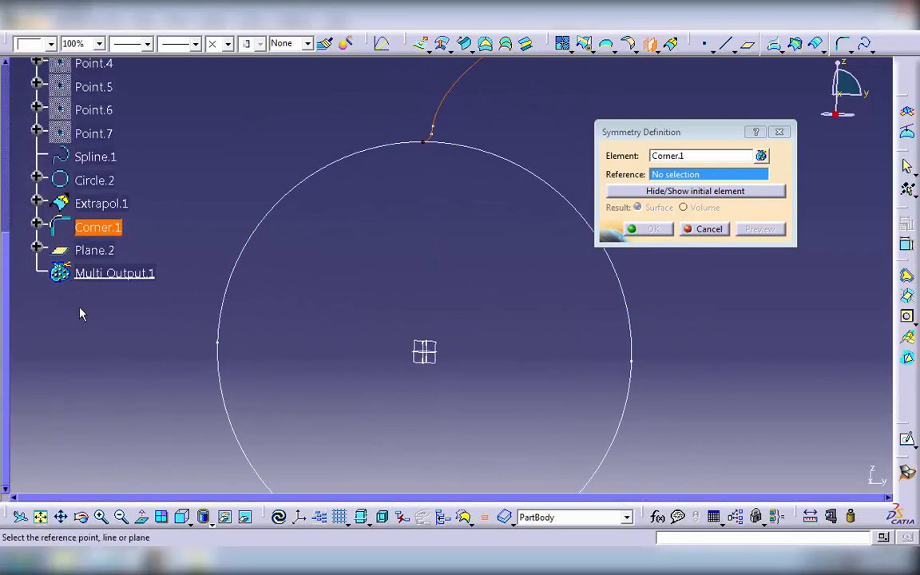
pyautogui.click(93, 250)
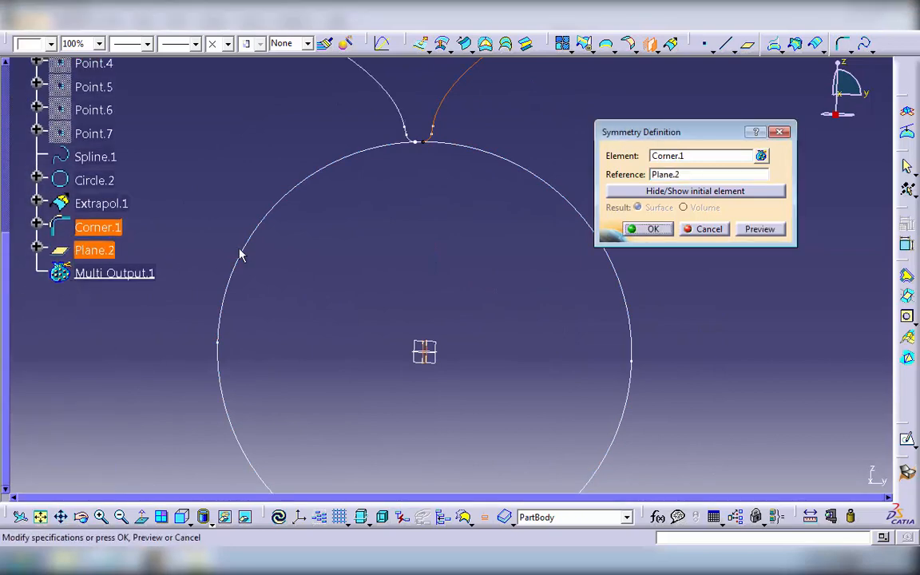
pyautogui.click(654, 229)
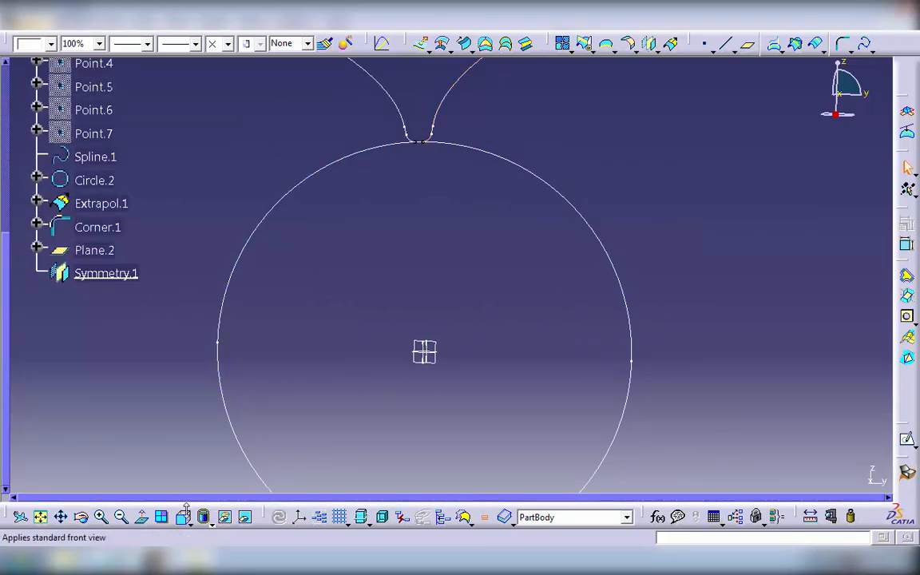
# Examine the two mirrored involute flanks and the root circle in the standard front view.
pyautogui.click(184, 515)
pyautogui.scroll(3, 154, 206)
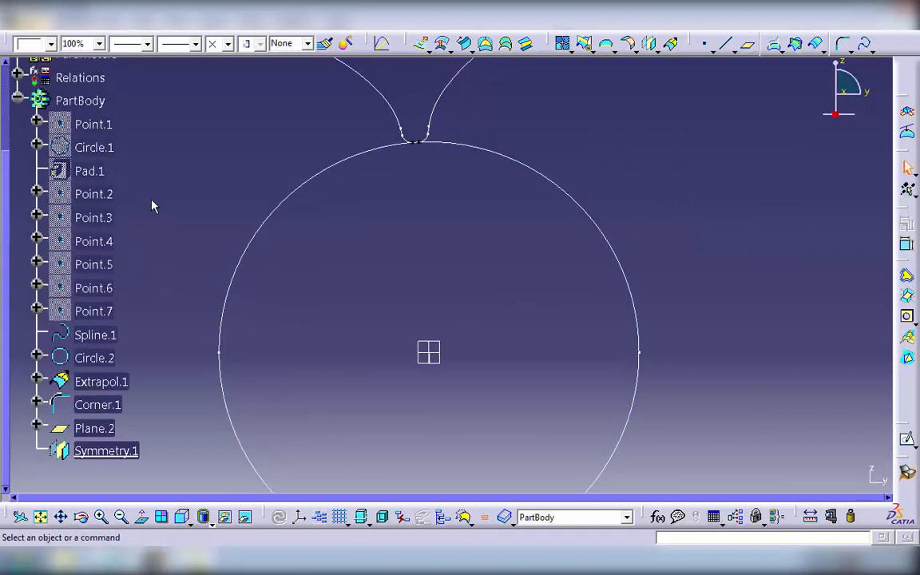
pyautogui.scroll(2, 152, 200)
pyautogui.click(18, 144)
pyautogui.moveTo(335, 227)
pyautogui.mouseDown(button='middle')
pyautogui.moveTo(387, 324)
pyautogui.moveTo(427, 353)
pyautogui.moveTo(384, 320)
pyautogui.mouseUp(button='middle')
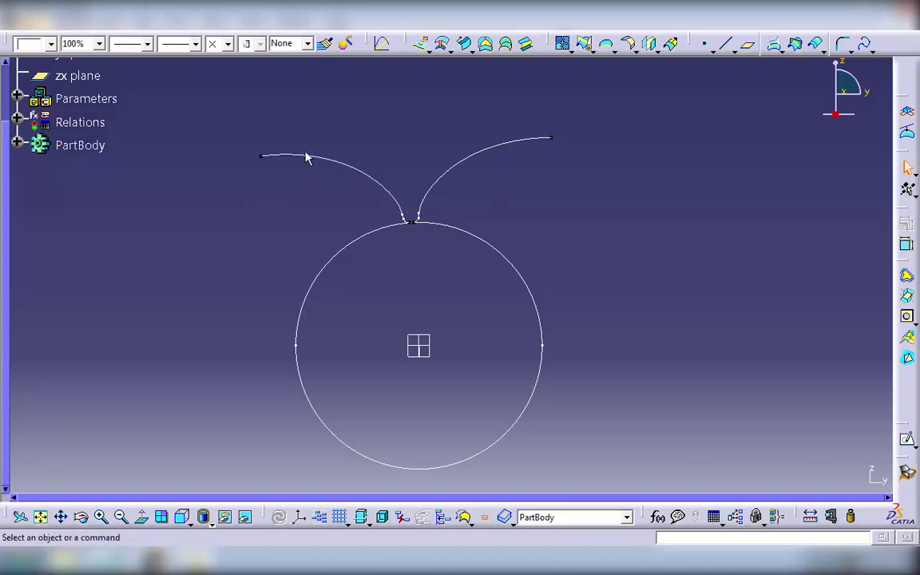
# Start a Center and radius circle centred on Point.1 with the yz plane as support.
pyautogui.click(872, 51)
pyautogui.click(864, 71)
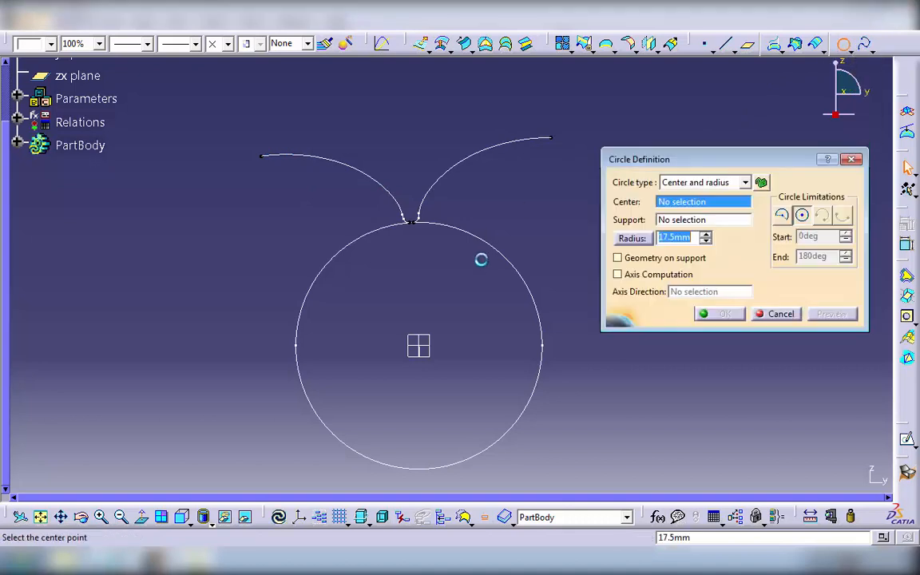
pyautogui.click(17, 144)
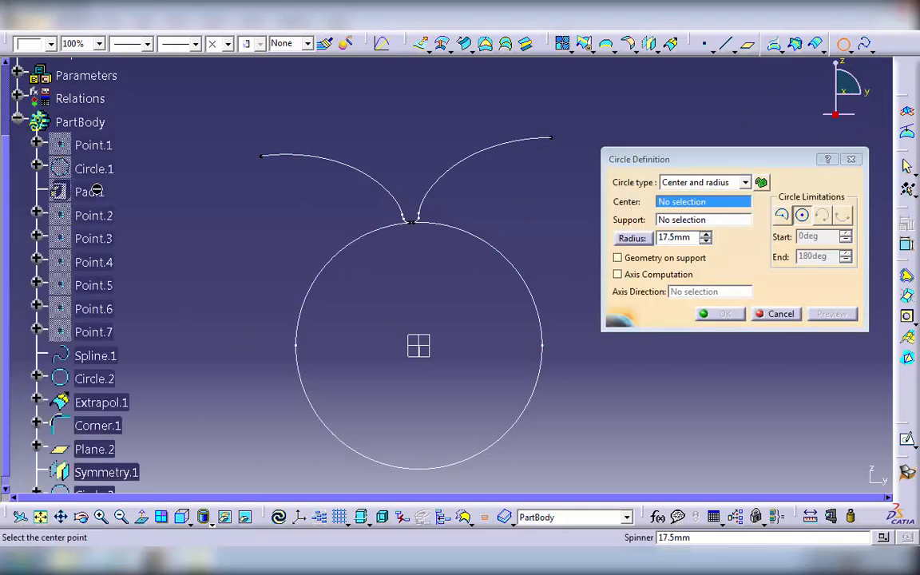
pyautogui.click(94, 145)
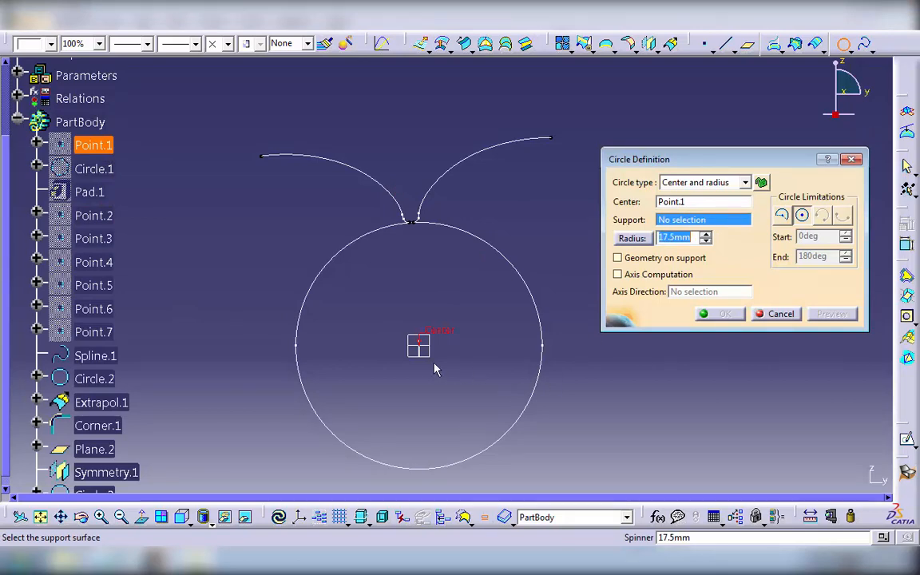
pyautogui.click(435, 364)
# Drive the new circle's radius with a formula equal to ra and accept the circle.
pyautogui.rightClick(693, 238)
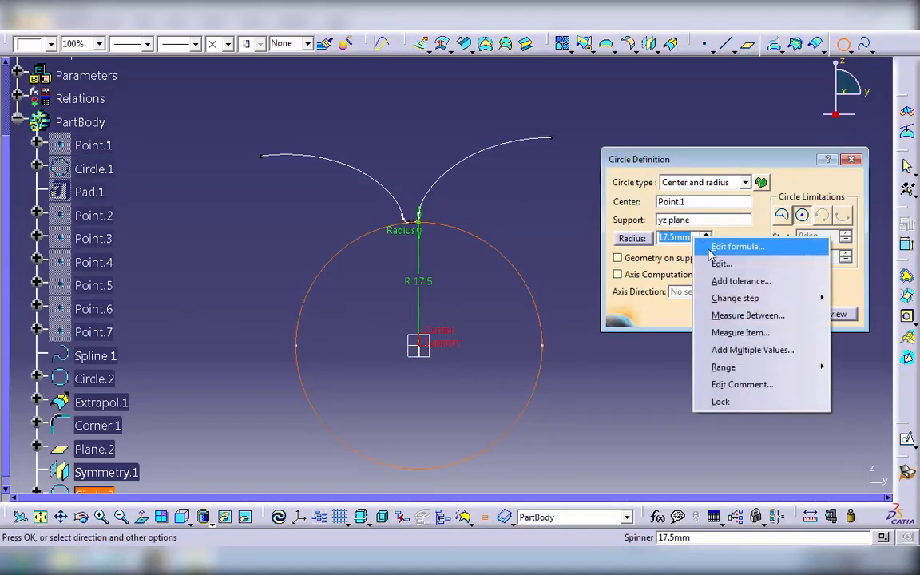
pyautogui.click(709, 249)
pyautogui.doubleClick(328, 255)
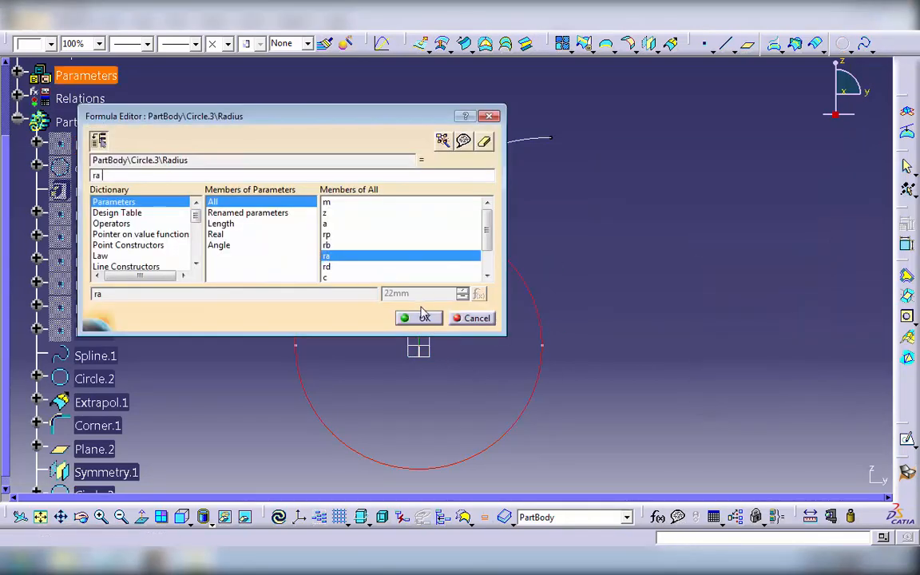
pyautogui.click(422, 317)
pyautogui.click(707, 314)
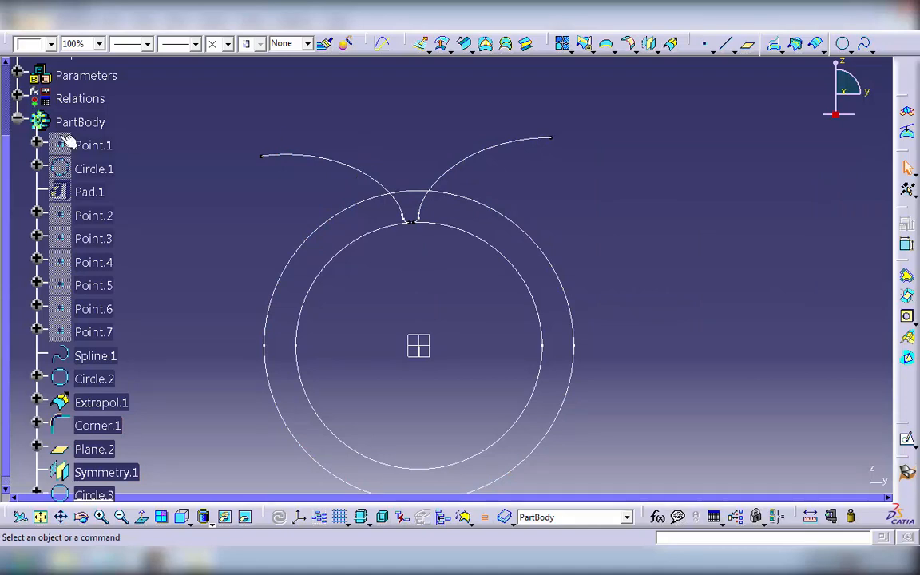
# Create a spline joining the lower endpoints of the two fillets at the root circle.
pyautogui.click(17, 123)
pyautogui.moveTo(480, 284)
pyautogui.mouseDown(button='middle')
pyautogui.moveTo(480, 195)
pyautogui.moveTo(513, 275)
pyautogui.mouseUp(button='middle')
pyautogui.moveTo(564, 262); pyautogui.dragTo(445, 195, button='middle')
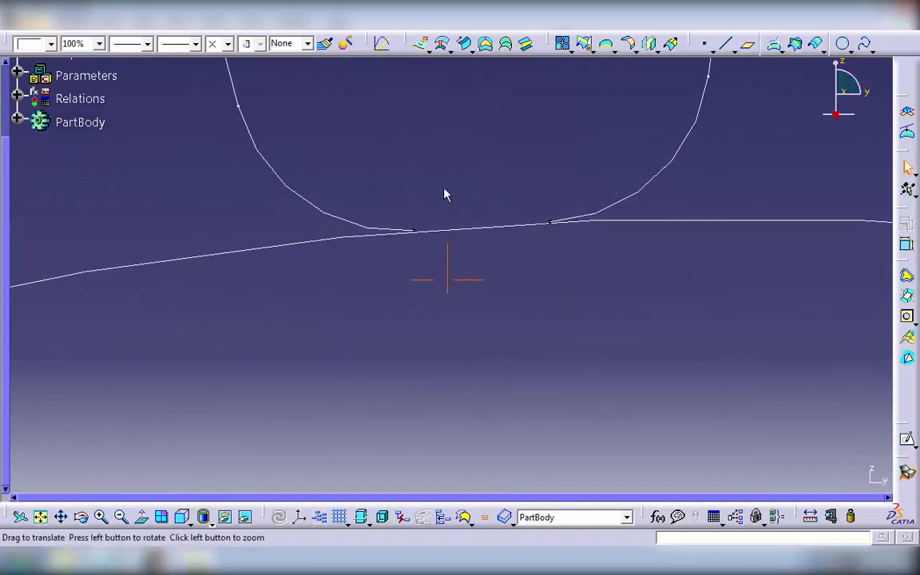
pyautogui.click(865, 44)
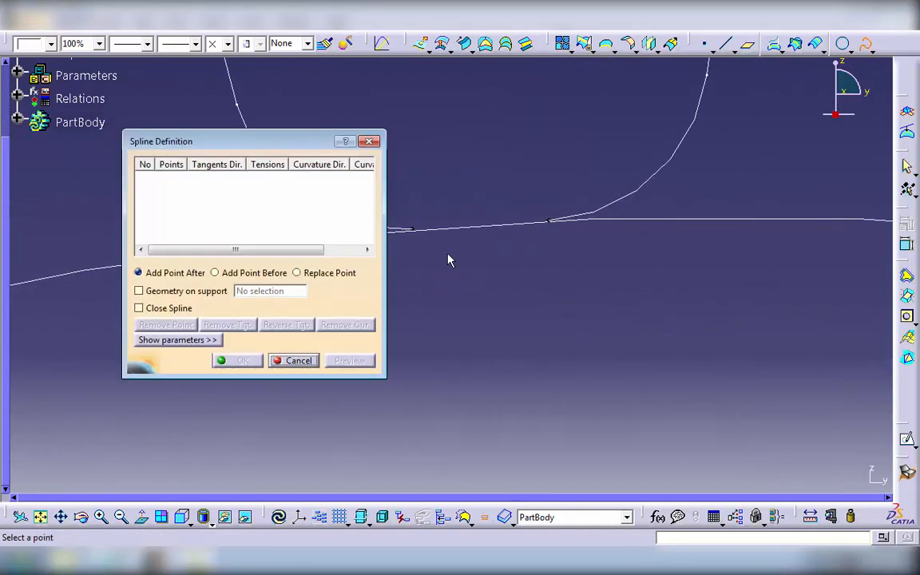
pyautogui.click(414, 230)
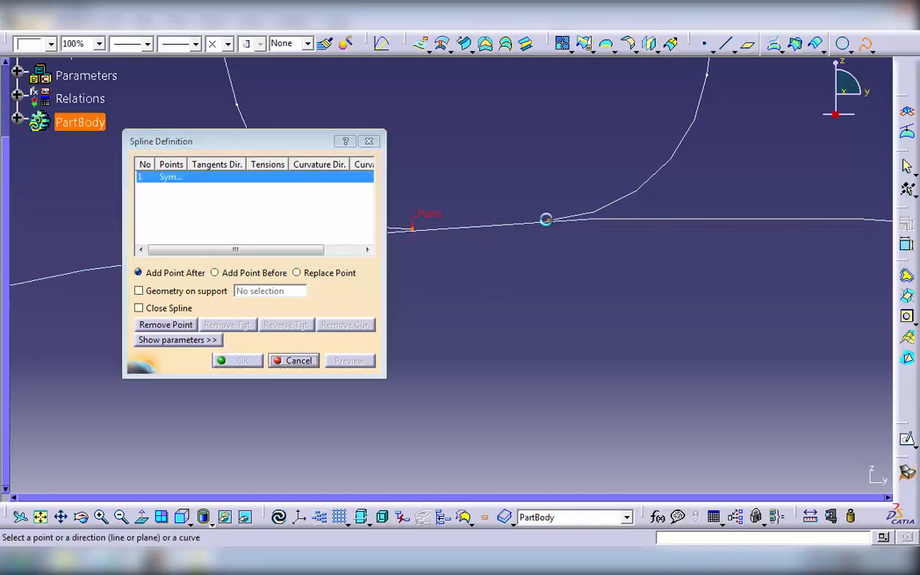
pyautogui.click(546, 219)
pyautogui.click(236, 360)
# Join the mirrored flank, the original filleted flank and the connecting spline into one curve.
pyautogui.moveTo(353, 344); pyautogui.dragTo(366, 347, button='middle')
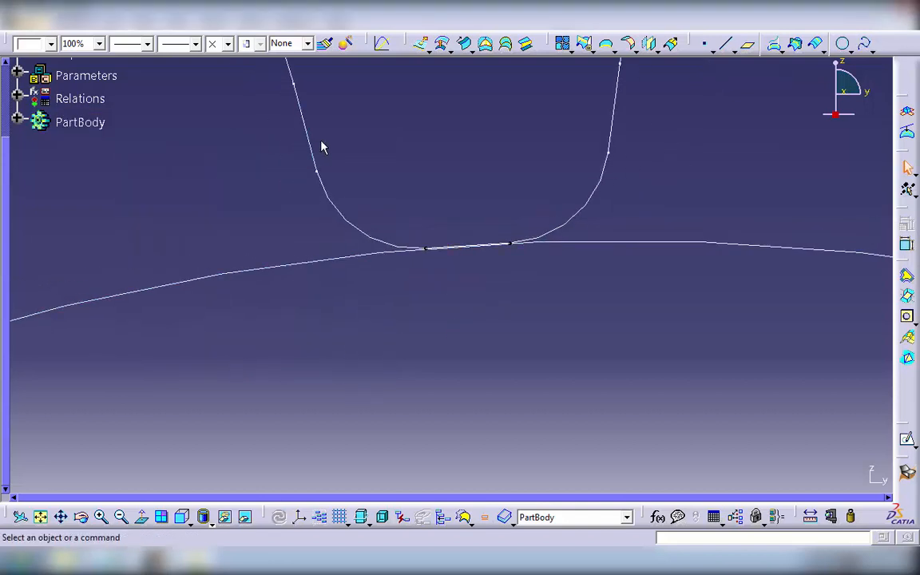
pyautogui.click(563, 44)
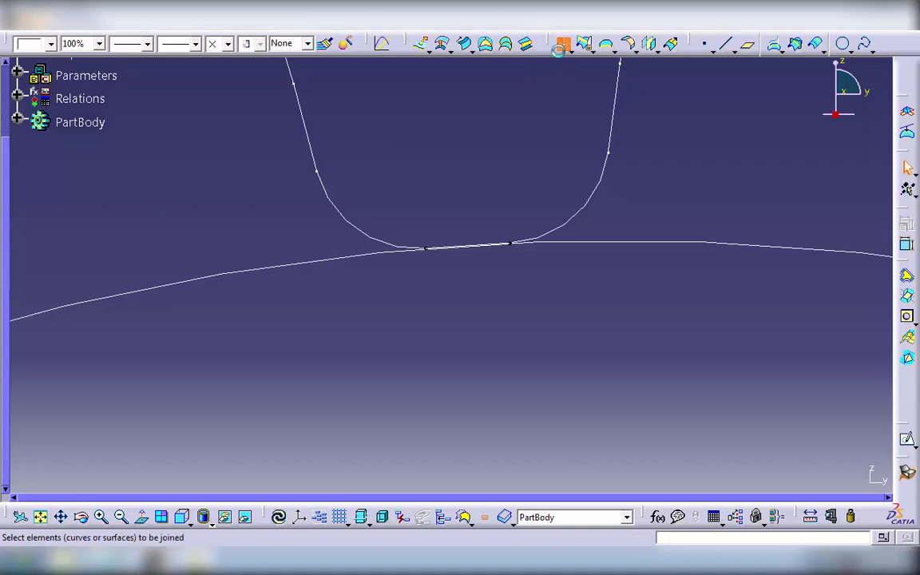
pyautogui.moveTo(681, 137); pyautogui.dragTo(715, 115)
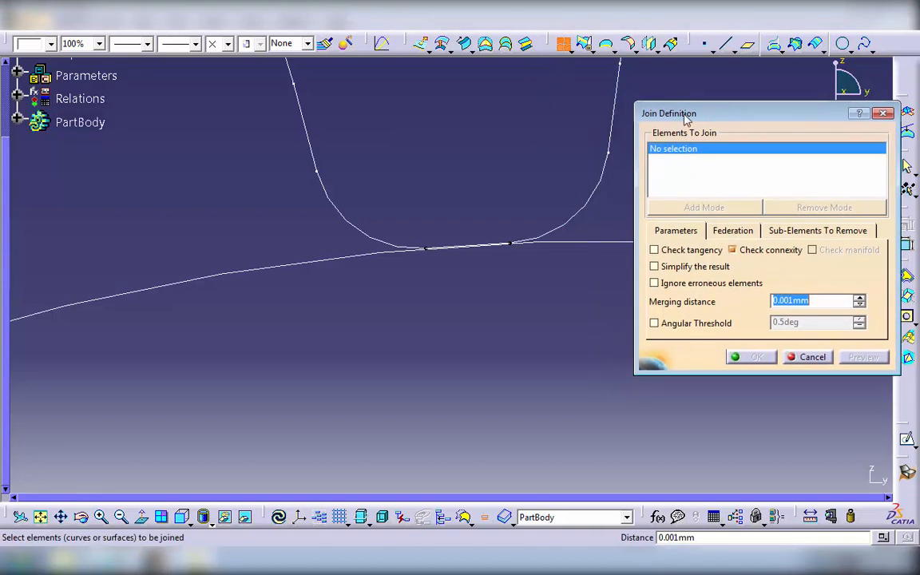
pyautogui.click(324, 191)
pyautogui.click(600, 177)
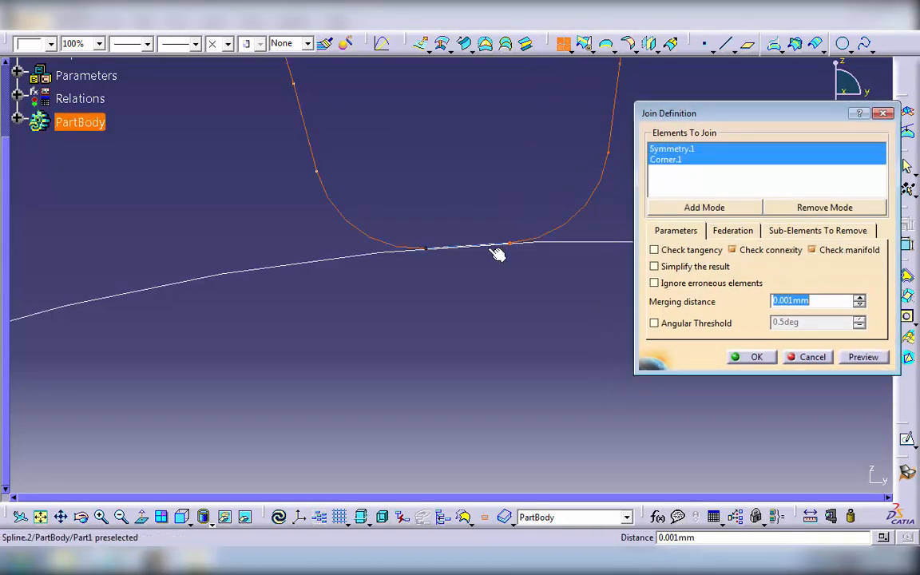
pyautogui.click(493, 250)
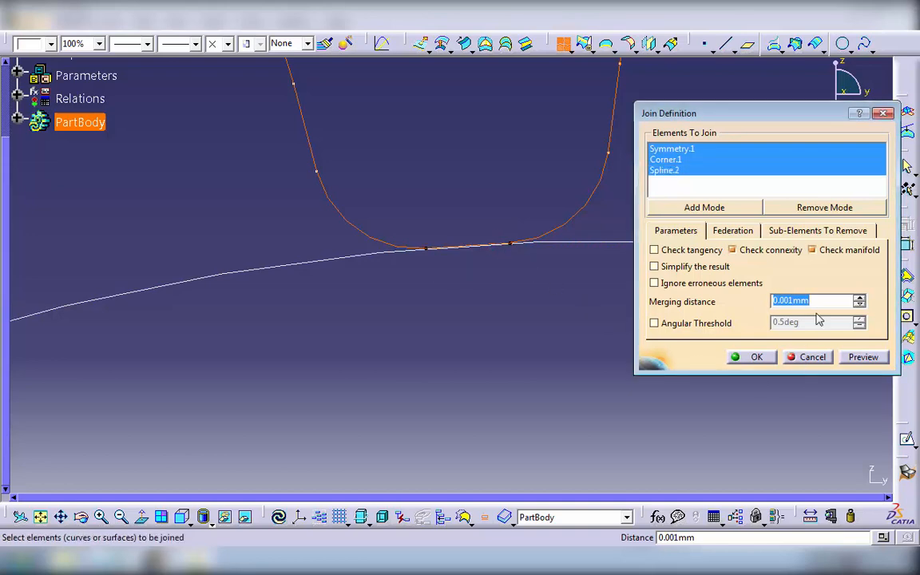
pyautogui.click(759, 358)
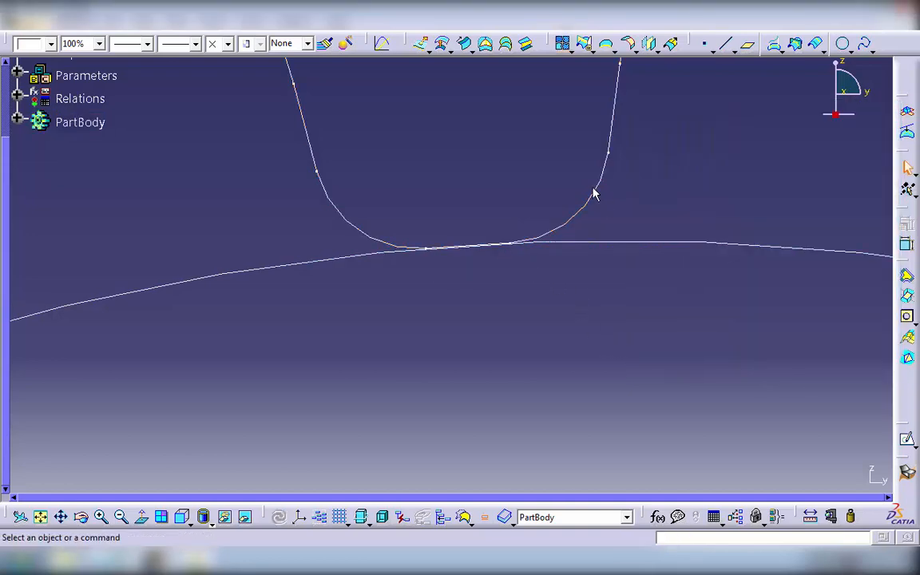
# Trim the joined flank curve and the outer ra circle against each other, keeping only the closed tooth gap profile.
pyautogui.moveTo(595, 191); pyautogui.dragTo(506, 362, button='middle')
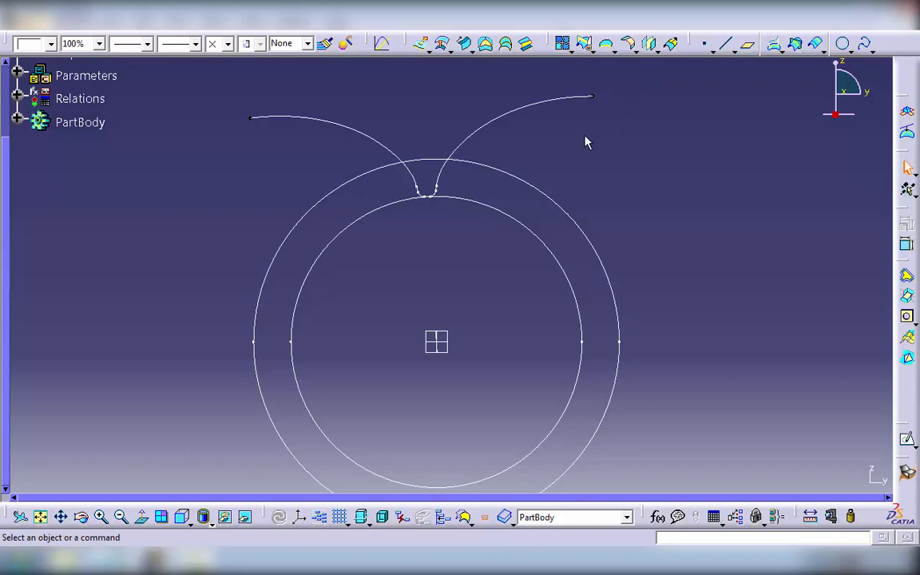
pyautogui.click(584, 44)
pyautogui.click(482, 139)
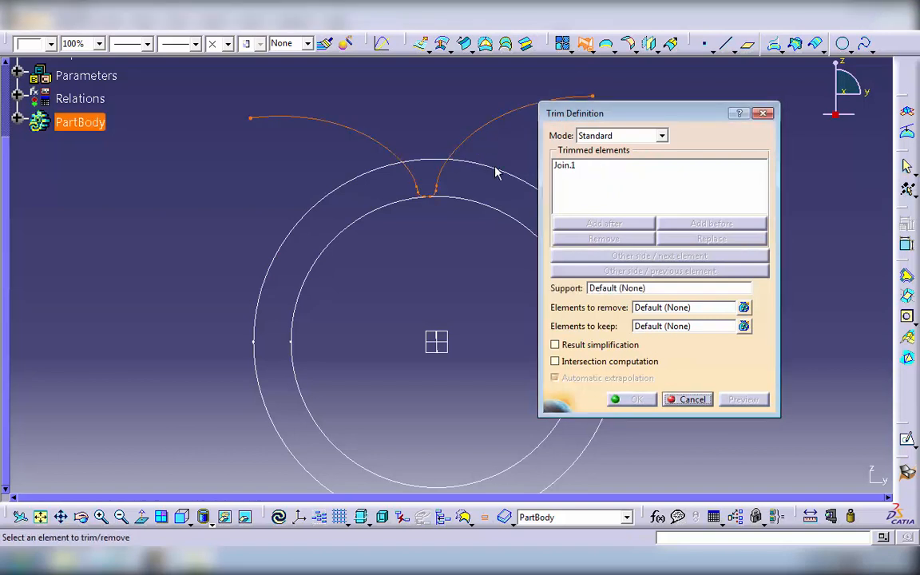
pyautogui.click(496, 171)
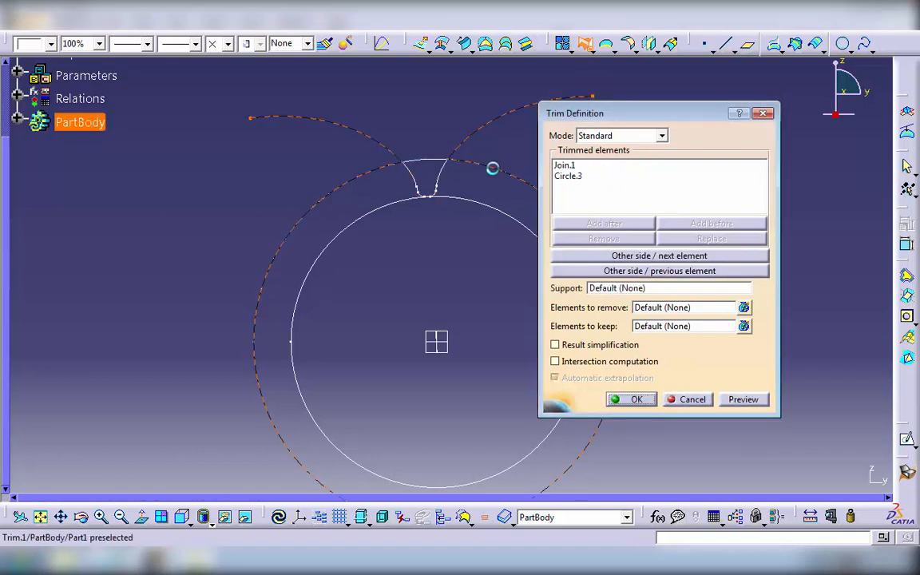
pyautogui.click(701, 256)
pyautogui.click(698, 271)
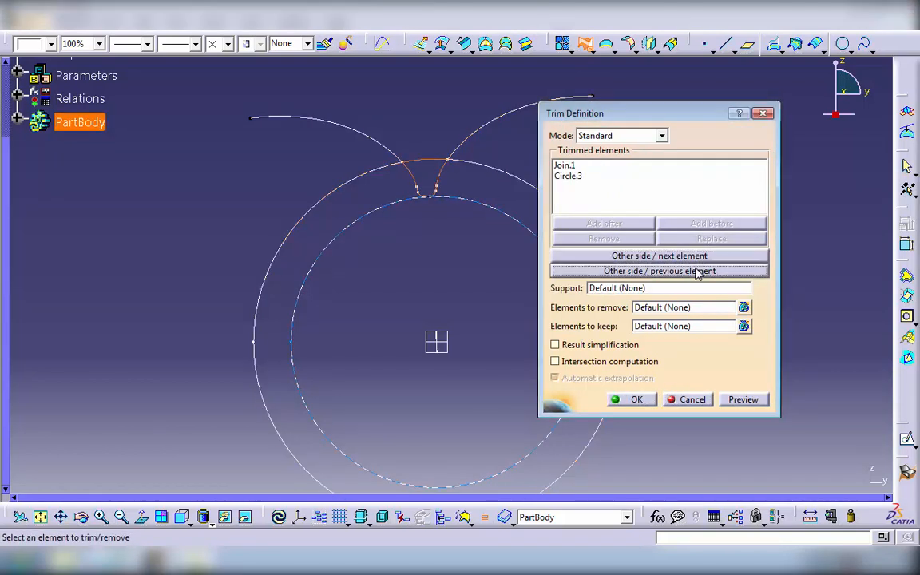
pyautogui.click(737, 404)
pyautogui.click(633, 400)
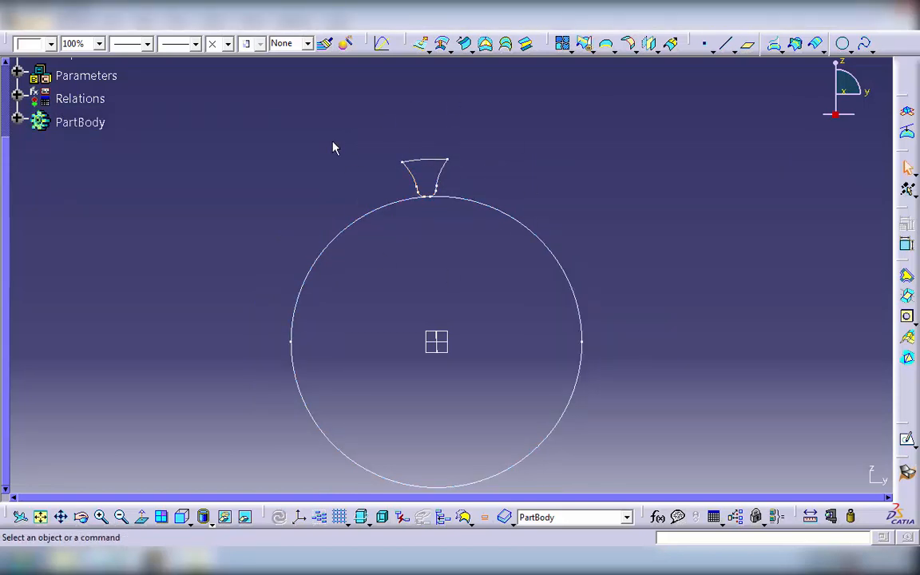
# Hide the root circle below the tooth gap profile.
pyautogui.click(464, 198)
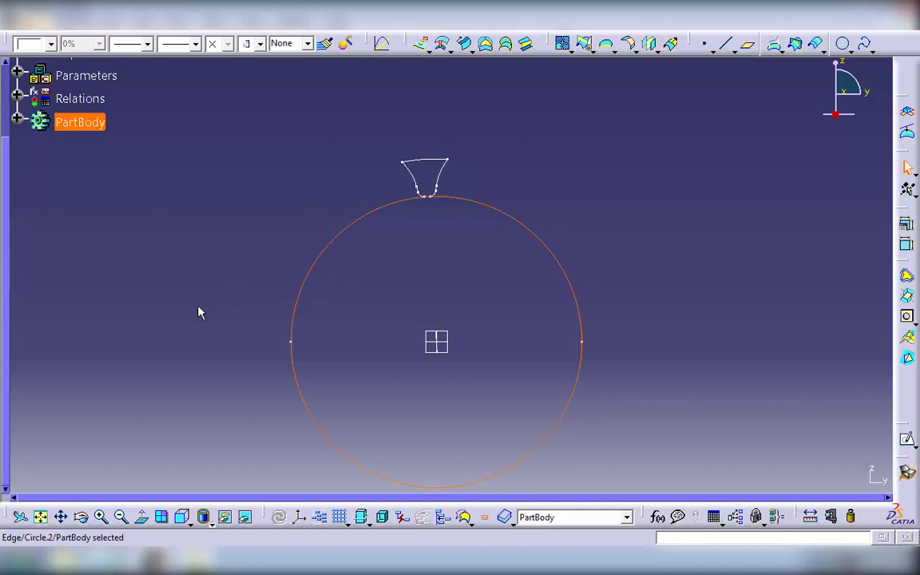
pyautogui.click(204, 517)
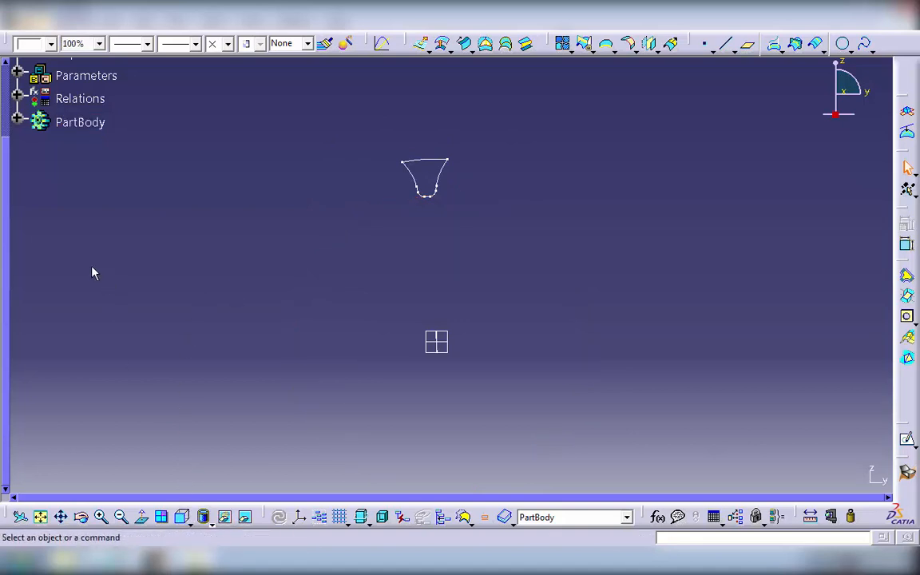
pyautogui.scroll(3, 92, 210)
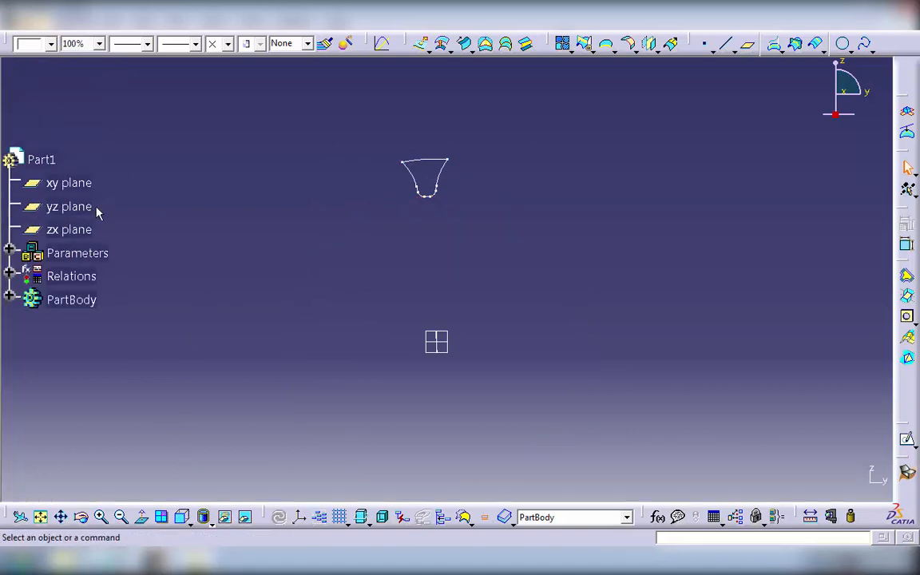
pyautogui.scroll(-2, 98, 209)
pyautogui.scroll(1, 118, 211)
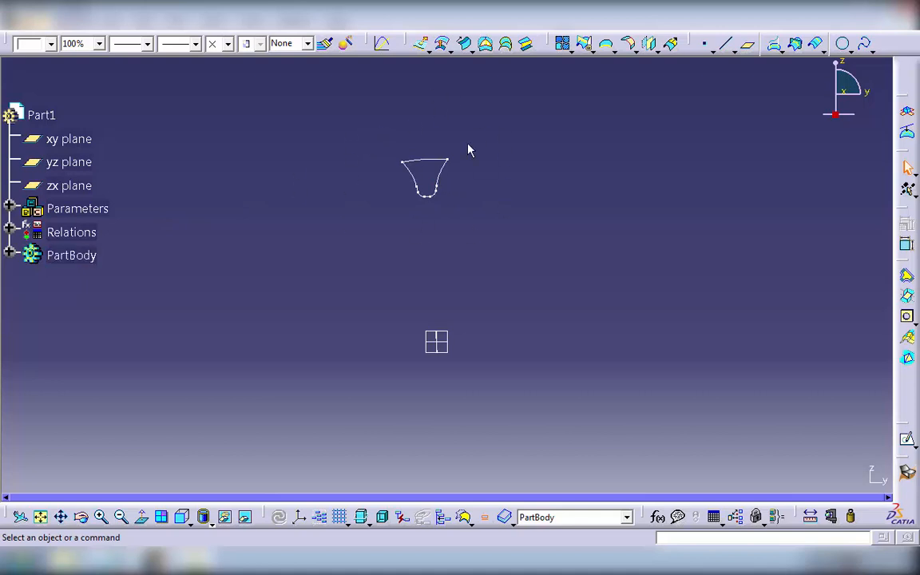
# Start a circular pattern of the trimmed tooth gap profile.
pyautogui.click(446, 184)
pyautogui.click(219, 20)
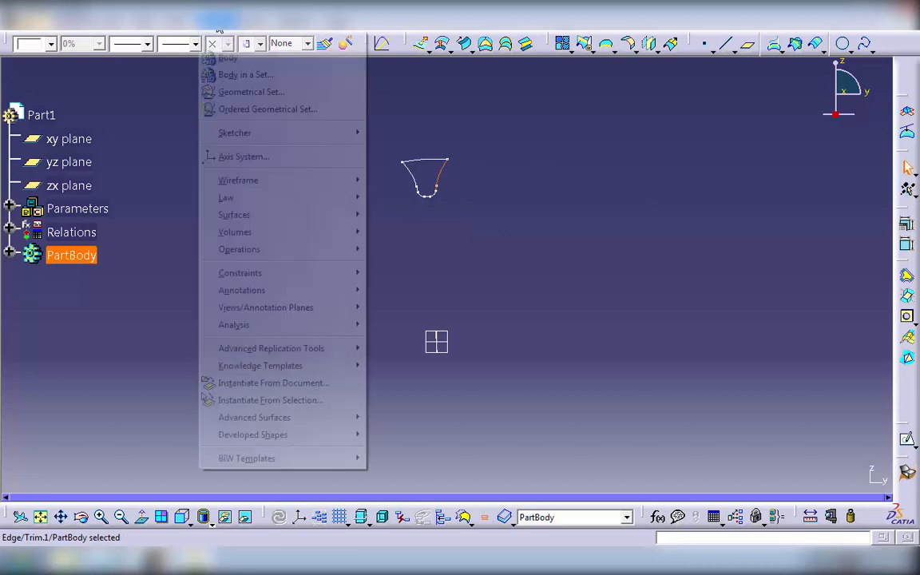
pyautogui.moveTo(304, 349)
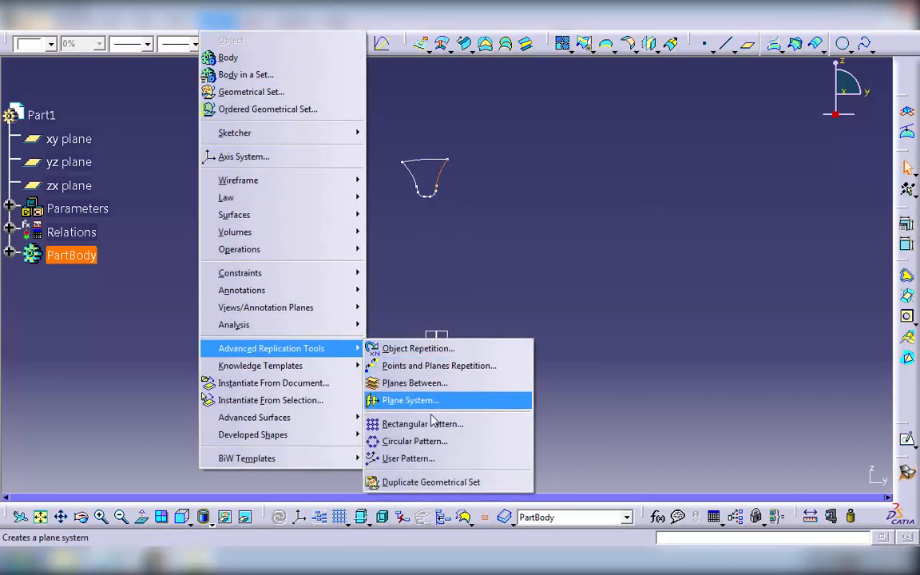
pyautogui.click(431, 441)
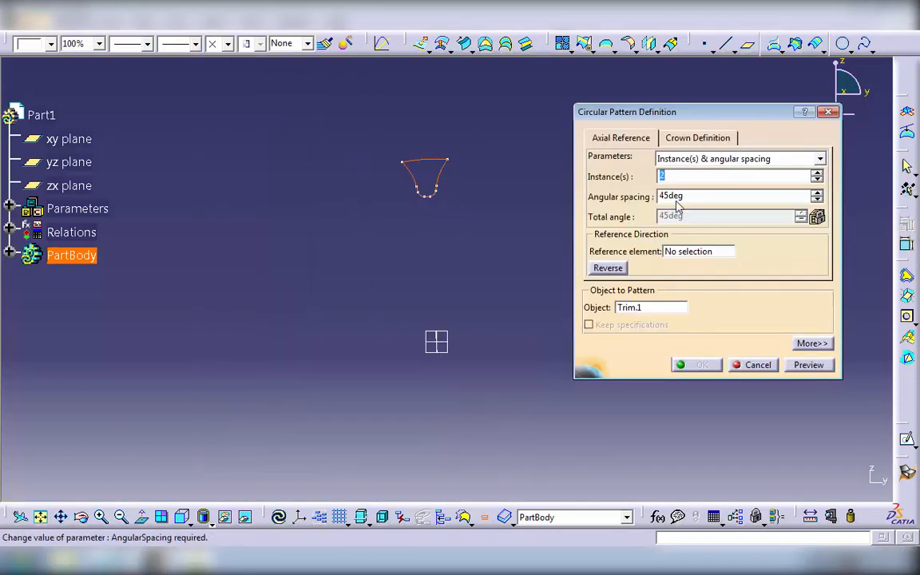
# Try to link the pattern's instance count to the parameter z.
pyautogui.rightClick(688, 178)
pyautogui.click(727, 182)
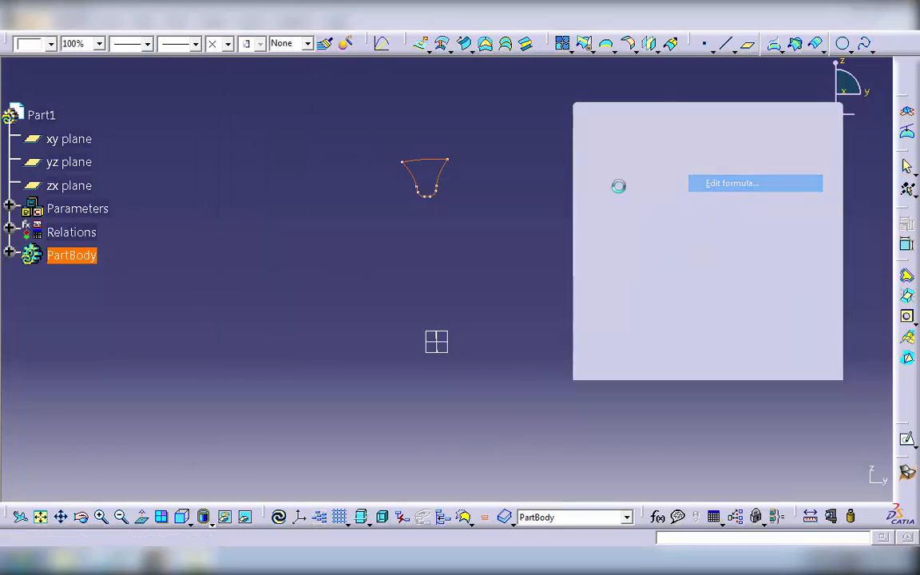
pyautogui.click(332, 213)
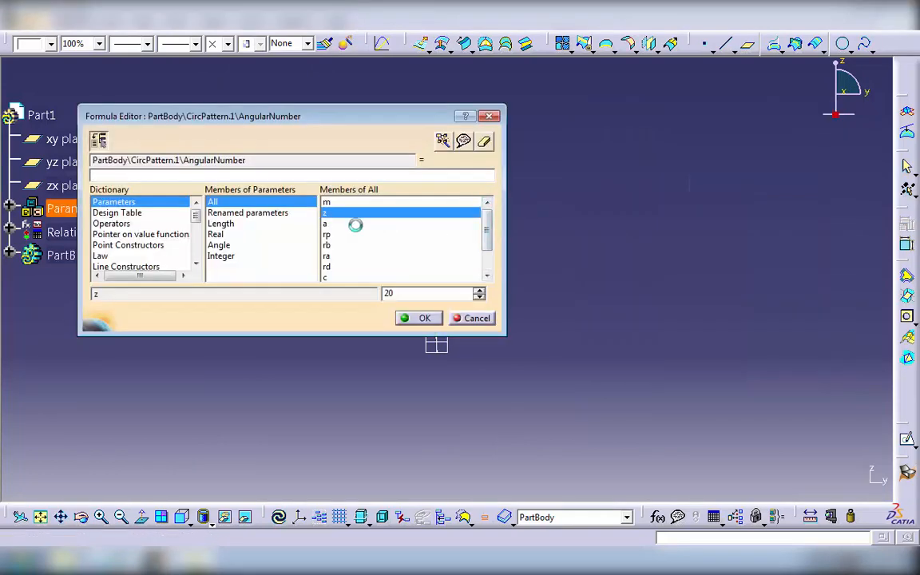
pyautogui.click(406, 316)
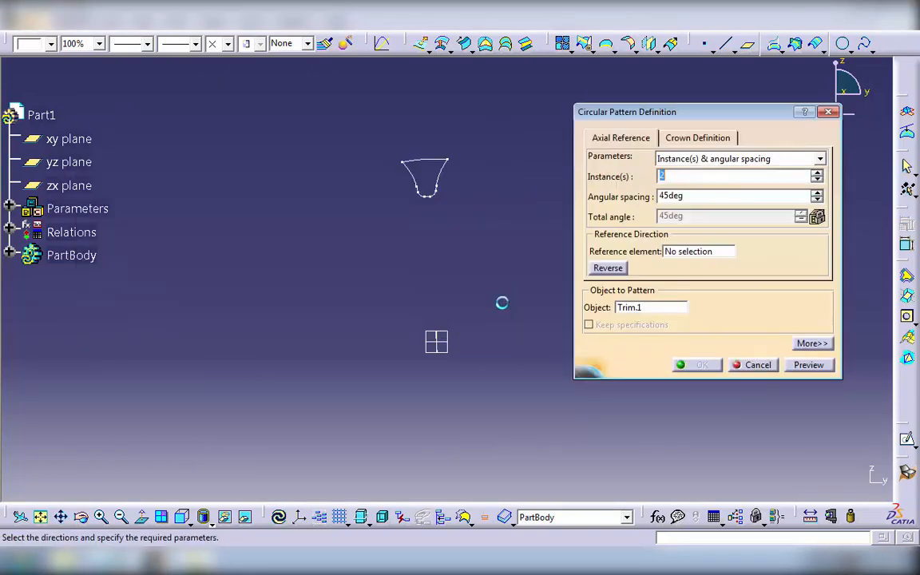
# Drive the circular pattern's number of instances with a formula equal to z.
pyautogui.rightClick(676, 180)
pyautogui.click(703, 188)
pyautogui.doubleClick(328, 214)
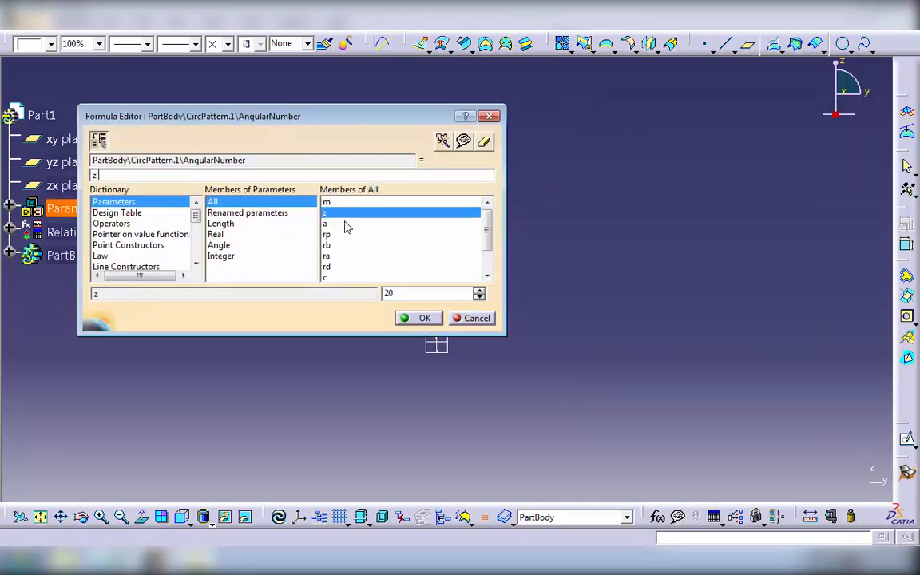
pyautogui.click(418, 317)
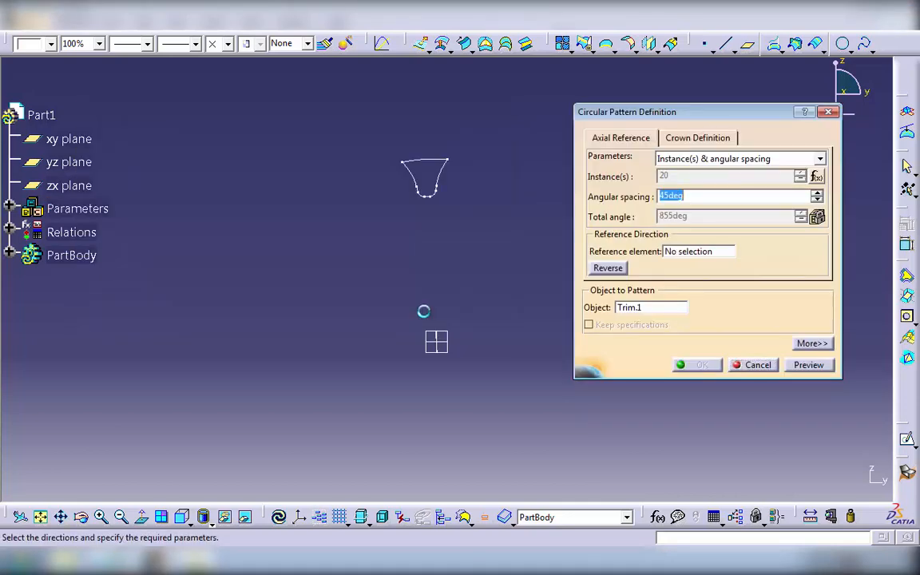
# Set the circular pattern to Complete crown with the X axis as its reference element.
pyautogui.click(696, 159)
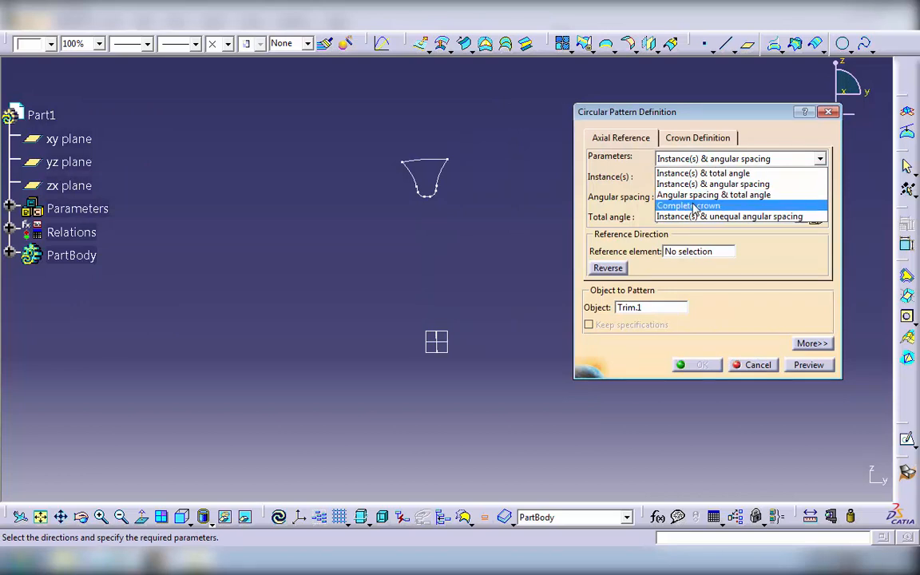
pyautogui.click(690, 205)
pyautogui.click(685, 253)
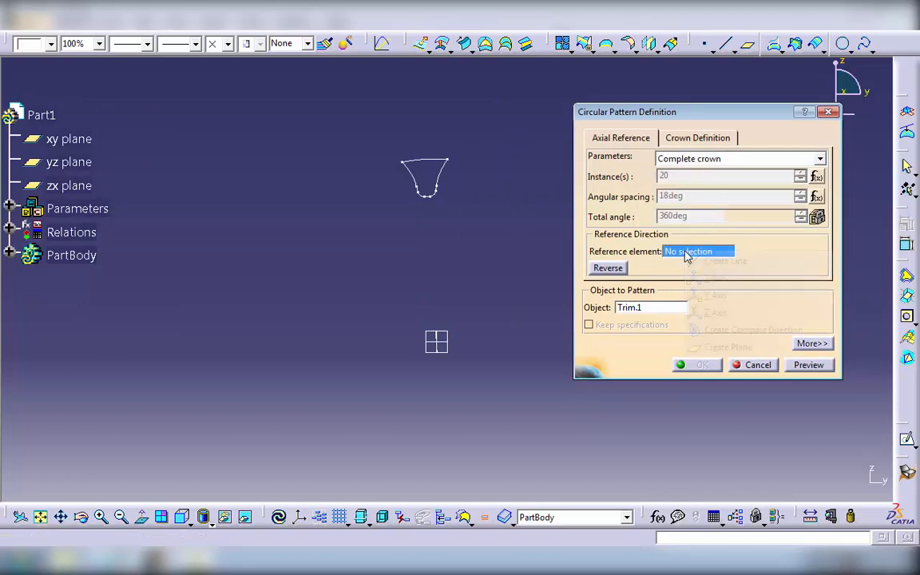
pyautogui.rightClick(685, 254)
pyautogui.click(719, 275)
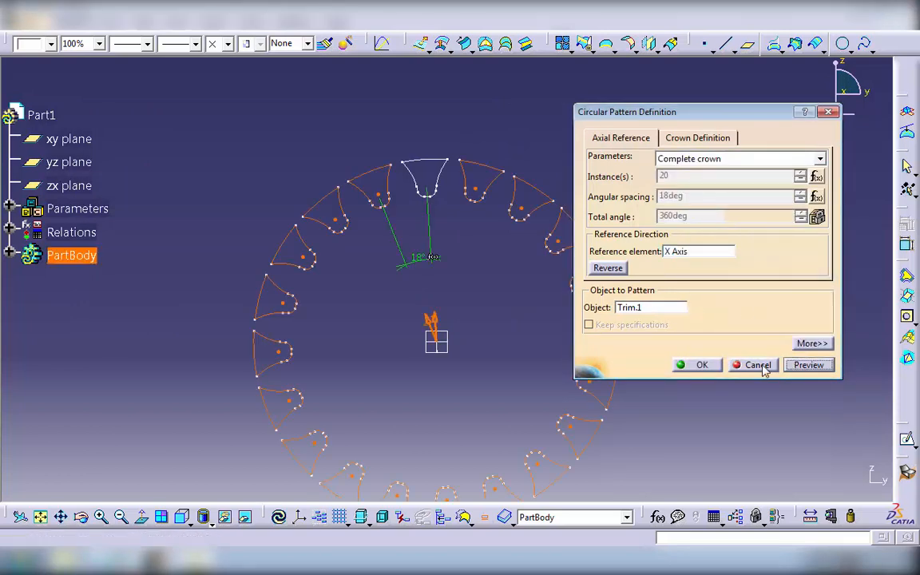
# Finish the circular pattern and join the original trimmed tooth gap profile with its patterned copies.
pyautogui.click(697, 365)
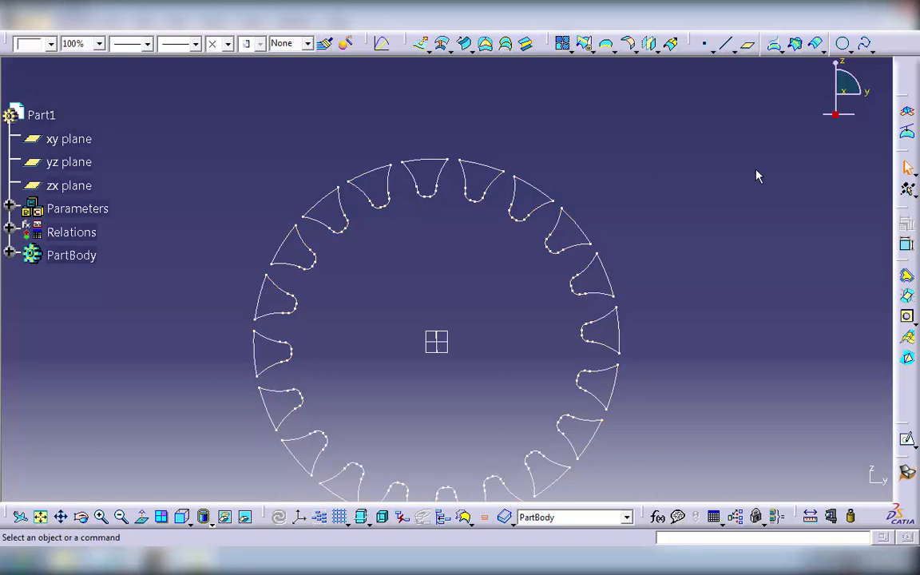
pyautogui.keyDown('ctrl'); pyautogui.moveTo(638, 168); pyautogui.dragTo(632, 146, button='middle'); pyautogui.keyUp('ctrl')
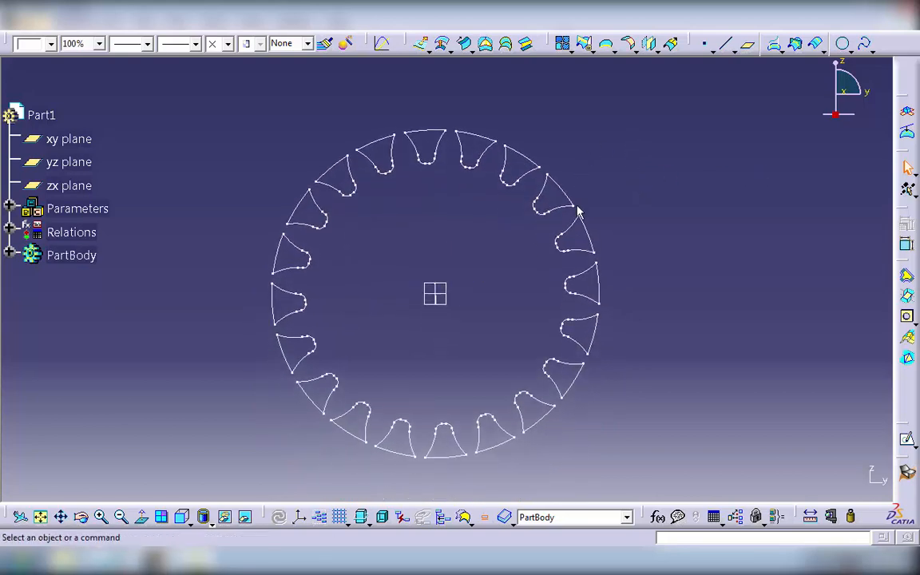
pyautogui.click(562, 44)
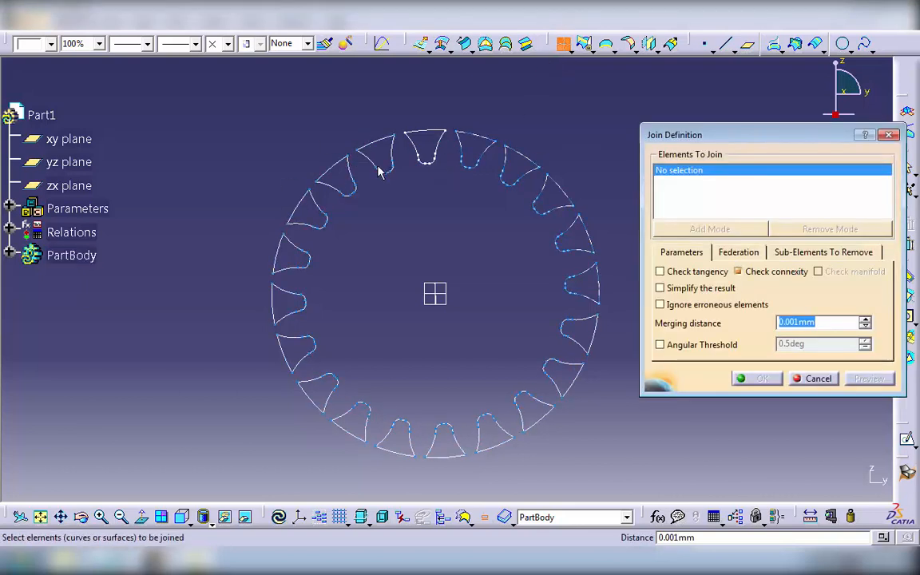
pyautogui.click(431, 172)
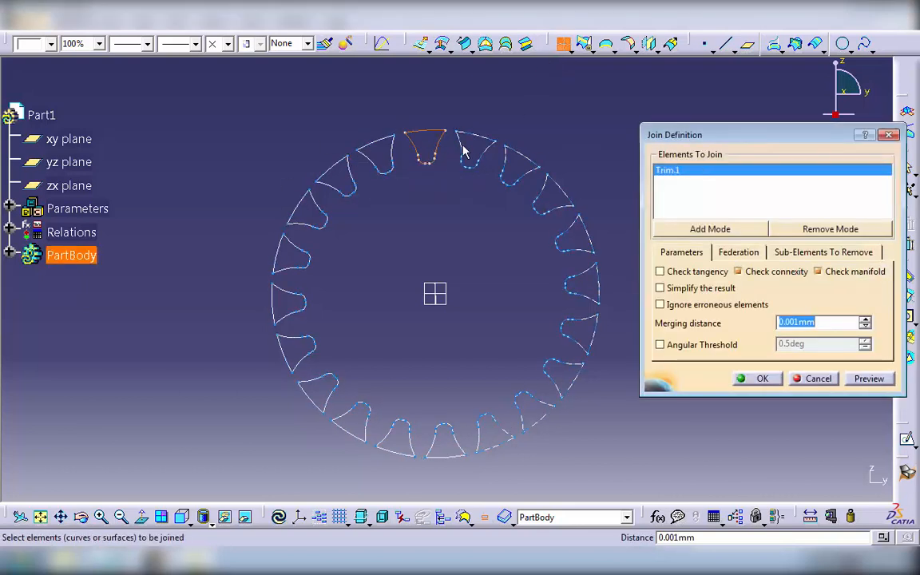
pyautogui.click(468, 148)
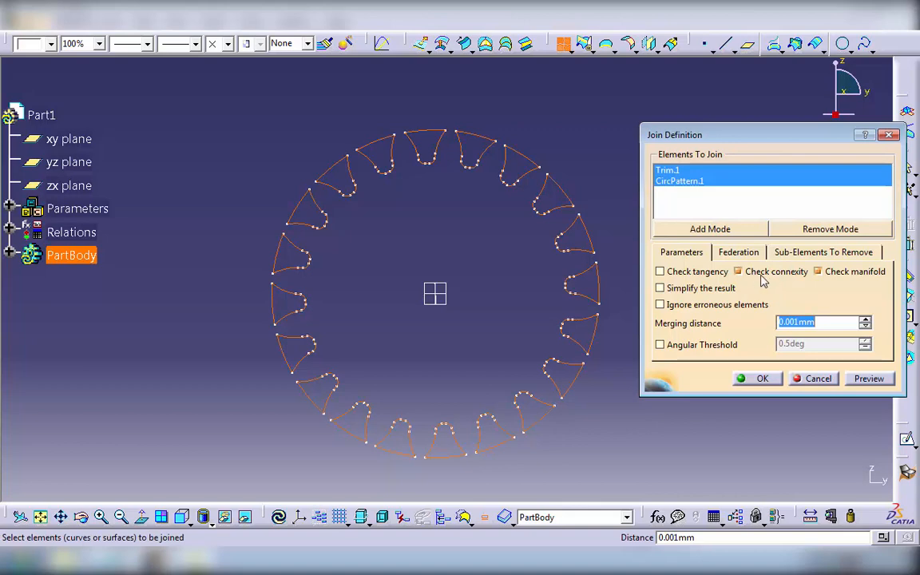
pyautogui.click(759, 378)
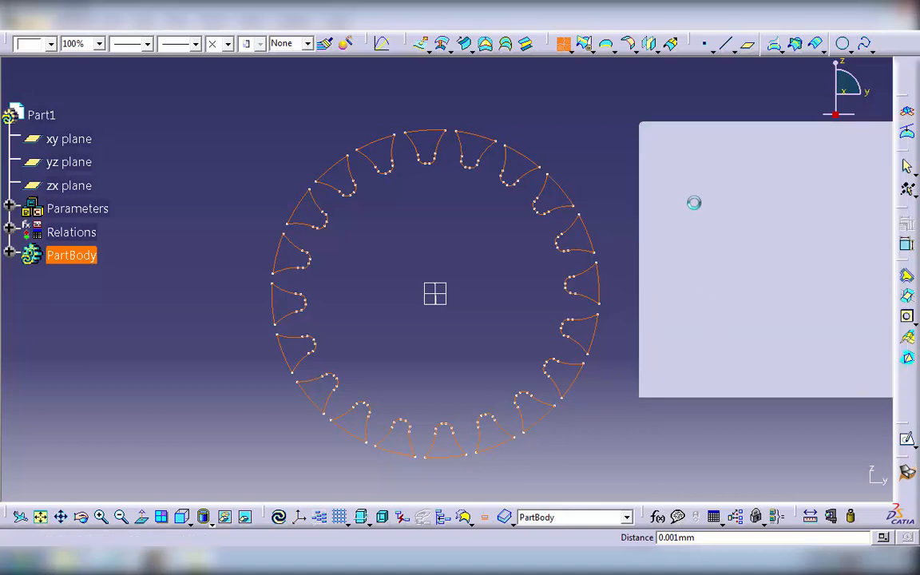
pyautogui.keyDown('ctrl'); pyautogui.moveTo(681, 174); pyautogui.dragTo(678, 205, button='middle'); pyautogui.keyUp('ctrl')
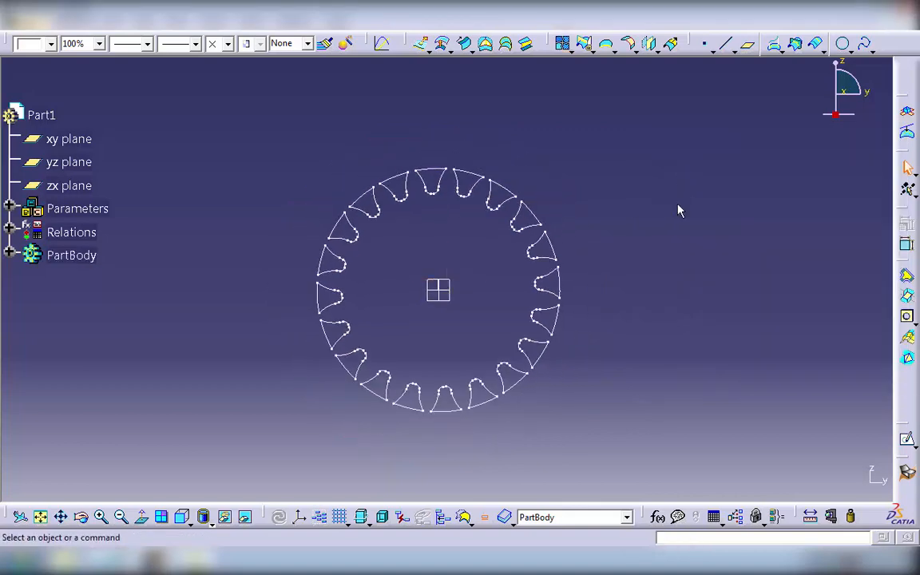
# Unhide the gear blank Pad.1 of the PartBody.
pyautogui.click(10, 253)
pyautogui.scroll(3, 231, 244)
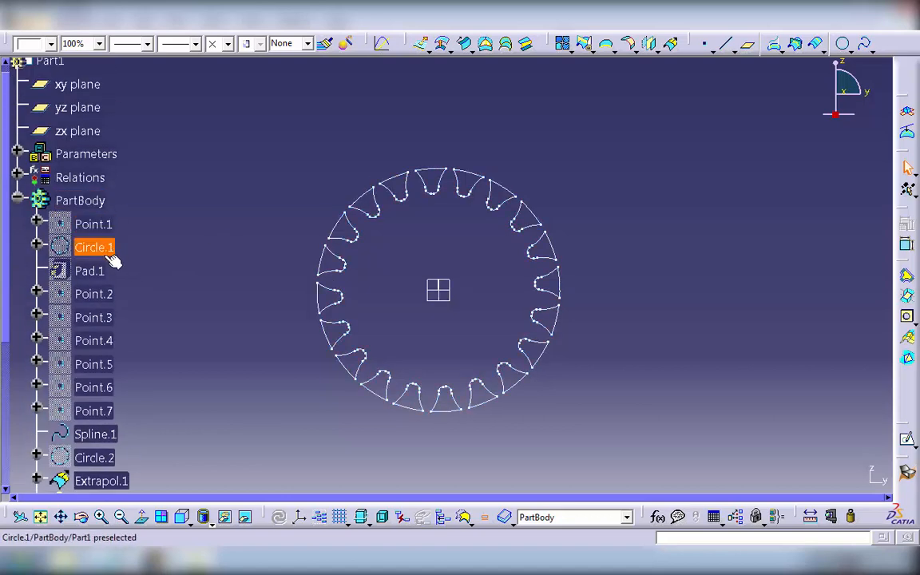
pyautogui.click(89, 271)
pyautogui.scroll(-3, 192, 209)
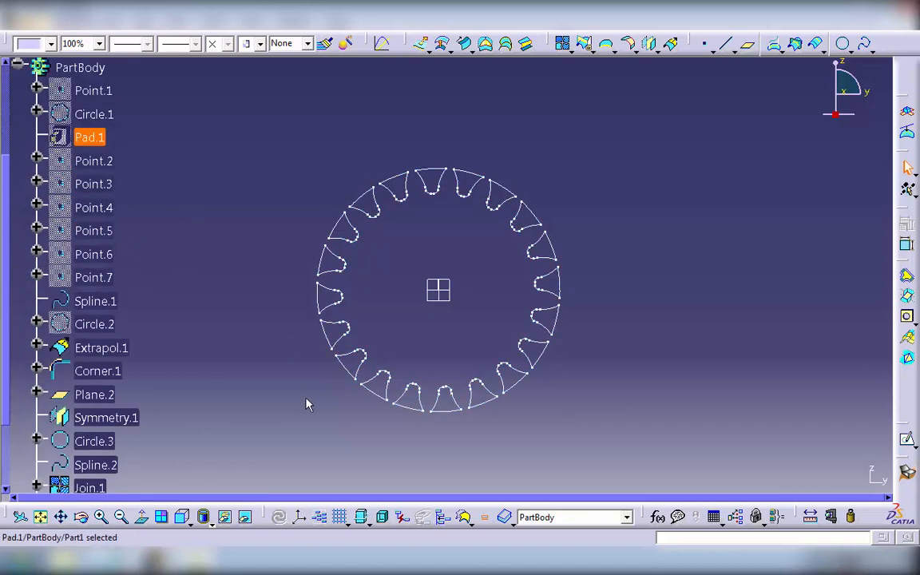
pyautogui.click(226, 519)
pyautogui.moveTo(201, 271); pyautogui.dragTo(220, 332, button='middle')
pyautogui.scroll(1, 27, 76)
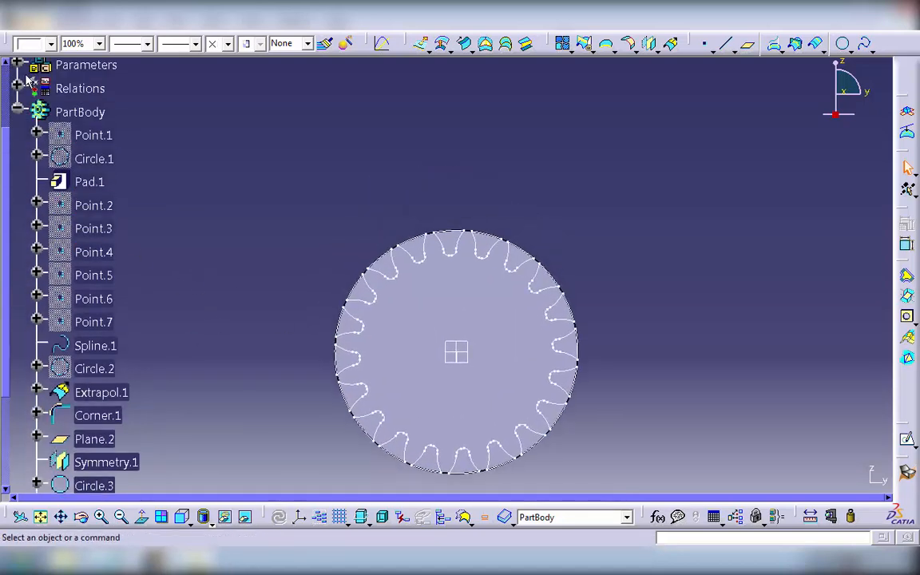
pyautogui.click(18, 108)
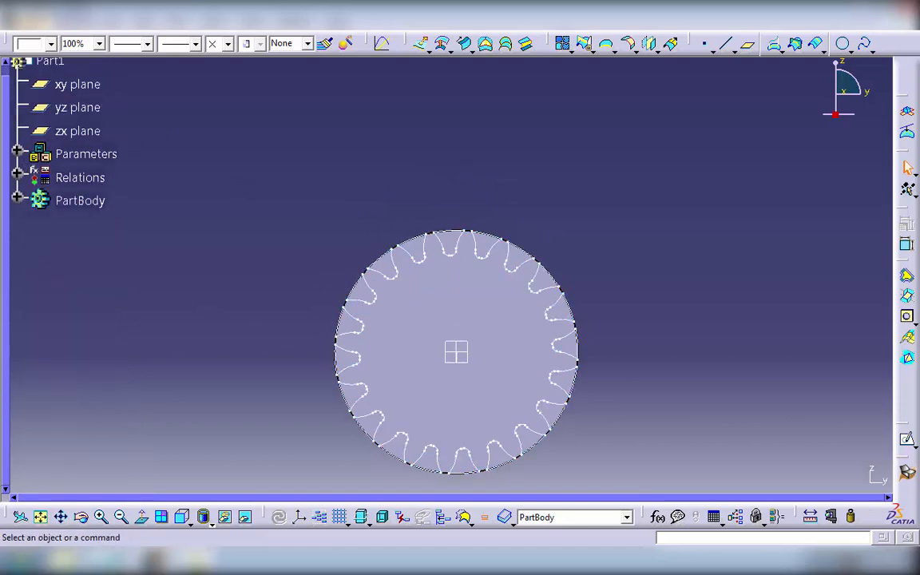
# Switch to the Part Design workbench.
pyautogui.click(36, 17)
pyautogui.moveTo(74, 58)
pyautogui.click(240, 57)
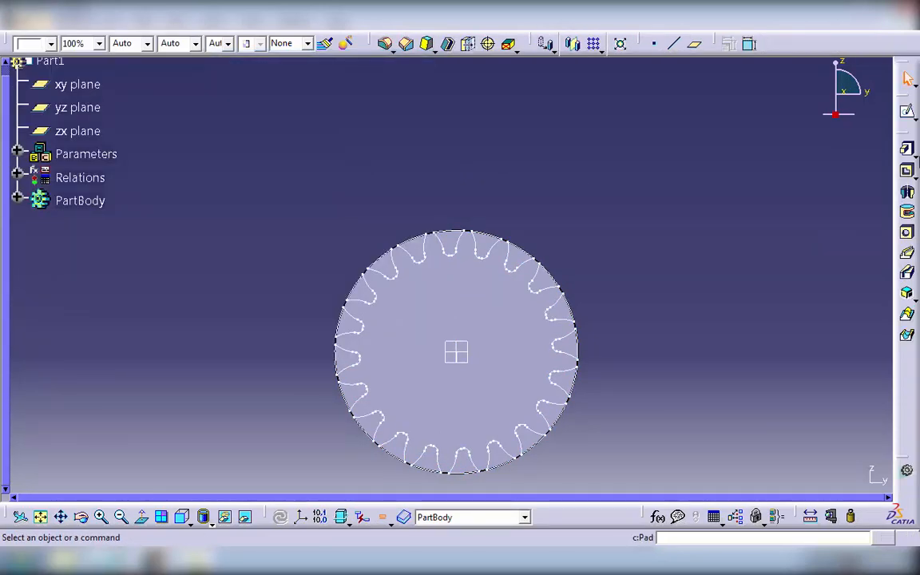
# Pocket the joined tooth gap profiles through the gear blank with the direction reversed and the limit set to Up to last.
pyautogui.moveTo(682, 311); pyautogui.dragTo(569, 170, button='middle')
pyautogui.click(565, 174)
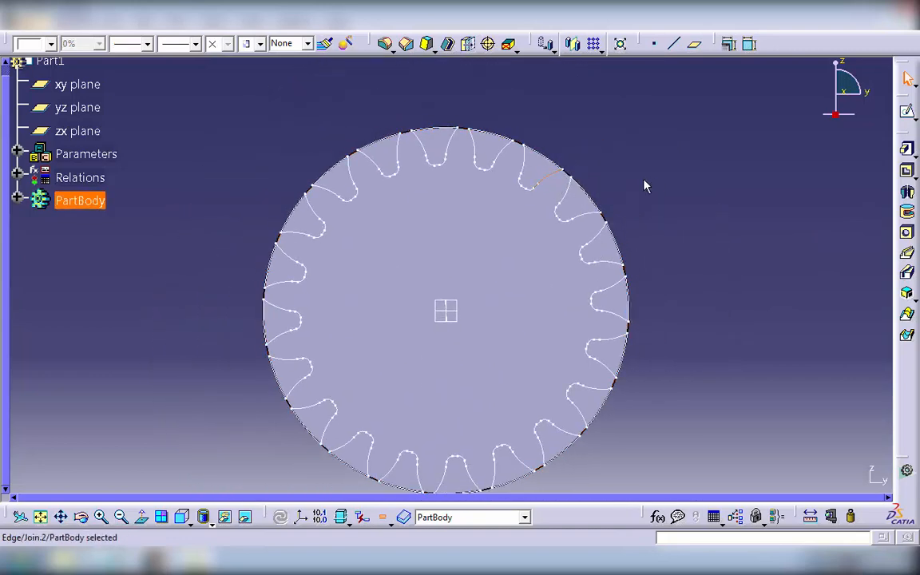
pyautogui.moveTo(644, 187); pyautogui.dragTo(511, 268, button='middle')
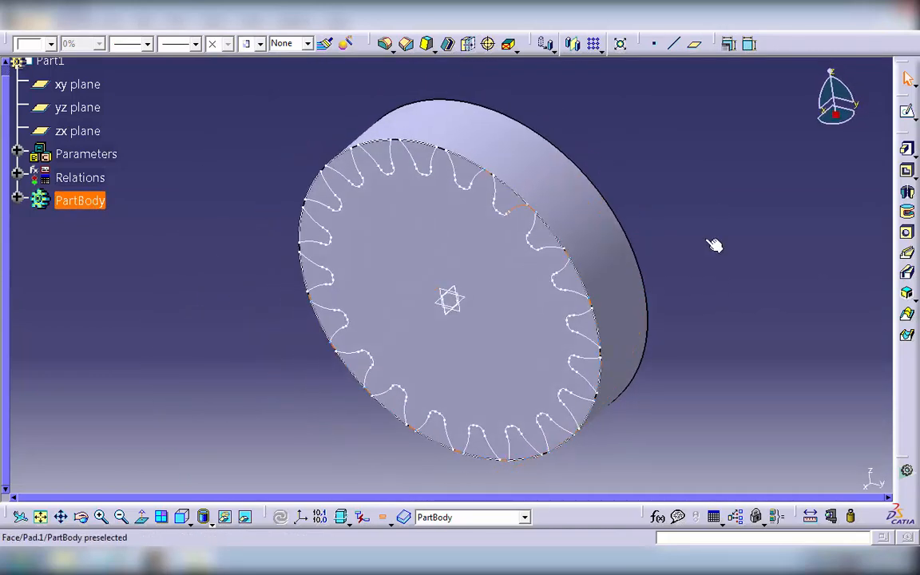
pyautogui.click(906, 174)
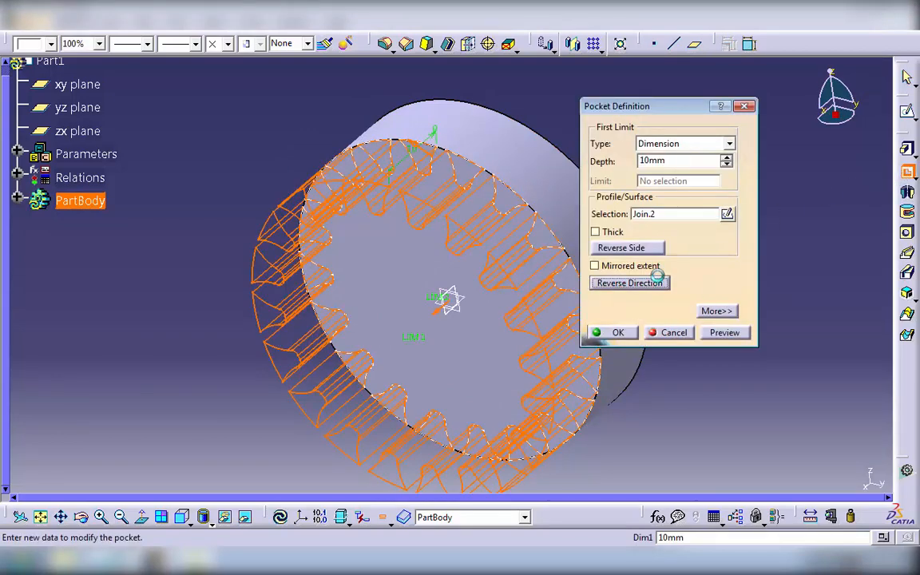
pyautogui.click(656, 275)
pyautogui.click(673, 144)
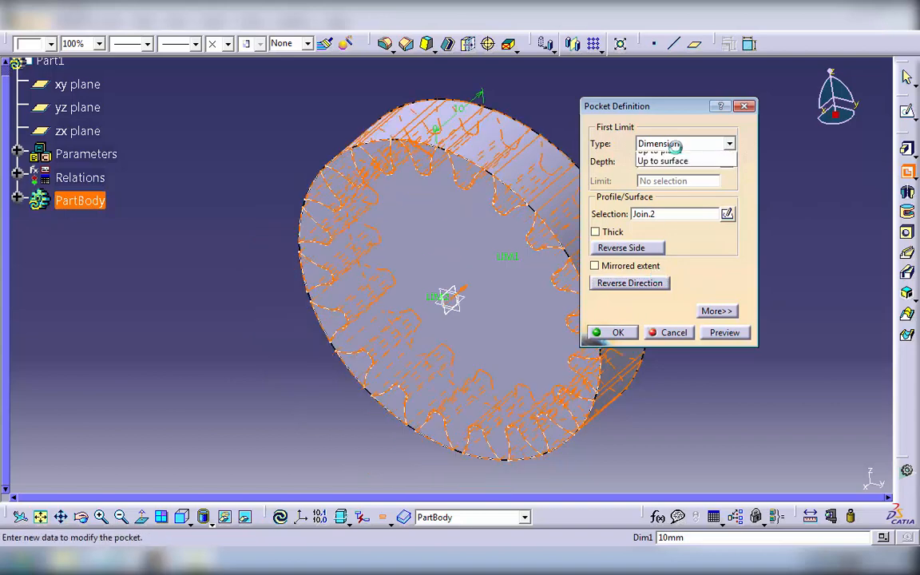
pyautogui.click(662, 179)
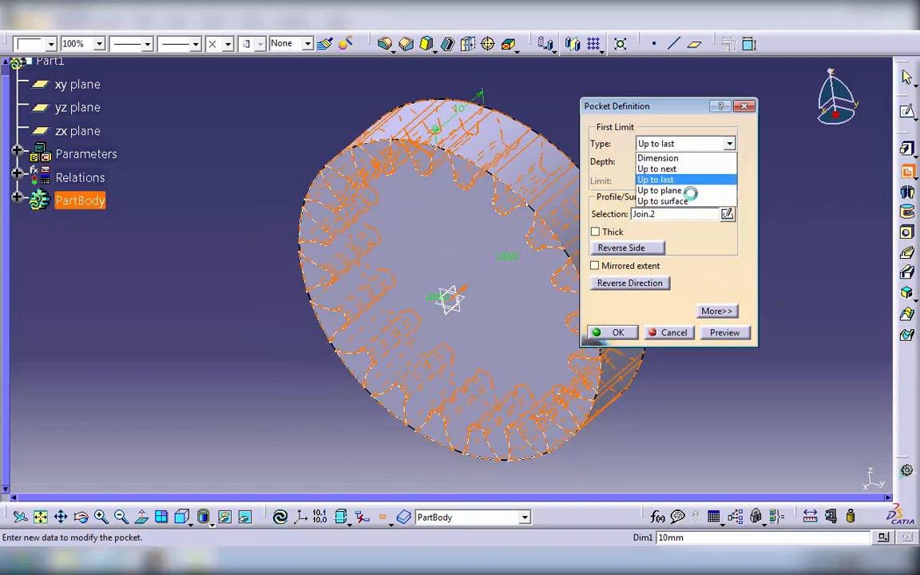
pyautogui.click(736, 328)
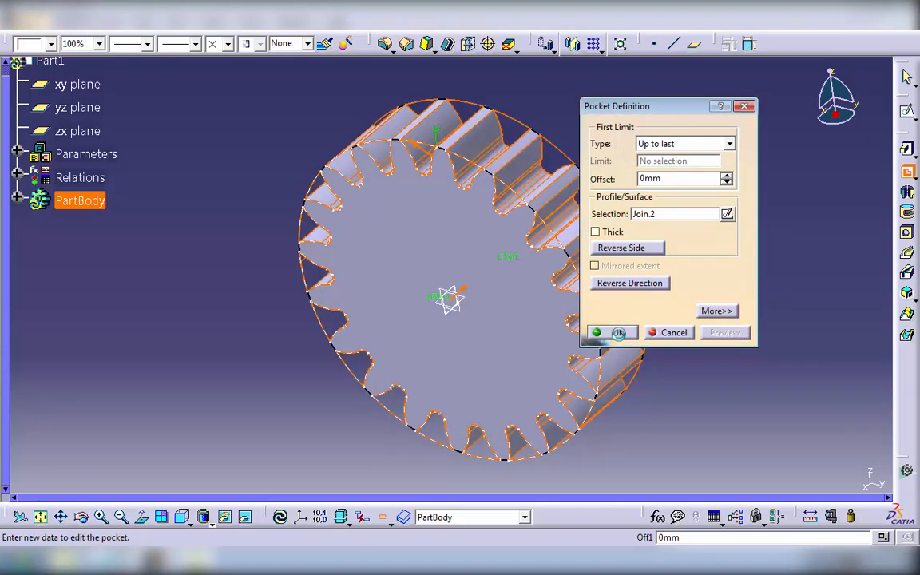
pyautogui.click(618, 333)
pyautogui.middleClick(696, 278)
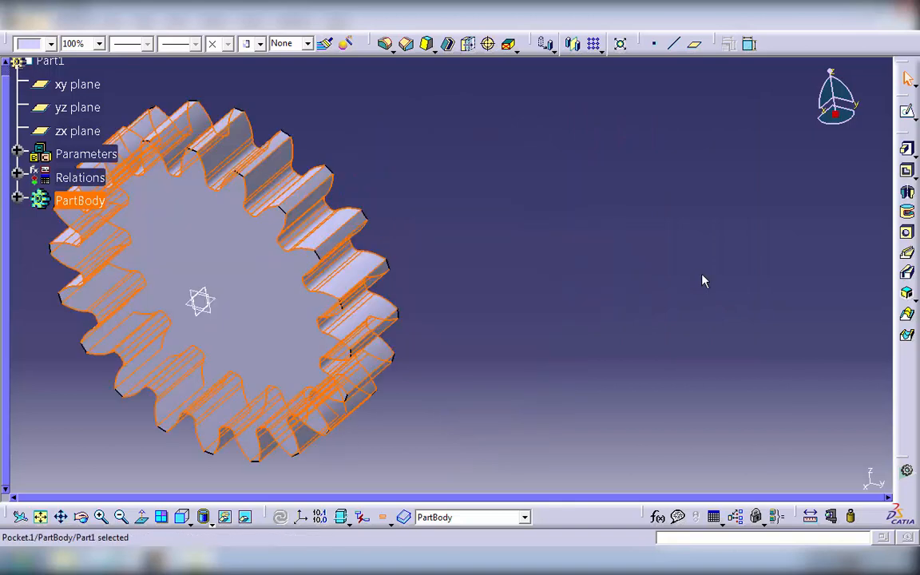
pyautogui.click(543, 290)
pyautogui.moveTo(552, 239); pyautogui.dragTo(782, 237, button='middle')
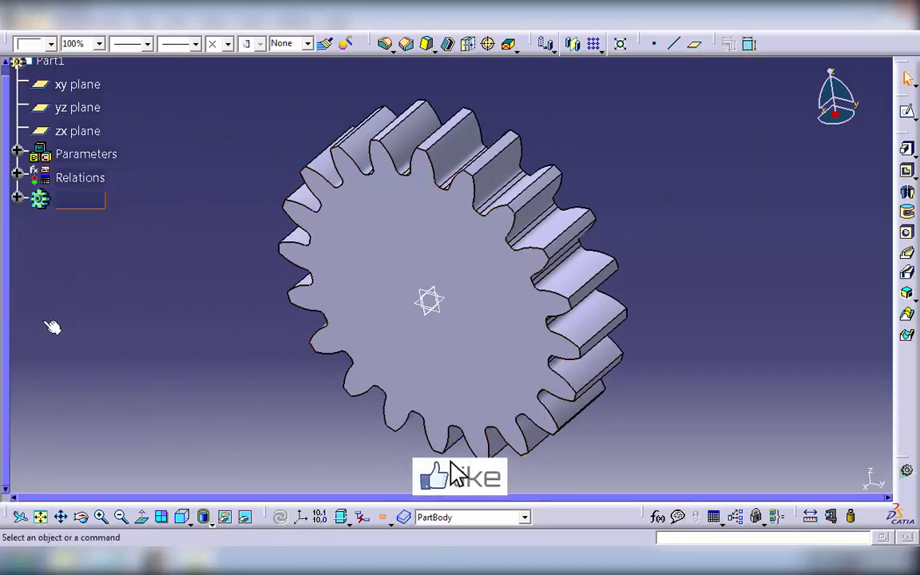
# Set the module parameter m to 3 mm.
pyautogui.scroll(2, 50, 325)
pyautogui.moveTo(202, 371)
pyautogui.mouseDown(button='middle')
pyautogui.moveTo(218, 348)
pyautogui.moveTo(205, 371)
pyautogui.mouseUp(button='middle')
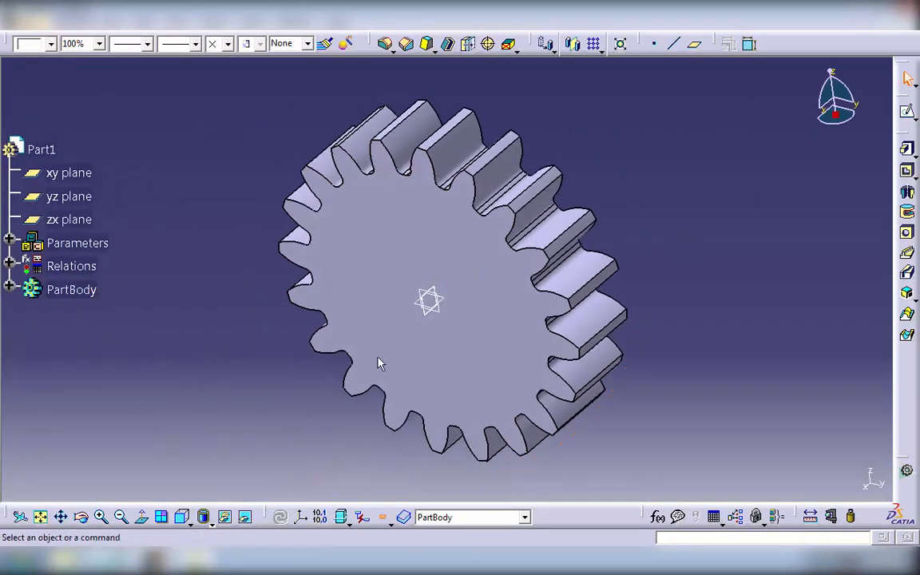
pyautogui.moveTo(658, 220); pyautogui.dragTo(429, 345, button='middle')
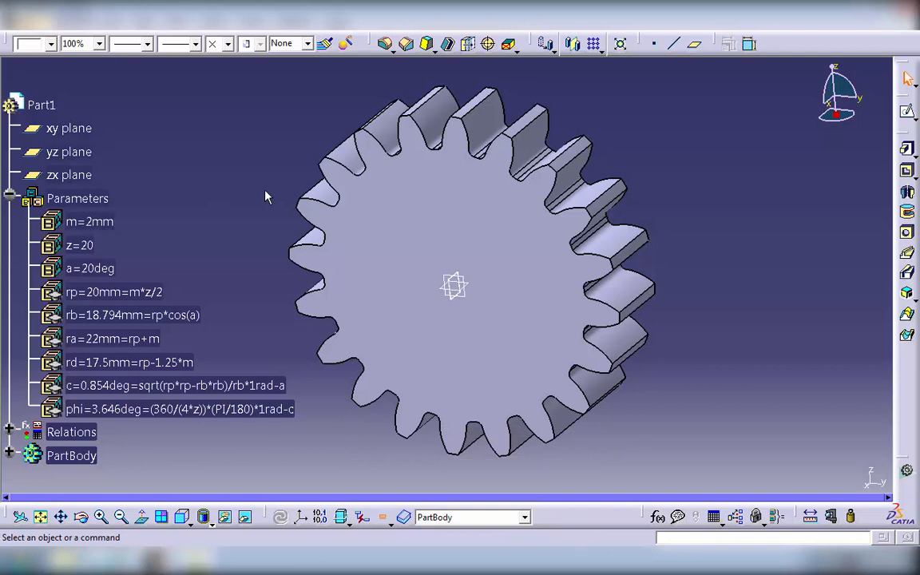
pyautogui.doubleClick(99, 228)
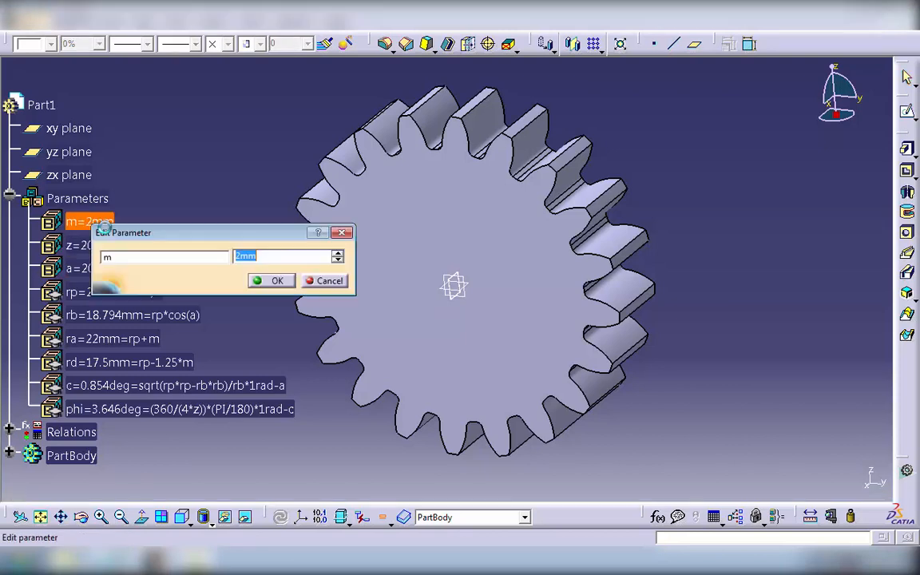
pyautogui.write('3mm')
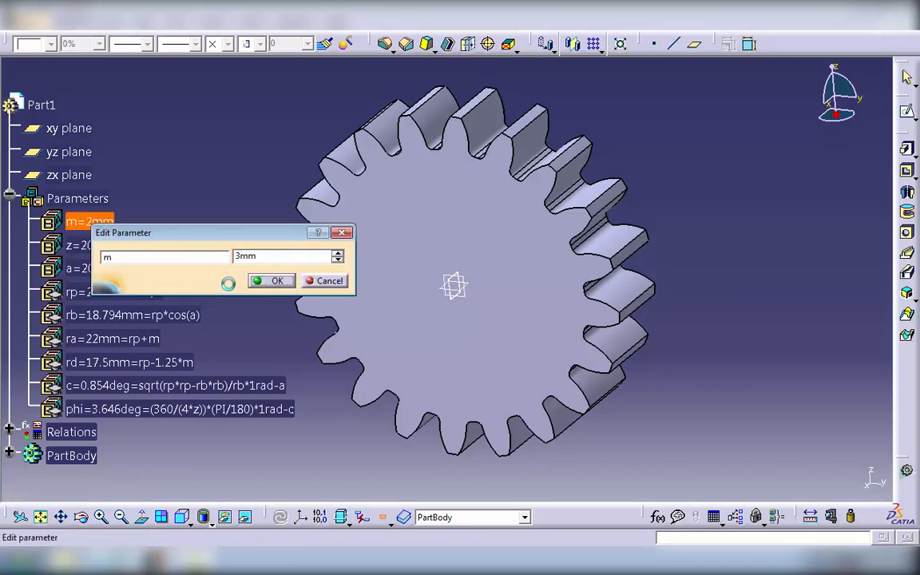
pyautogui.moveTo(691, 116); pyautogui.dragTo(669, 213, button='middle')
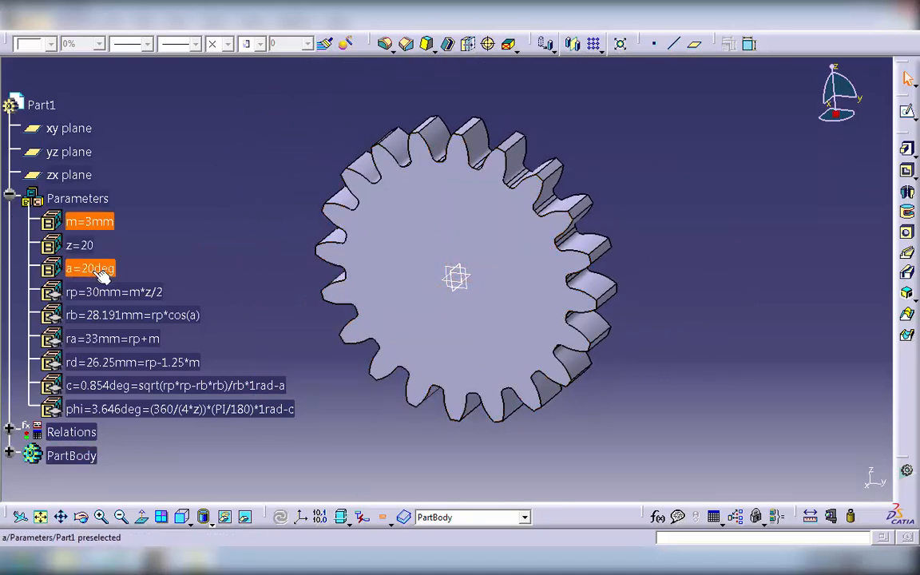
# Set the tooth count parameter z to 30.
pyautogui.doubleClick(80, 245)
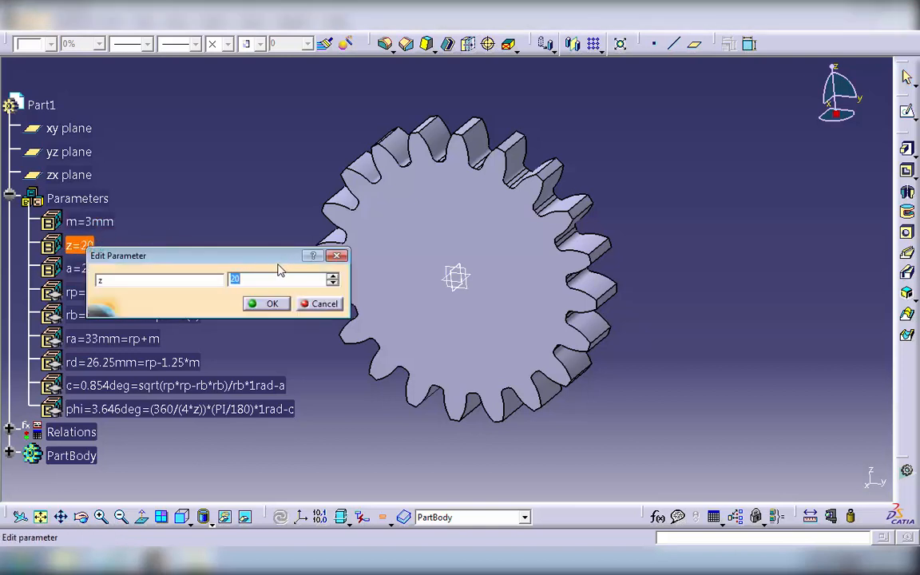
pyautogui.write('3')
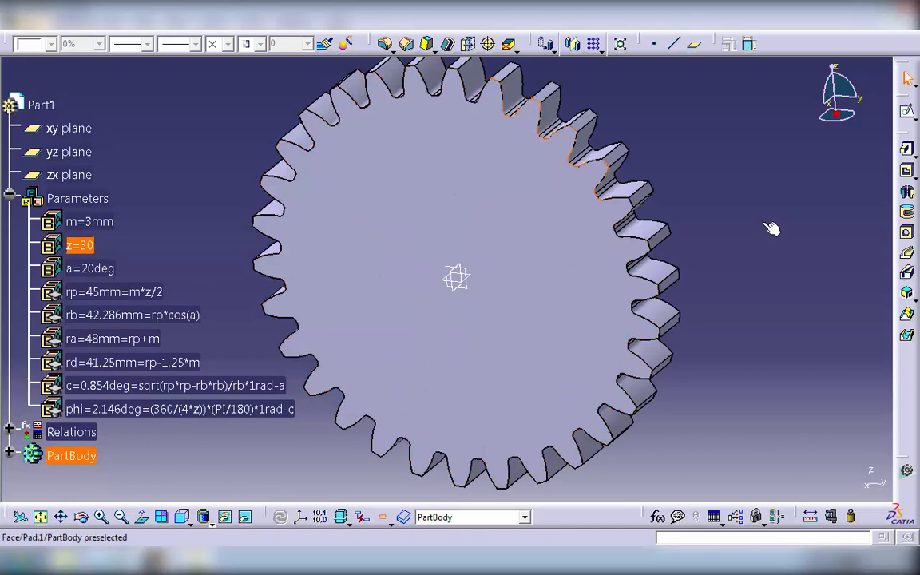
pyautogui.moveTo(731, 206); pyautogui.dragTo(697, 231, button='middle')
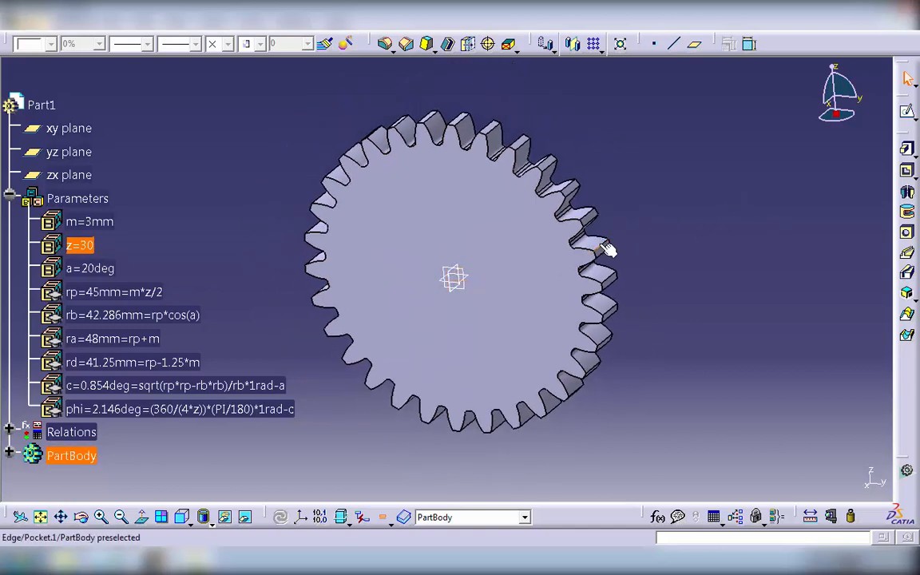
# Try to set the tooth count parameter z to 42.
pyautogui.doubleClick(84, 245)
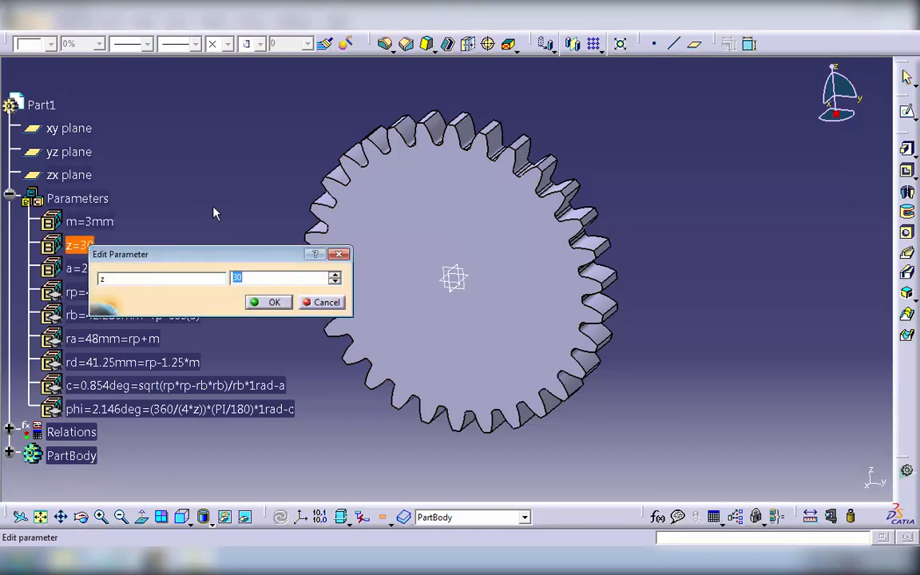
pyautogui.write('42')
pyautogui.press('Return')
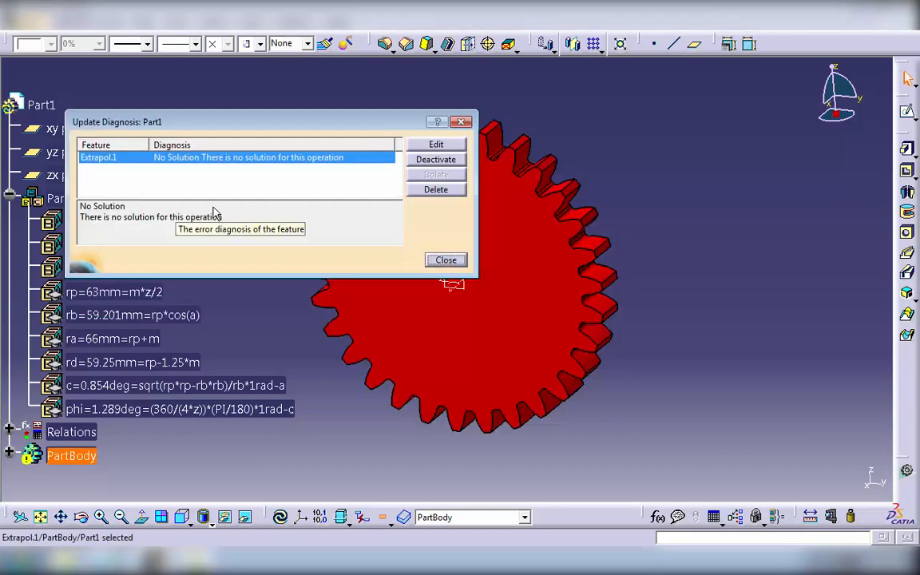
pyautogui.moveTo(253, 121); pyautogui.dragTo(573, 294)
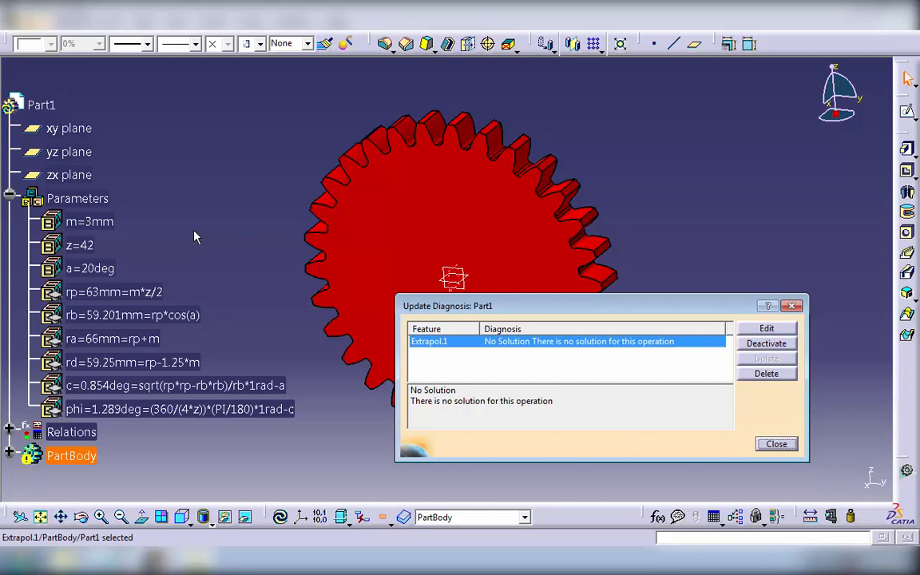
pyautogui.click(773, 446)
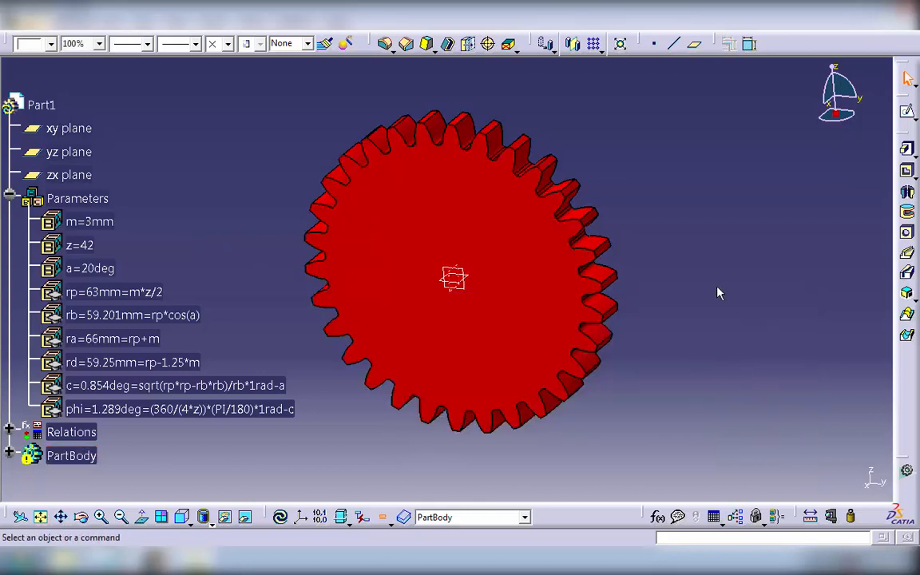
pyautogui.doubleClick(89, 222)
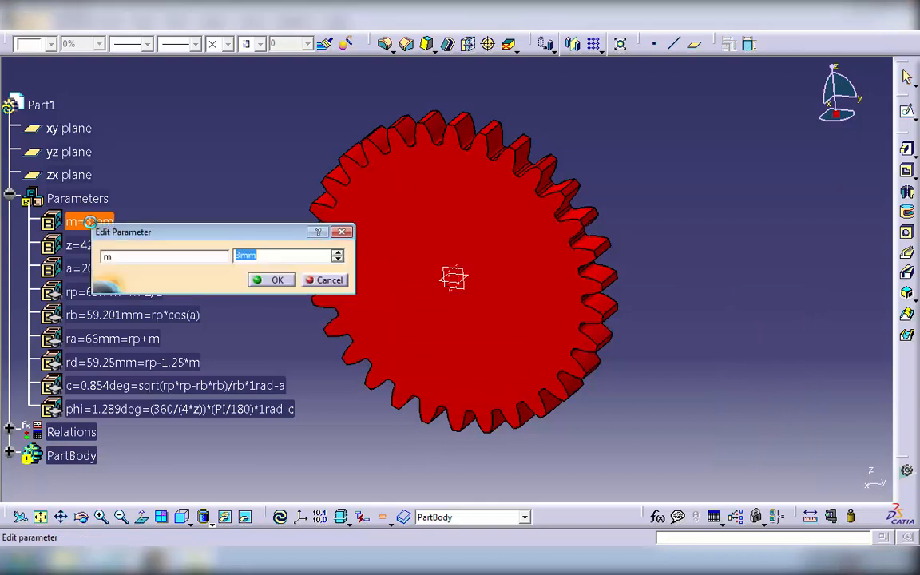
pyautogui.click(278, 282)
pyautogui.click(801, 329)
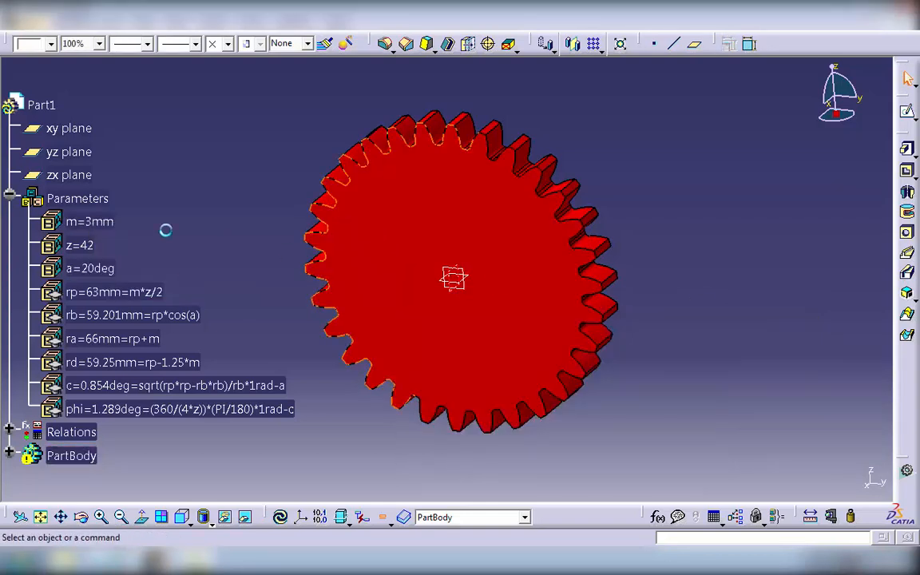
# Set the tooth count parameter z to 40.
pyautogui.doubleClick(80, 246)
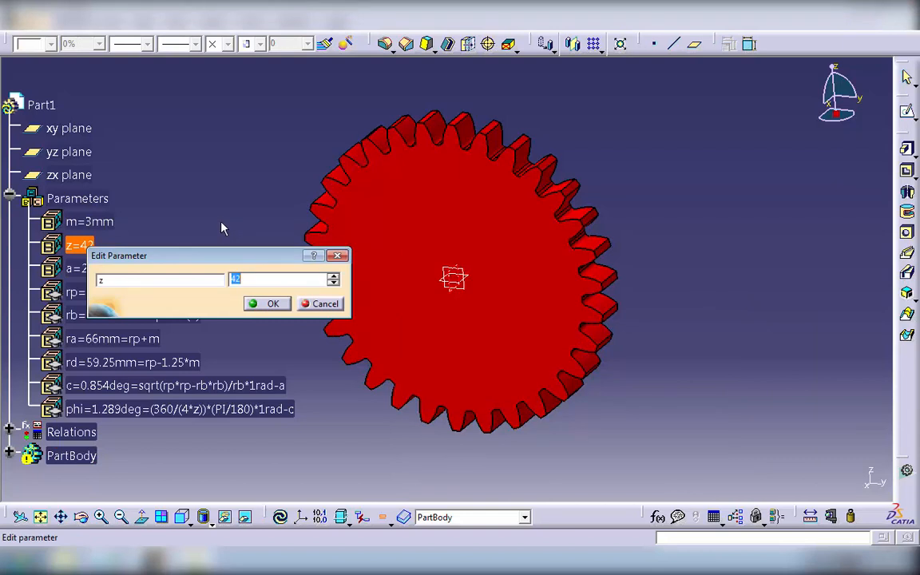
pyautogui.write('40')
pyautogui.press('Return')
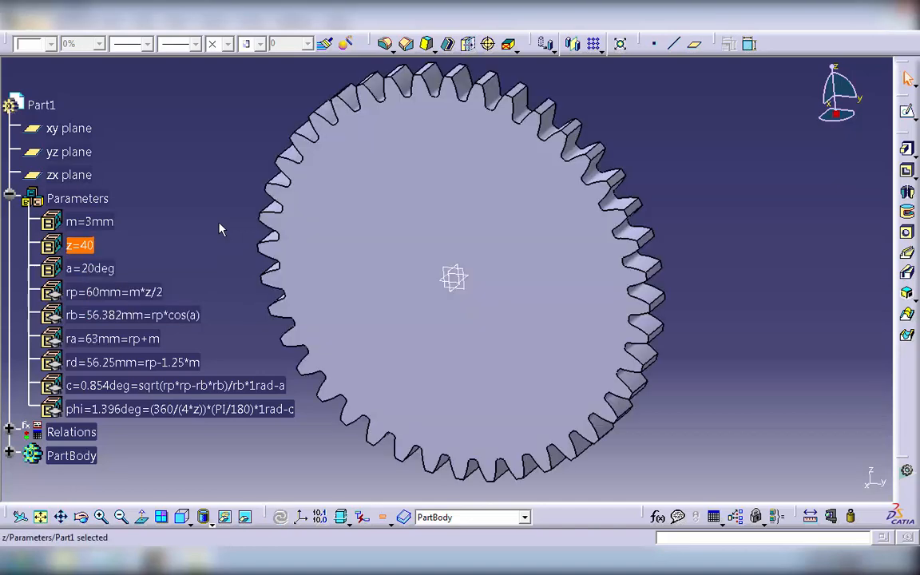
pyautogui.moveTo(658, 143); pyautogui.dragTo(635, 228, button='middle')
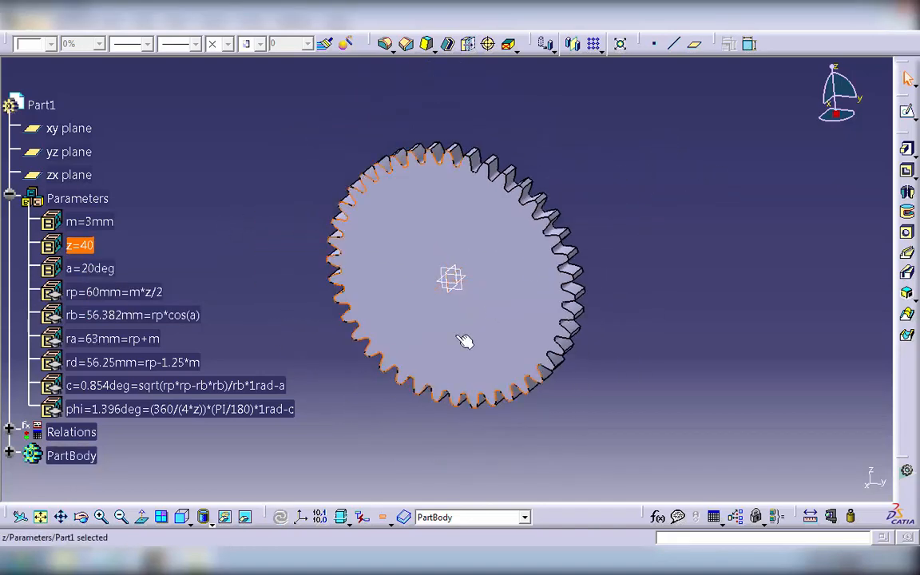
pyautogui.moveTo(370, 381); pyautogui.dragTo(421, 390, button='middle')
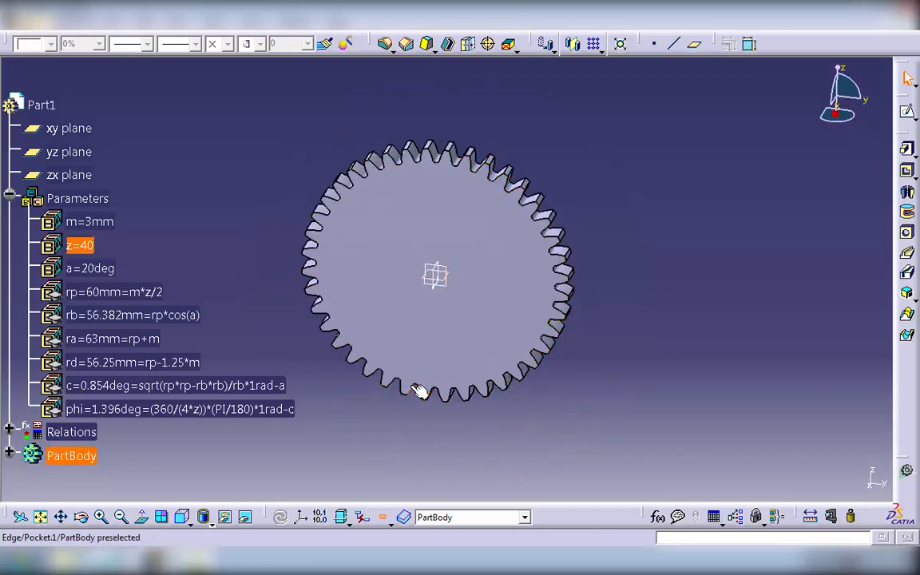